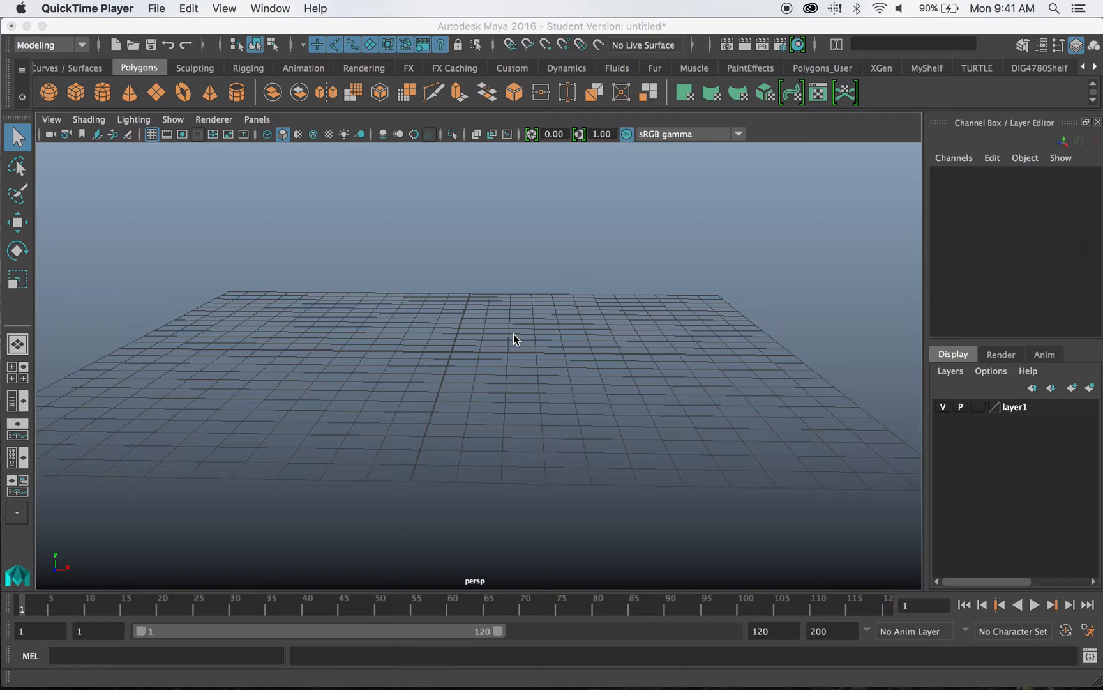
{"action": "left_click", "coordinate": [393, 223]}
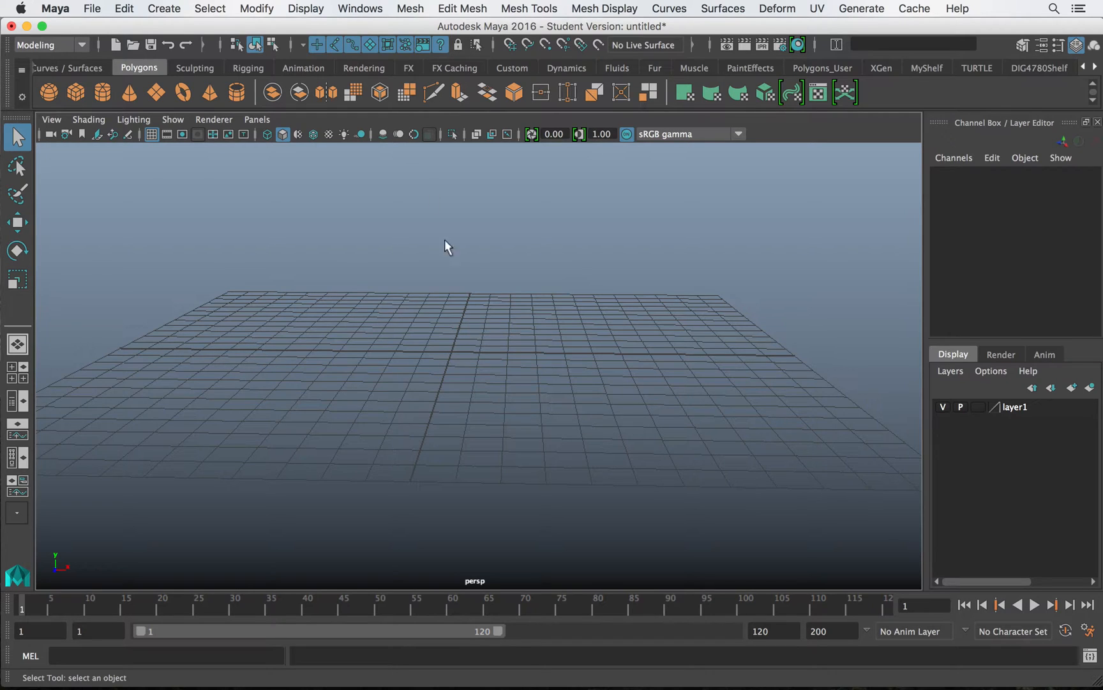
{"action": "left_click", "coordinate": [315, 7]}
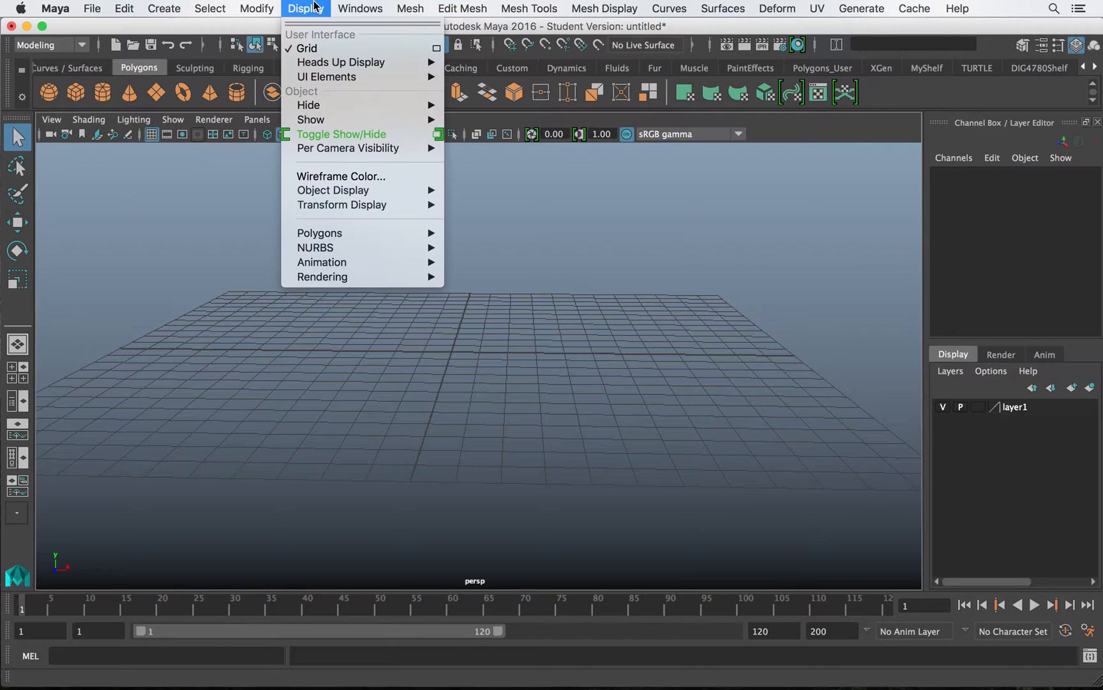
{"action": "mouse_move", "coordinate": [343, 5]}
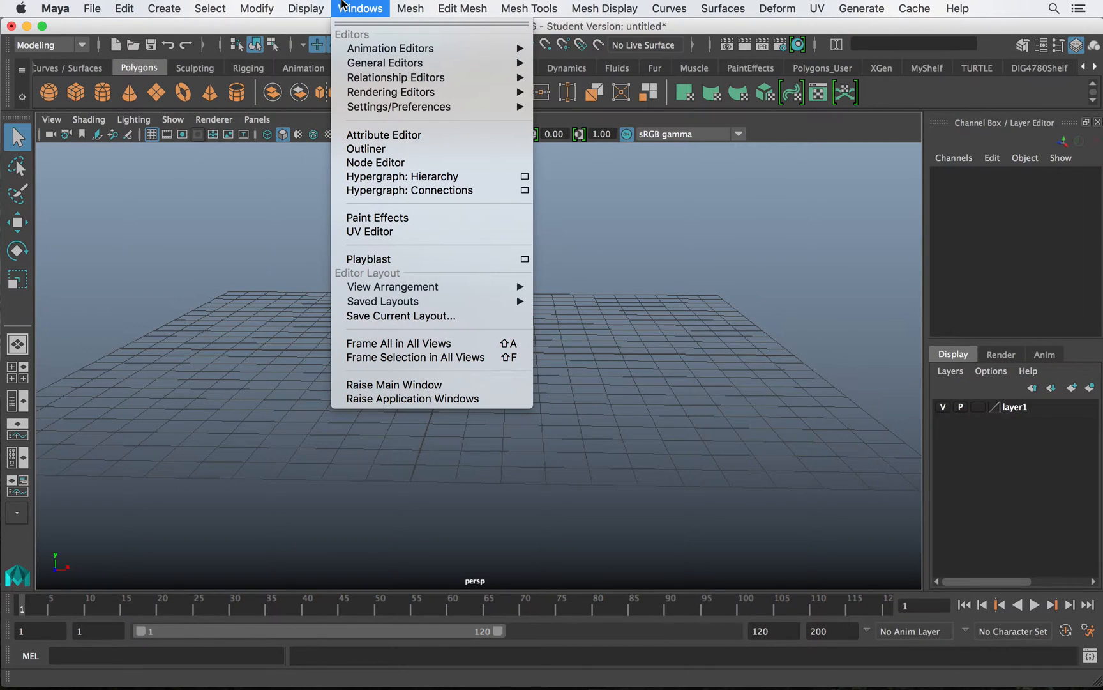
{"action": "mouse_move", "coordinate": [485, 107]}
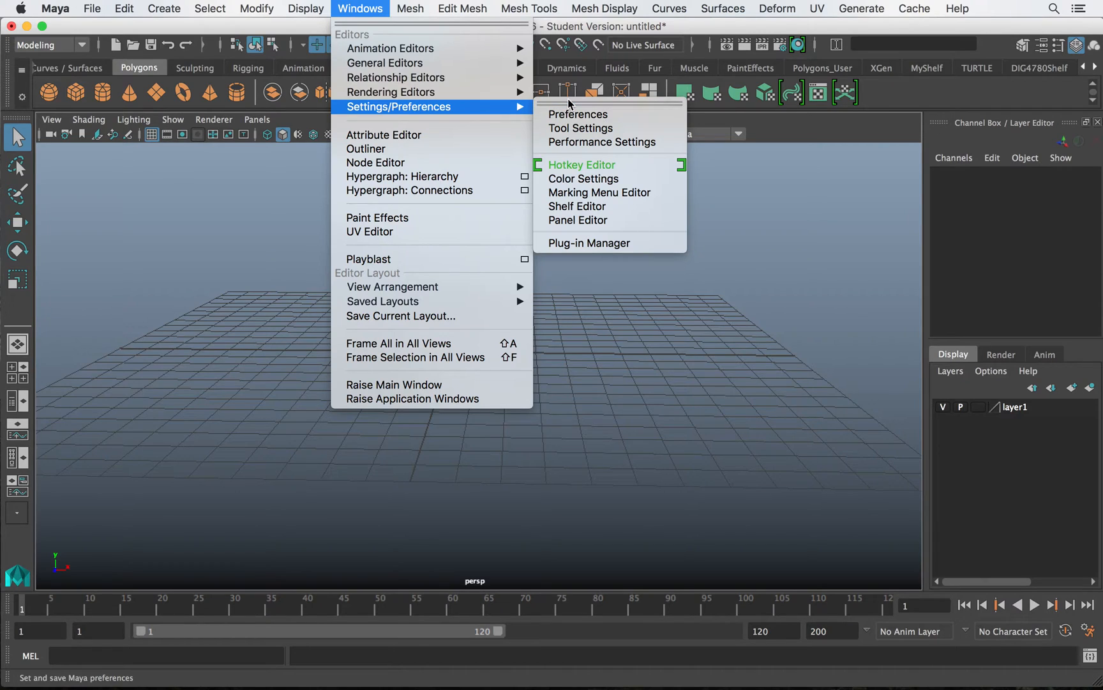
{"action": "left_click", "coordinate": [873, 487]}
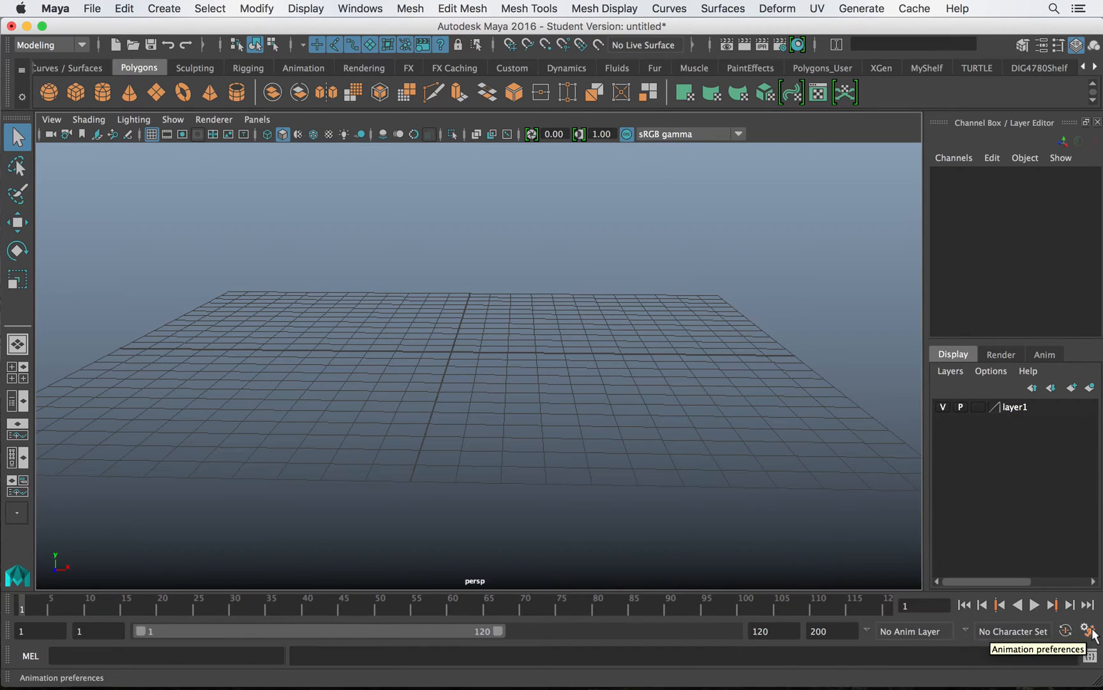
- Open the preferences and restore all settings to their defaults
{"action": "left_click", "coordinate": [1088, 631]}
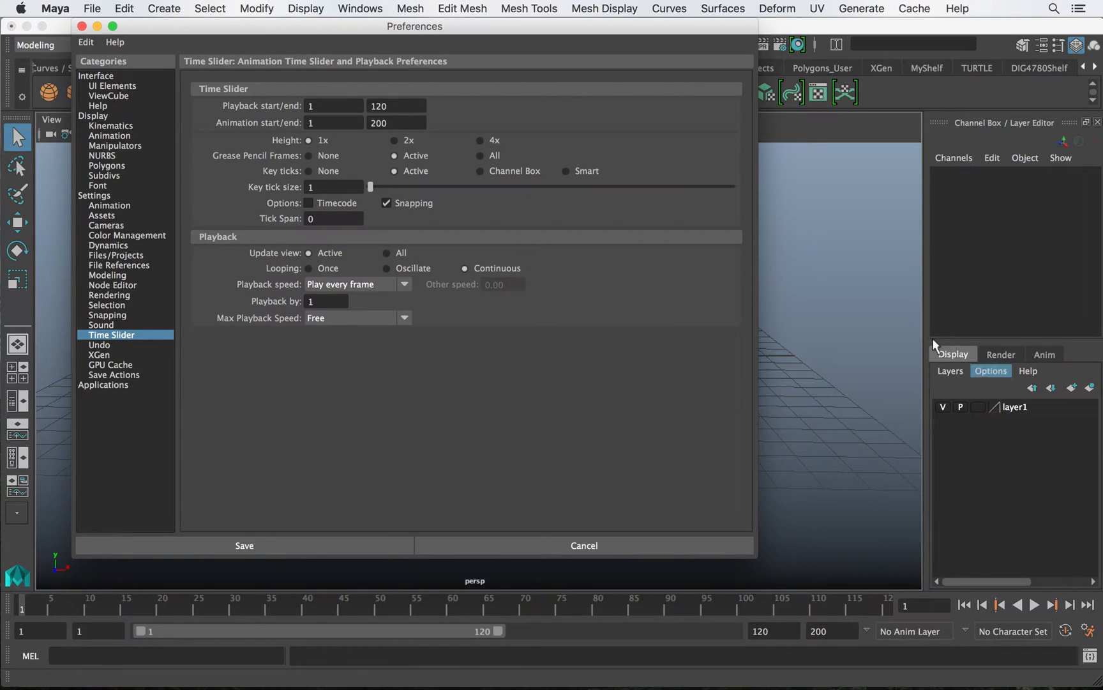
{"action": "left_click", "coordinate": [86, 43]}
{"action": "left_click", "coordinate": [88, 48]}
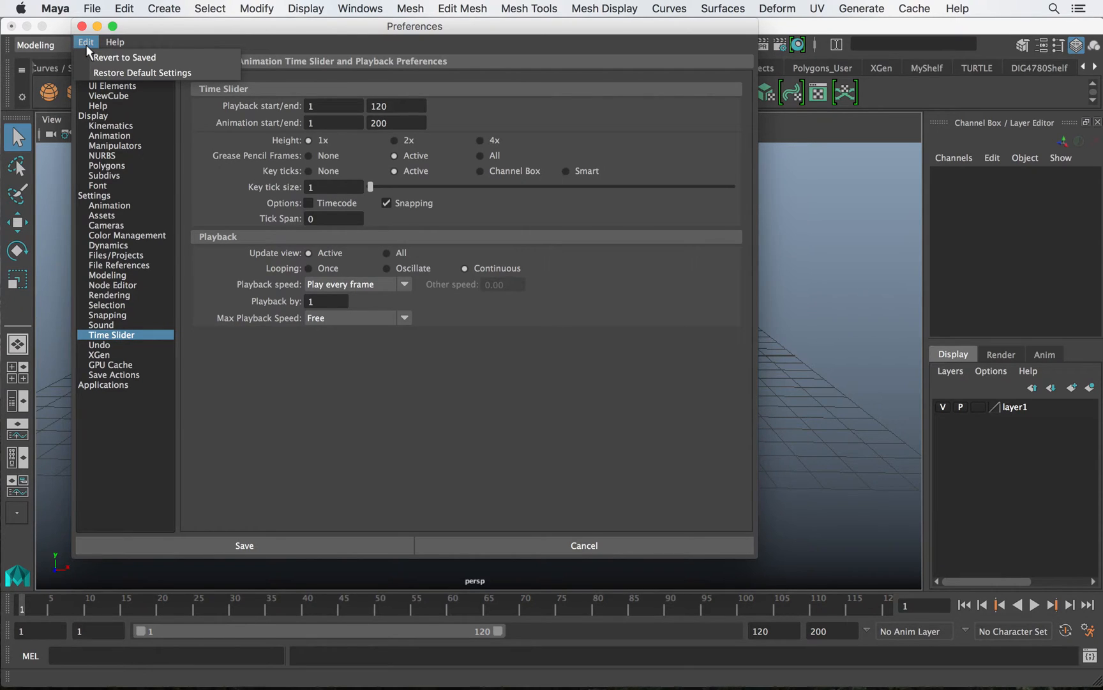
{"action": "left_click", "coordinate": [151, 72]}
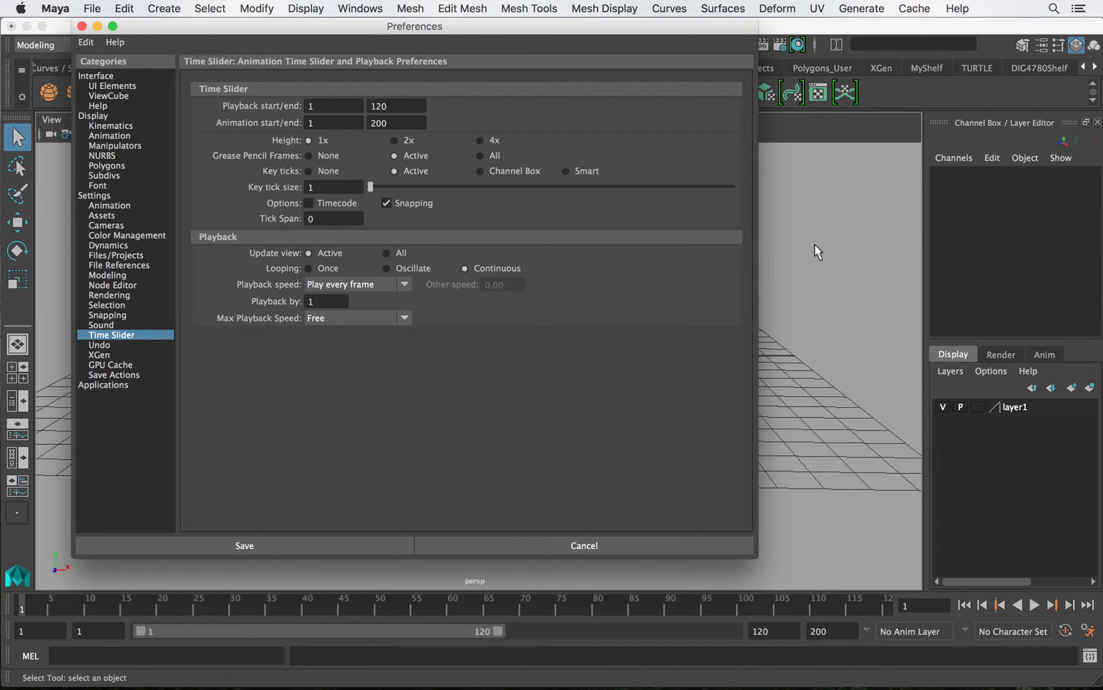
- Examine the general Interface preferences, including the choices offered for the default menu set
{"action": "left_click", "coordinate": [97, 76]}
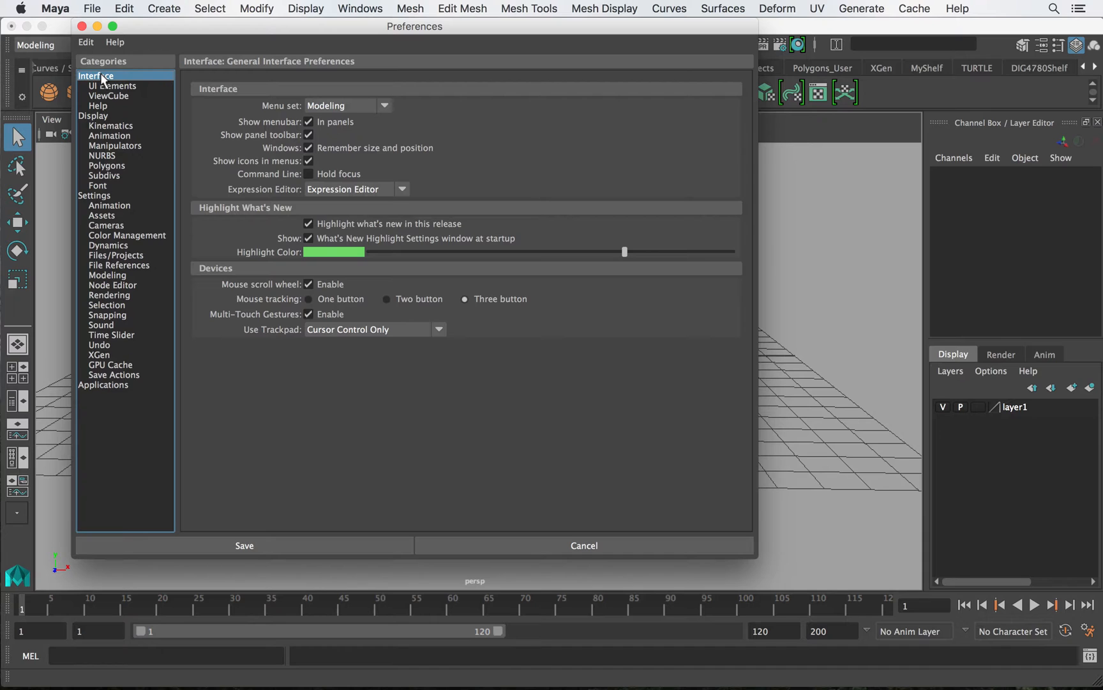
{"action": "left_click_drag", "start_coordinate": [239, 34], "coordinate": [206, 171]}
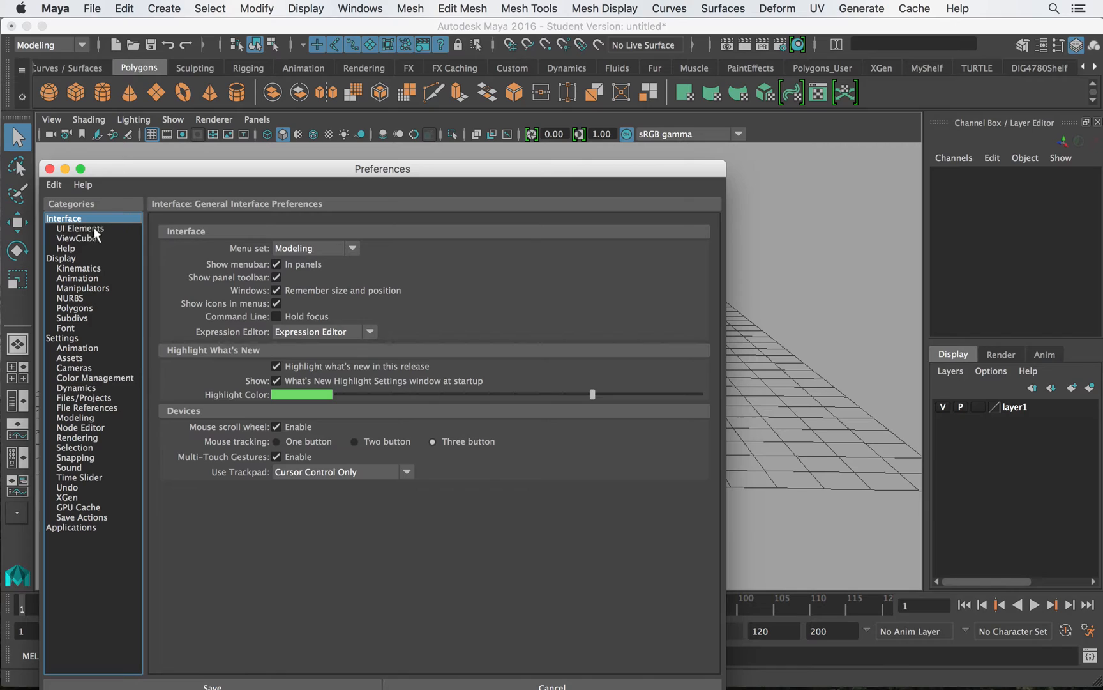
{"action": "left_click", "coordinate": [328, 249]}
{"action": "left_click", "coordinate": [328, 249]}
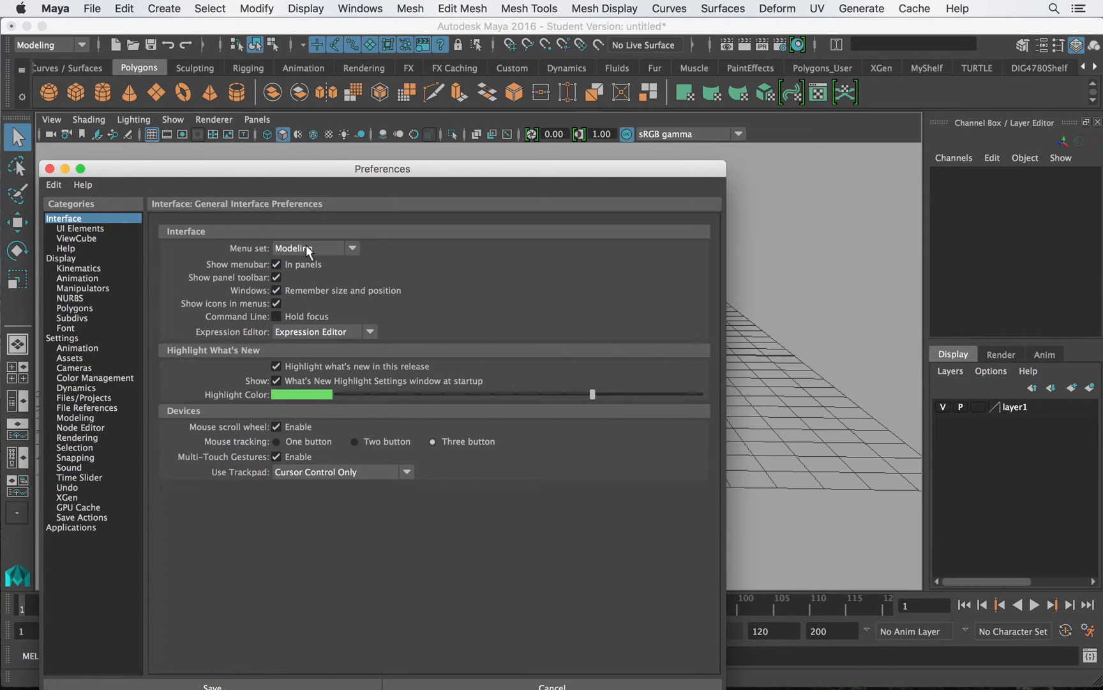
{"action": "left_click", "coordinate": [290, 247]}
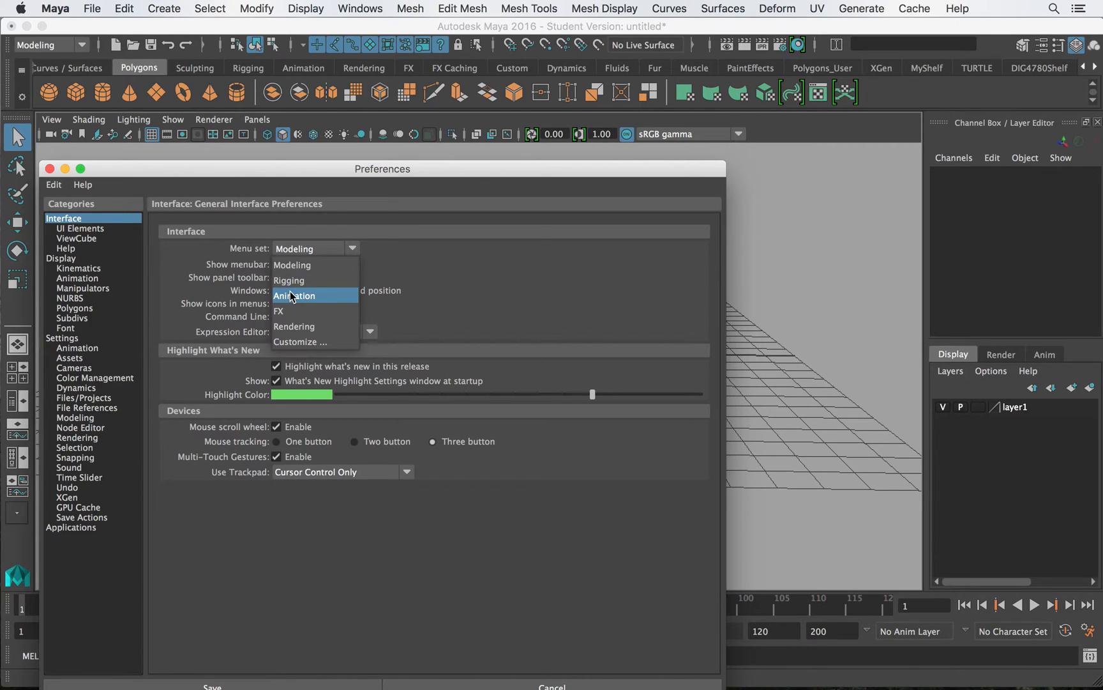
{"action": "left_click", "coordinate": [323, 242]}
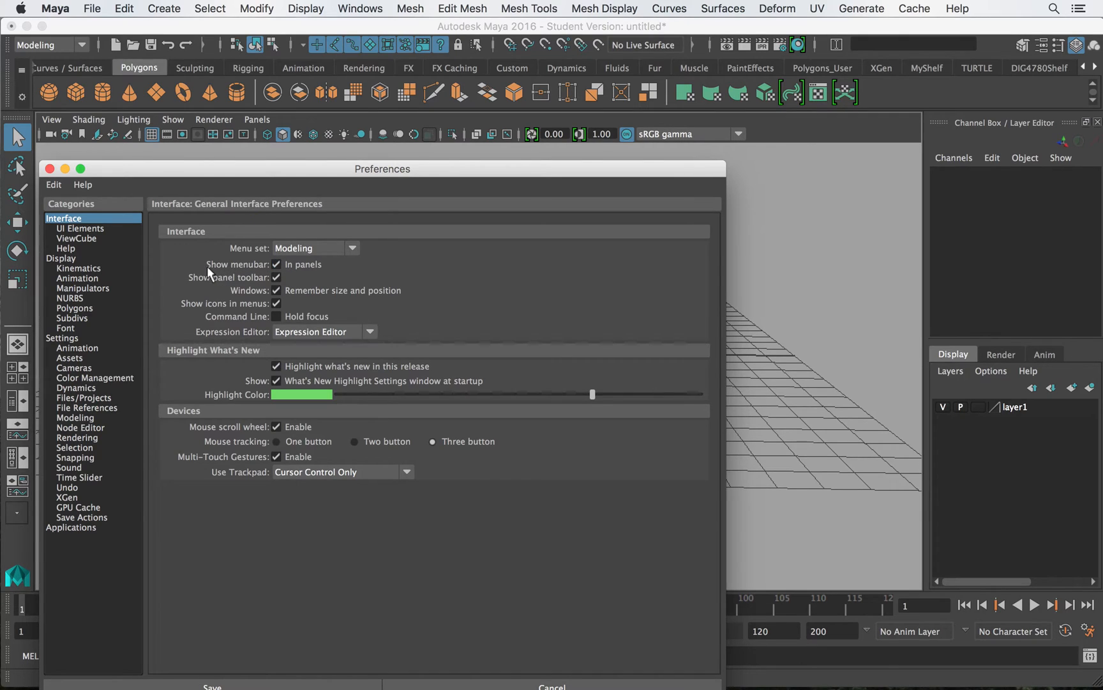
- Turn the menu bar in panels off and back on, and check the viewport's Panels menu
{"action": "left_click", "coordinate": [274, 265]}
{"action": "left_click", "coordinate": [275, 265]}
{"action": "left_click", "coordinate": [276, 265]}
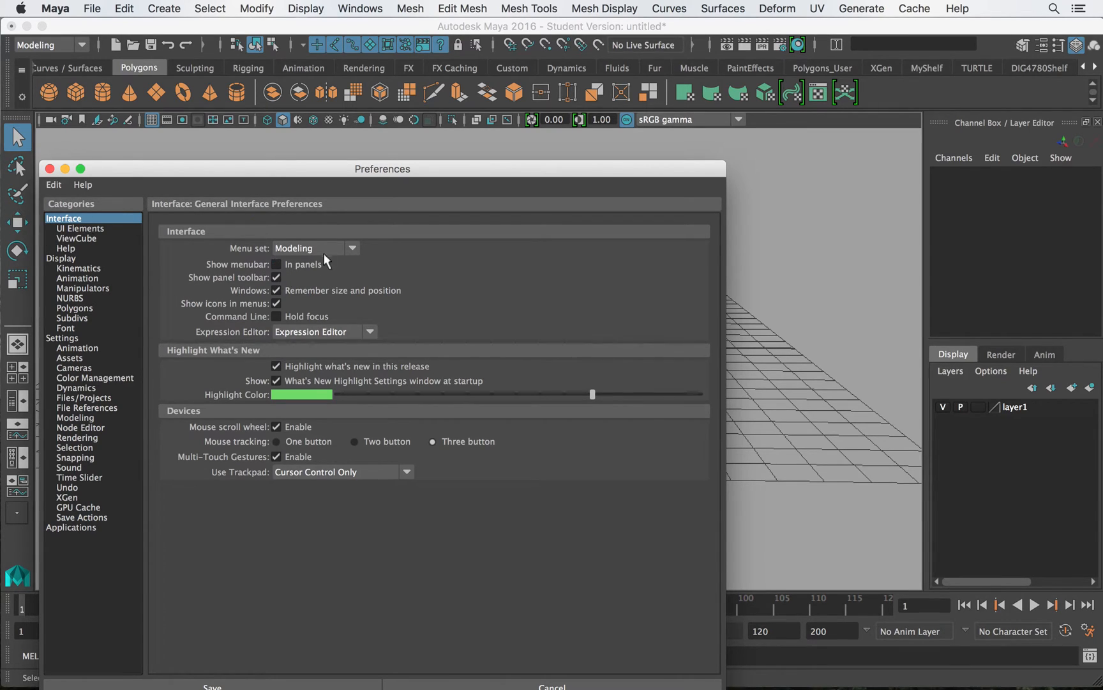
{"action": "left_click", "coordinate": [277, 263]}
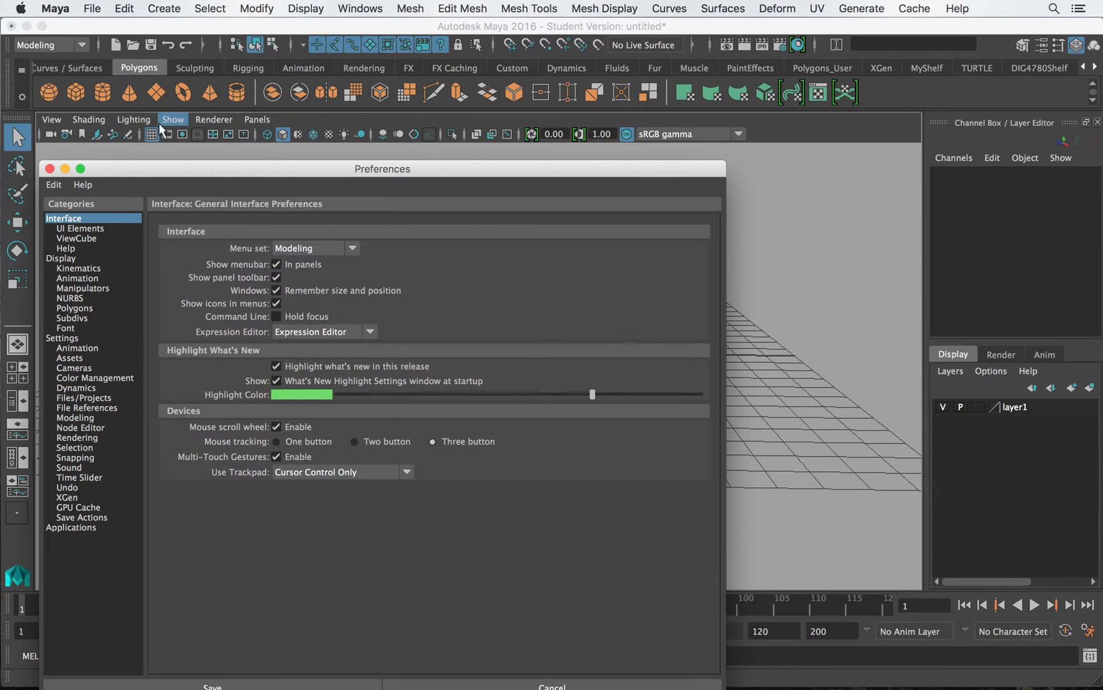
{"action": "left_click", "coordinate": [261, 119]}
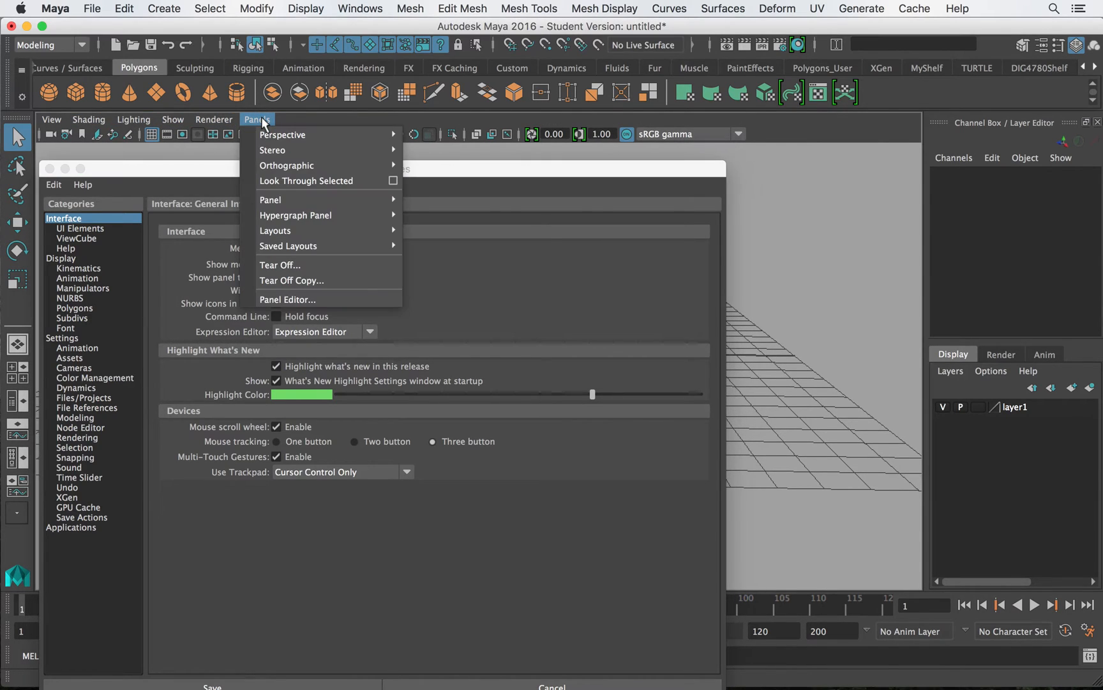
{"action": "left_click", "coordinate": [262, 120]}
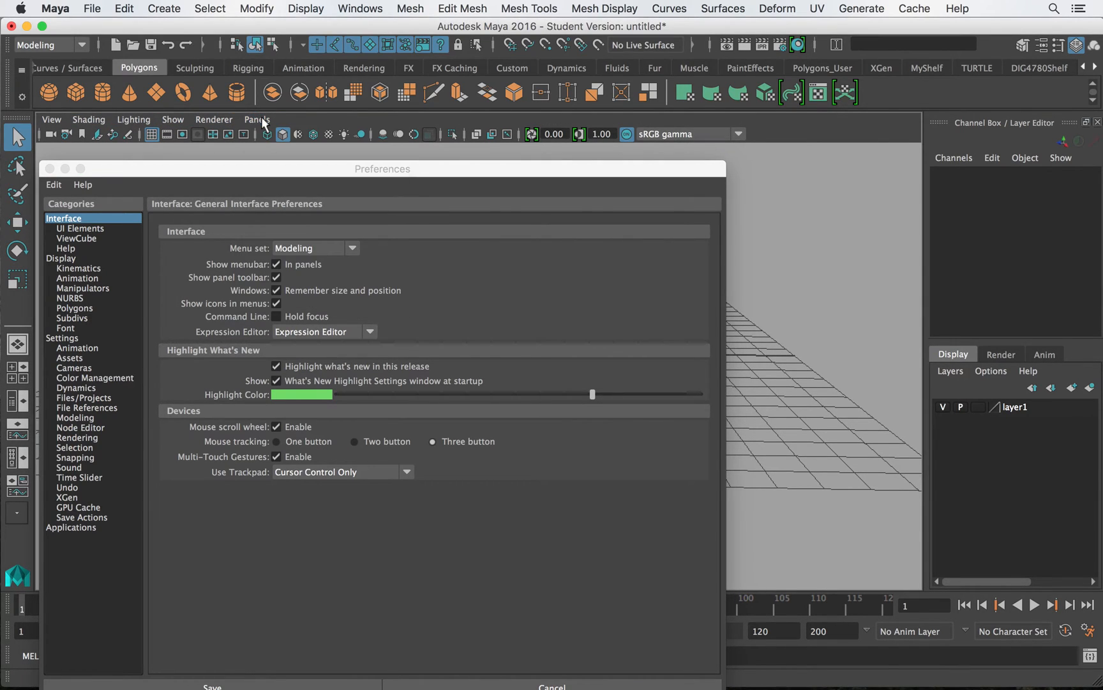
- Turn the panel toolbar off and back on, leaving the menu bar and trackpad settings at their defaults
{"action": "left_click", "coordinate": [276, 276]}
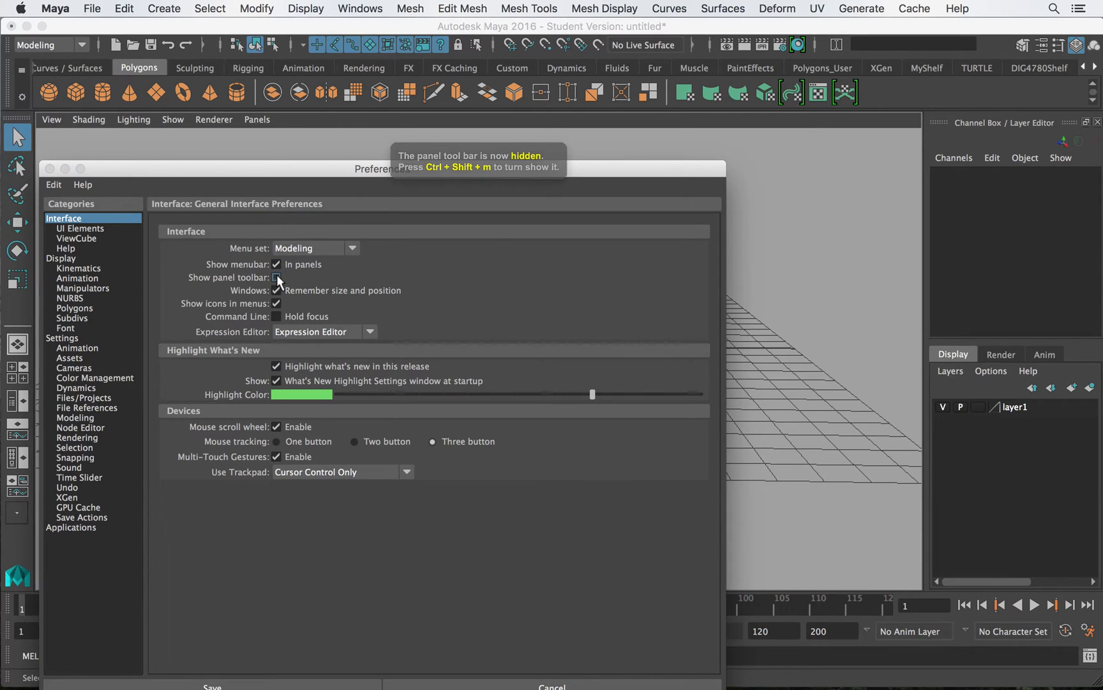
{"action": "left_click", "coordinate": [276, 278]}
{"action": "left_click", "coordinate": [276, 277]}
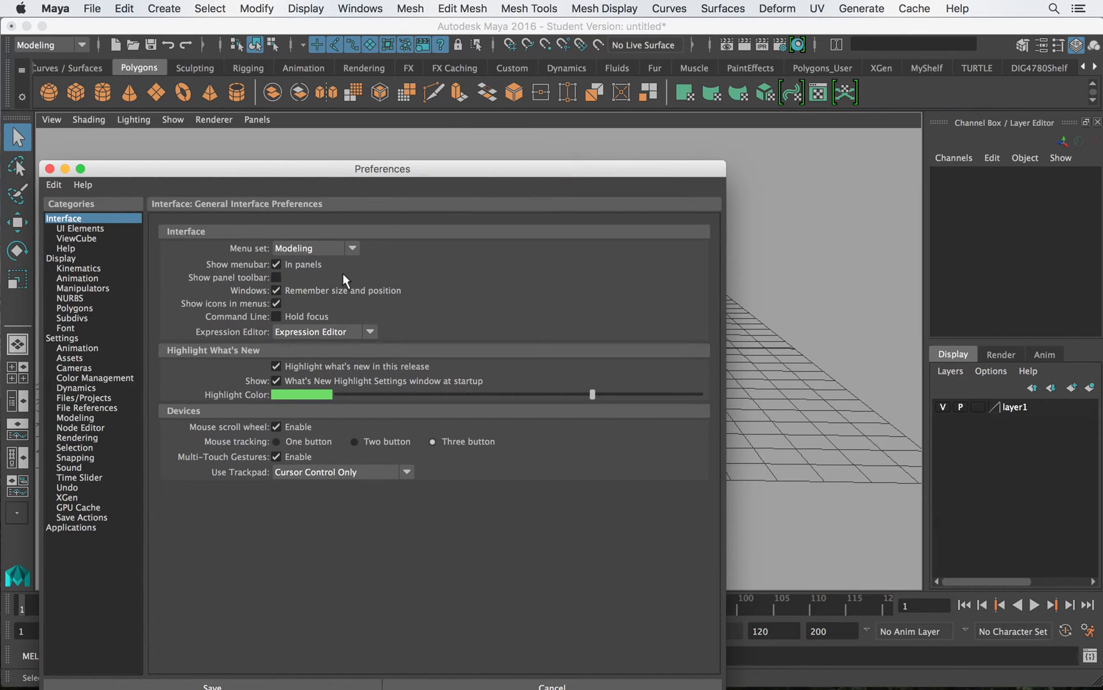
{"action": "left_click", "coordinate": [276, 277]}
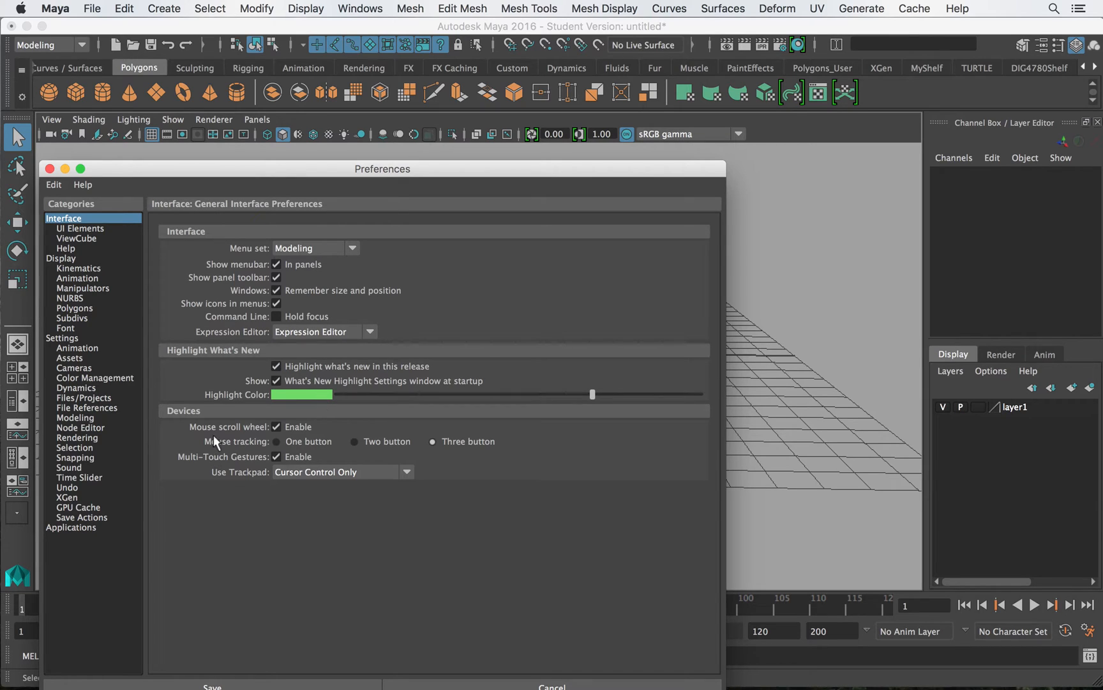
{"action": "double_click", "coordinate": [277, 258]}
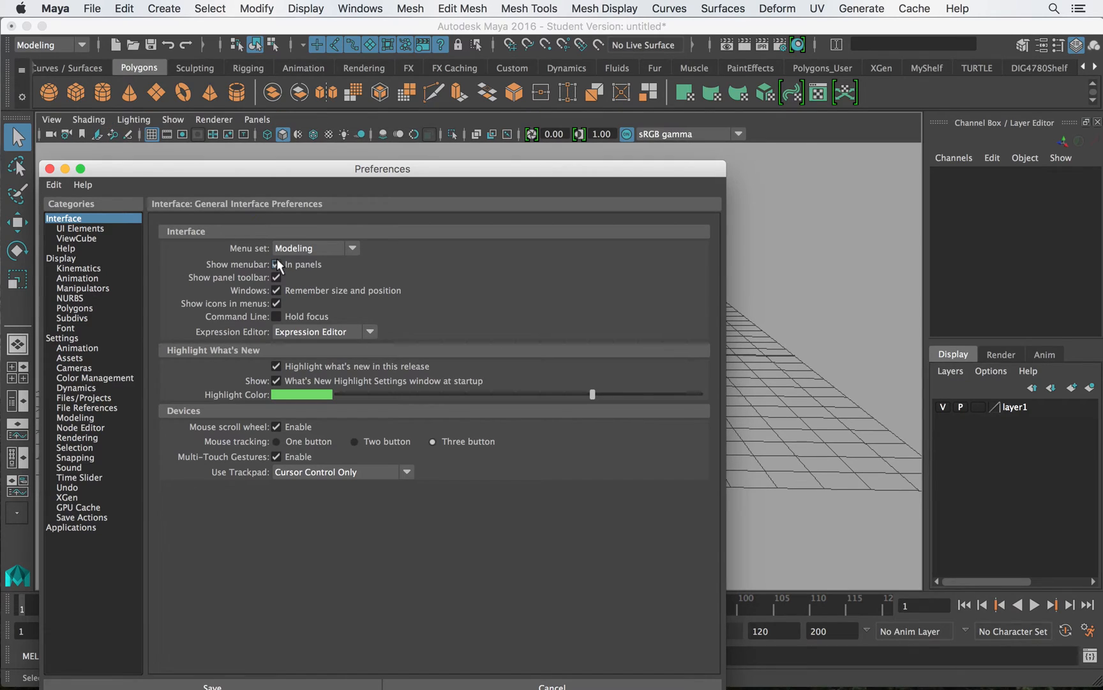
{"action": "left_click", "coordinate": [317, 471]}
{"action": "left_click", "coordinate": [316, 472]}
- In the UI Elements preferences, hide the Time Slider and Command Line while keeping the Range Slider shown
{"action": "left_click", "coordinate": [76, 230]}
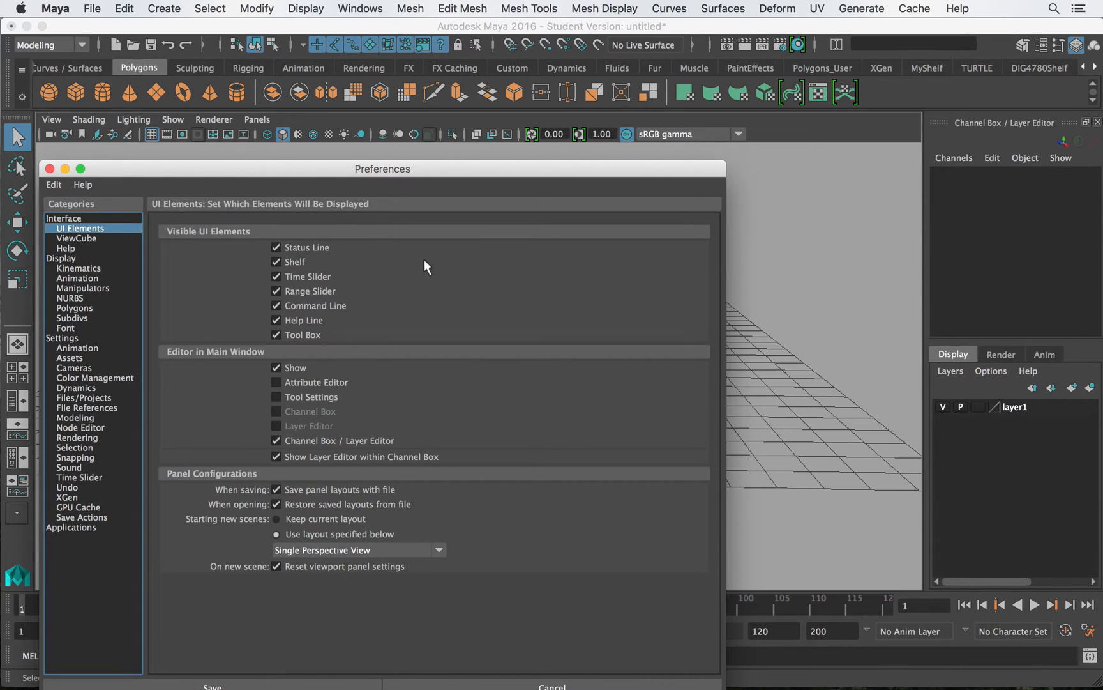
{"action": "left_click_drag", "start_coordinate": [305, 176], "coordinate": [474, 171]}
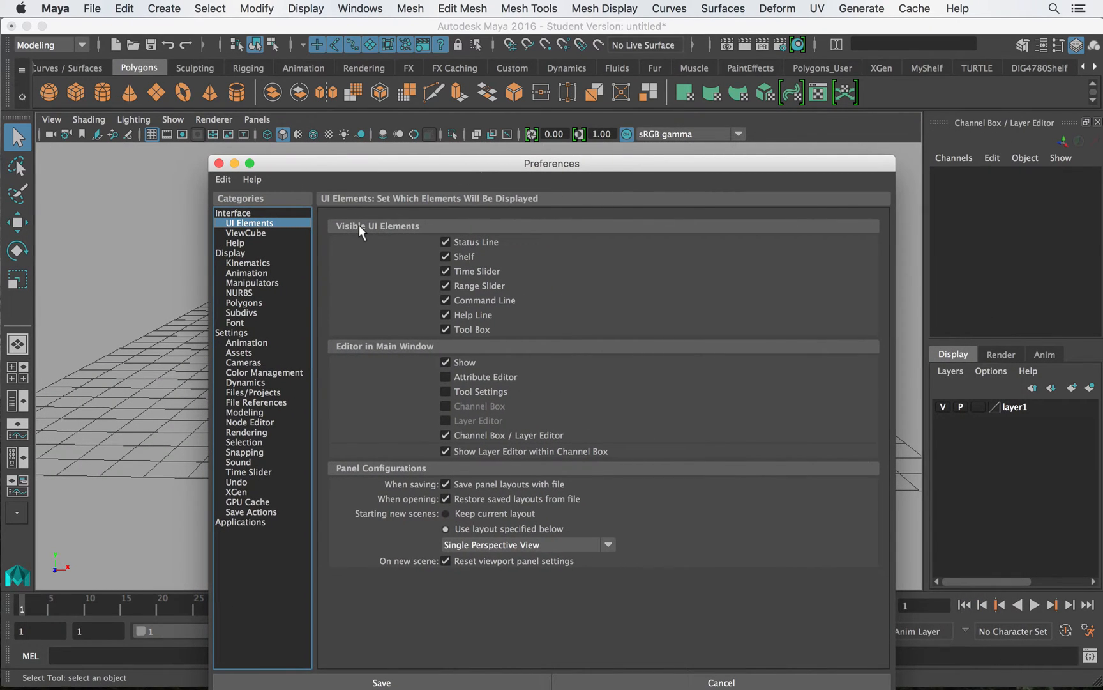
{"action": "left_click_drag", "start_coordinate": [443, 163], "coordinate": [399, 44]}
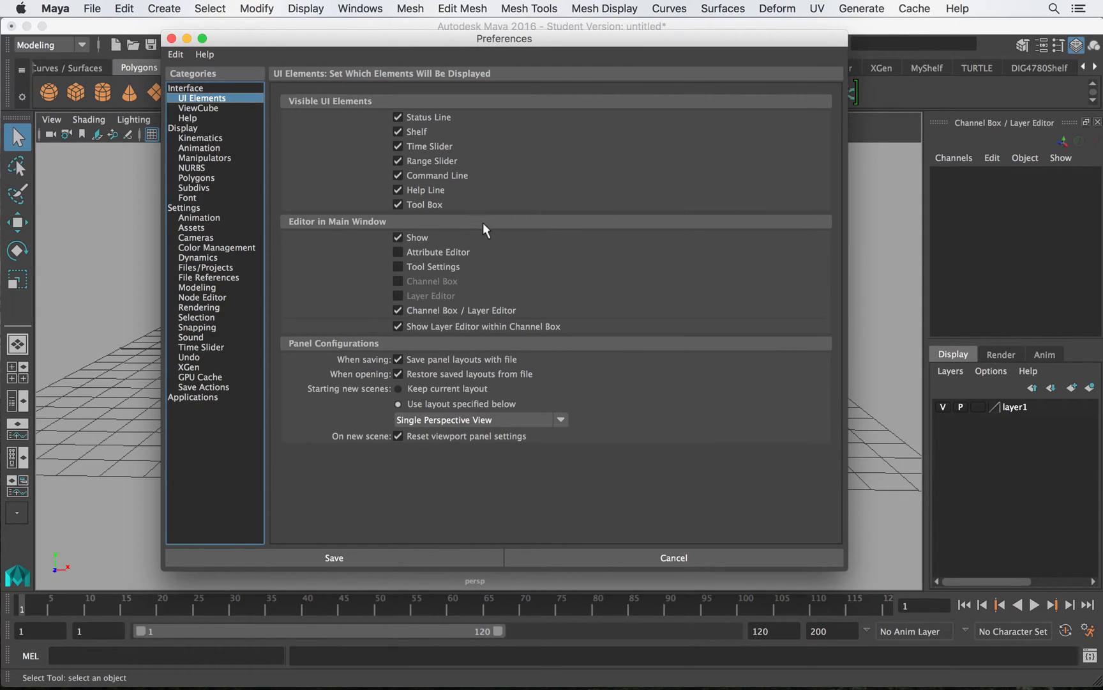
{"action": "left_click", "coordinate": [397, 146]}
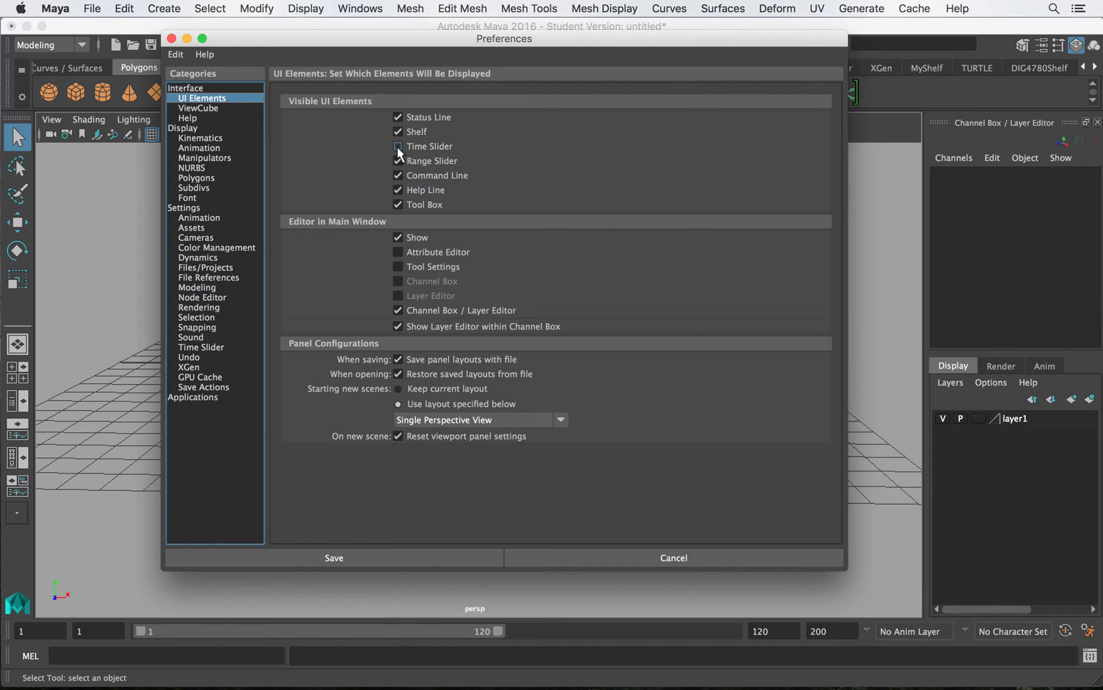
{"action": "left_click", "coordinate": [397, 161]}
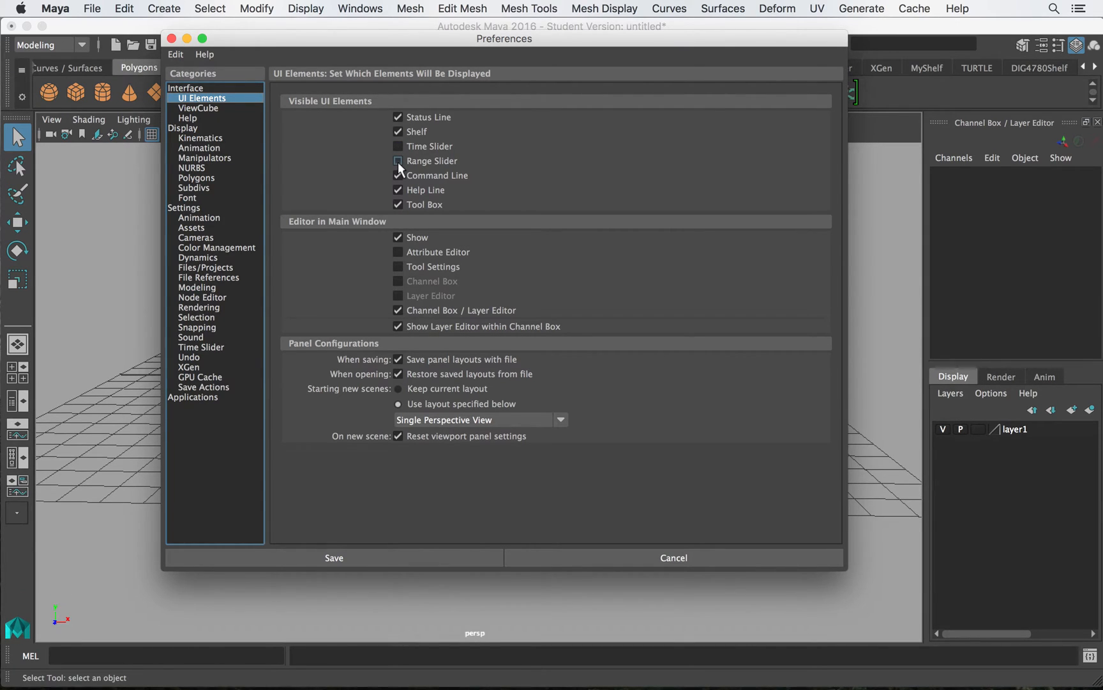
{"action": "left_click", "coordinate": [397, 175]}
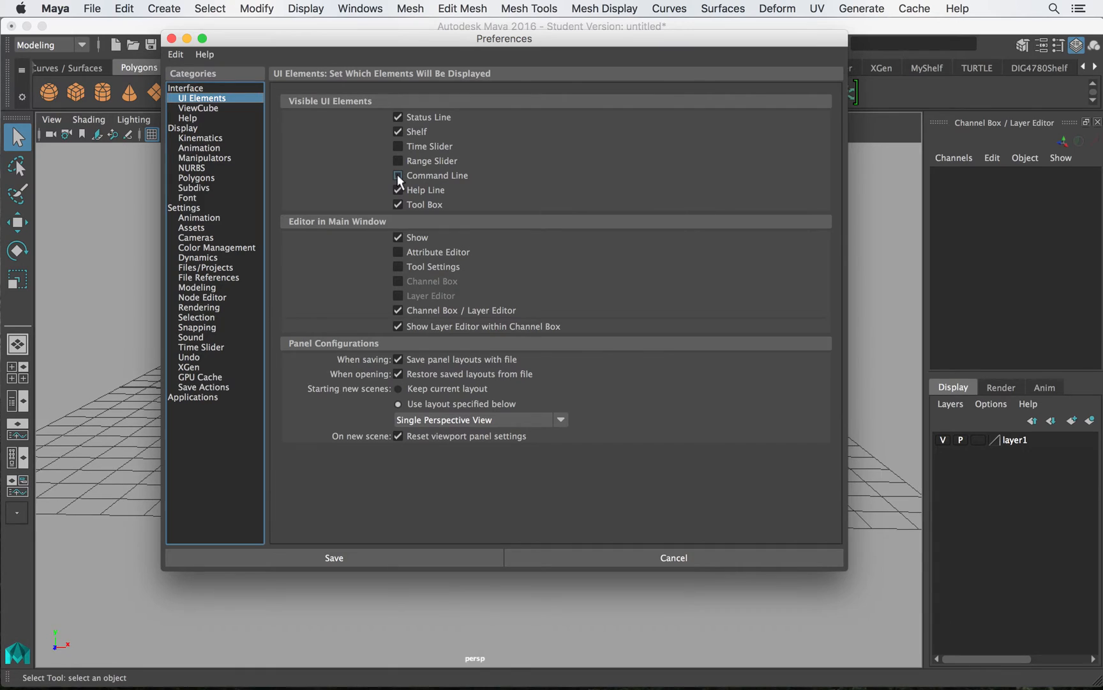
{"action": "left_click", "coordinate": [397, 175]}
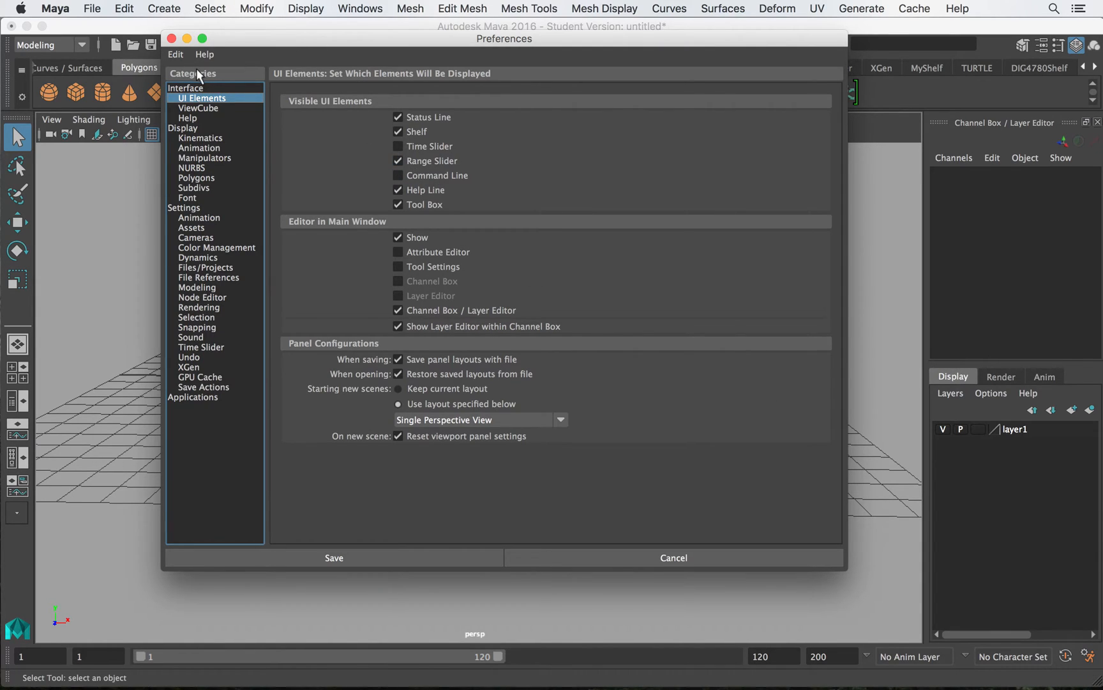
{"action": "left_click", "coordinate": [361, 8]}
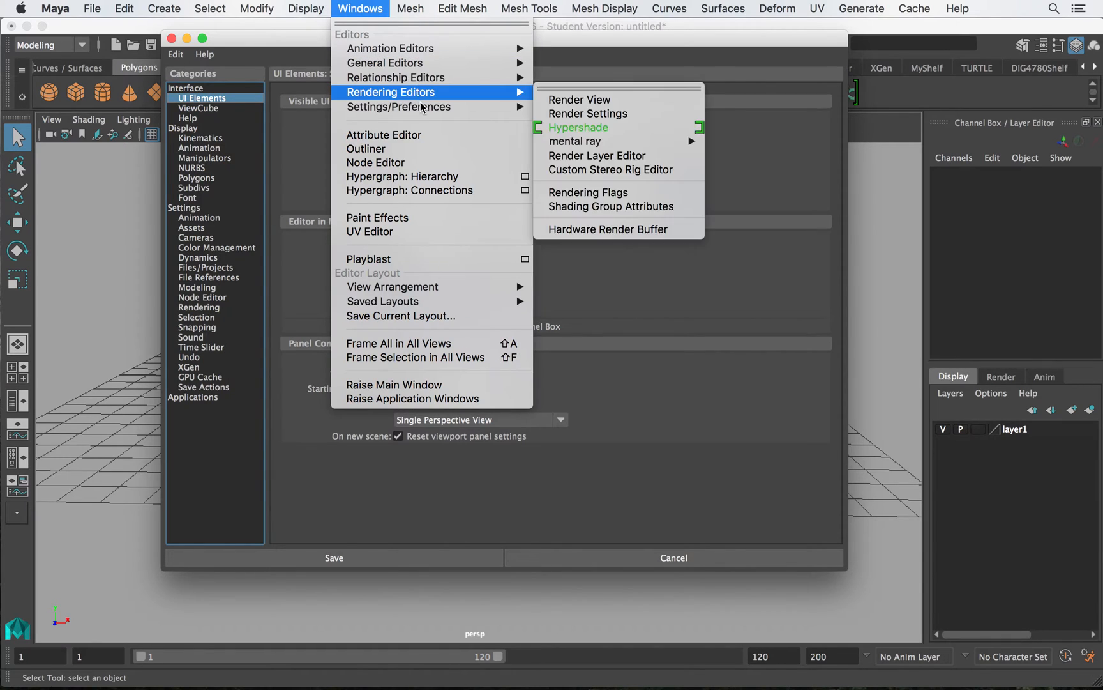
{"action": "mouse_move", "coordinate": [424, 106]}
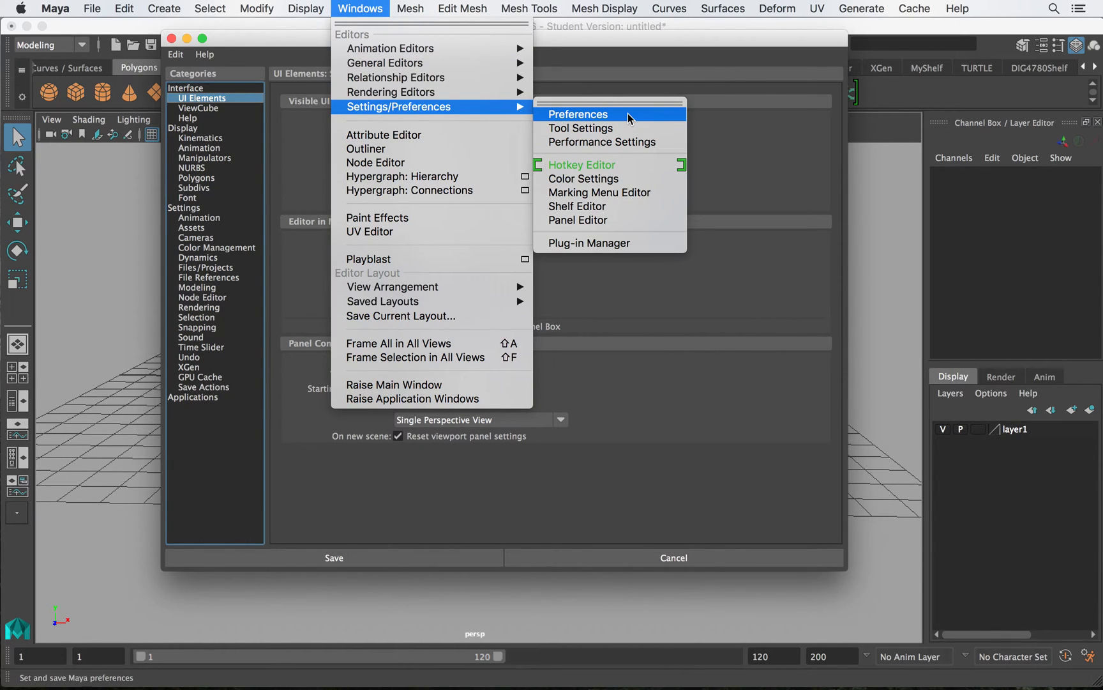
{"action": "left_click", "coordinate": [628, 113]}
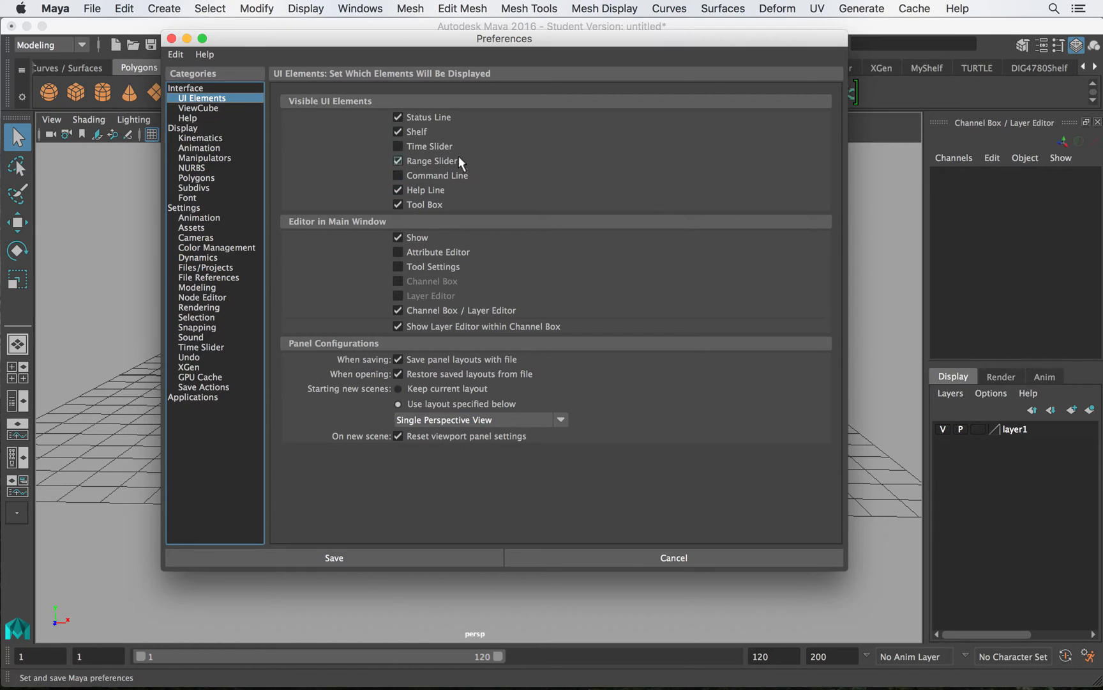
- Turn off the display of the ViewCube in its preferences
{"action": "left_click", "coordinate": [220, 108]}
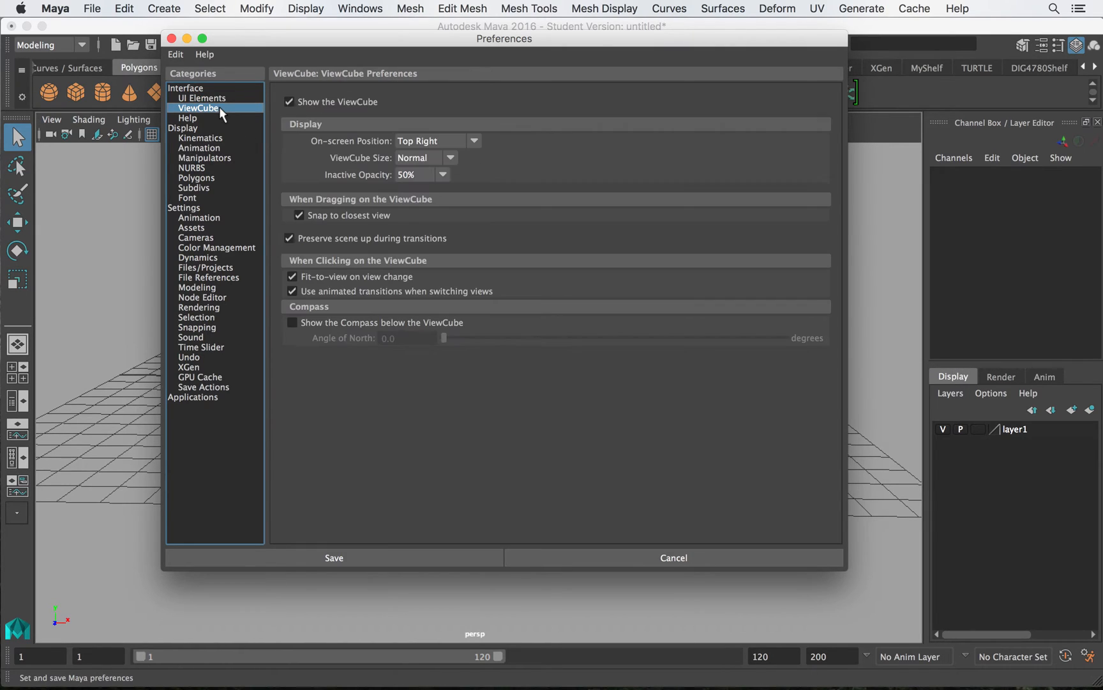
{"action": "left_click", "coordinate": [289, 102]}
{"action": "left_click_drag", "start_coordinate": [448, 37], "coordinate": [409, 40]}
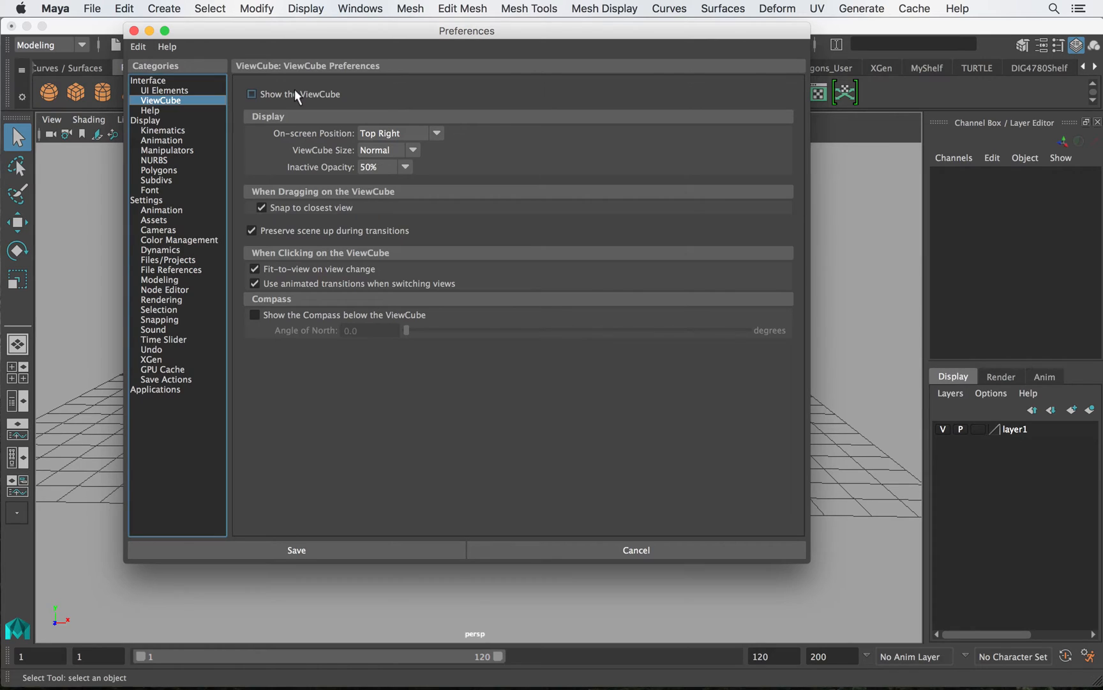
- Review the Help, general Display and Polygons categories of the preferences
{"action": "left_click", "coordinate": [157, 113]}
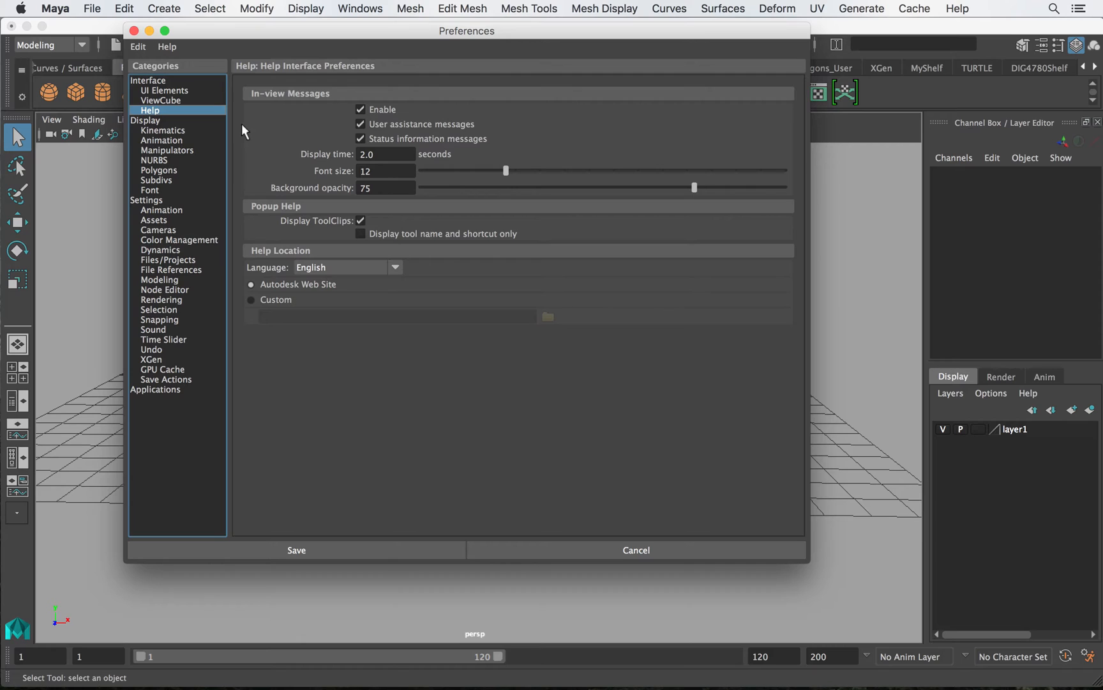
{"action": "left_click", "coordinate": [147, 120]}
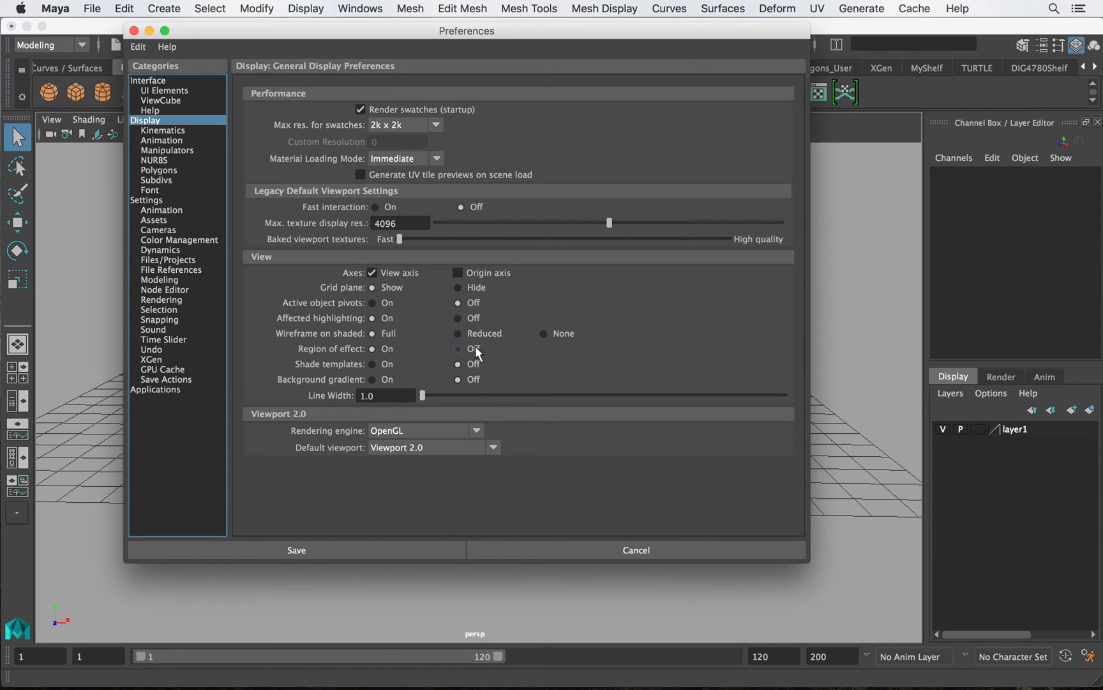
{"action": "left_click", "coordinate": [153, 110]}
{"action": "left_click", "coordinate": [147, 120]}
{"action": "left_click", "coordinate": [157, 171]}
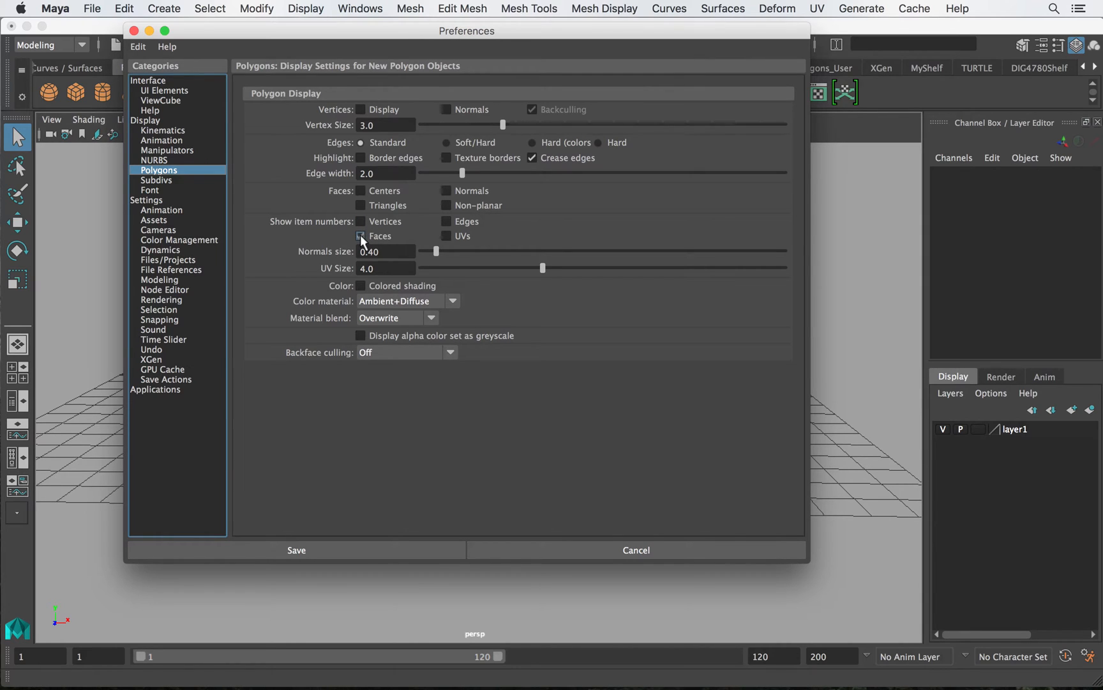
- Create a polygon cube and move the Preferences window aside to uncover the grid's center
{"action": "left_click", "coordinate": [76, 92]}
{"action": "left_click_drag", "start_coordinate": [321, 31], "coordinate": [651, 11]}
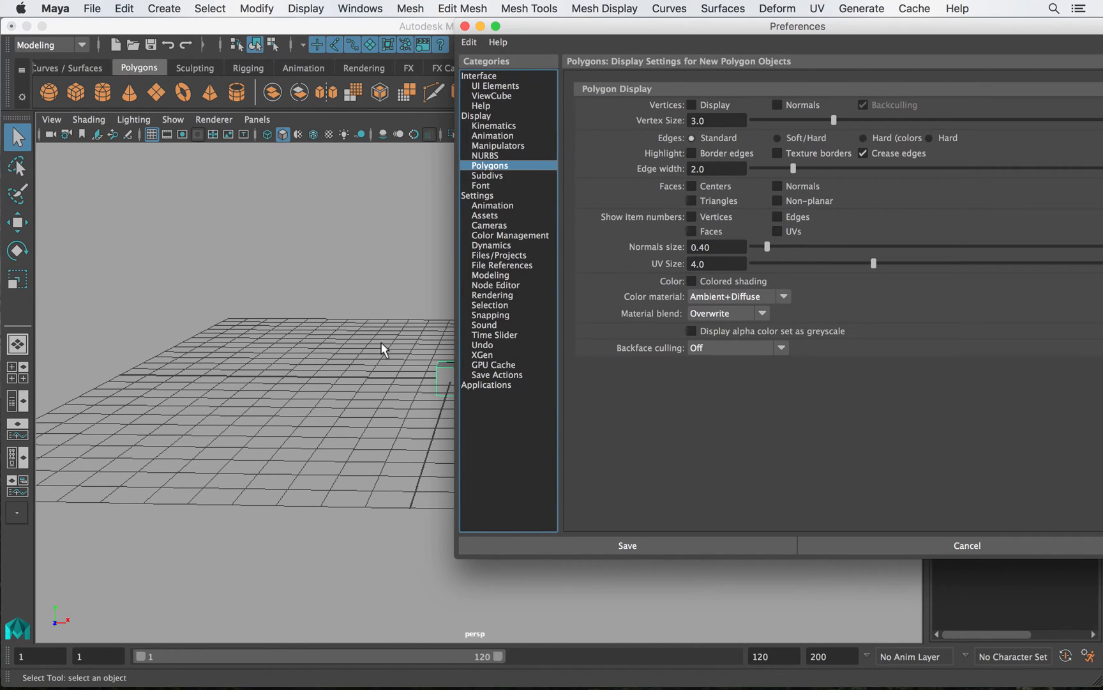
- Review the working units, Interface, UI Elements, Snapping and Selection preferences
{"action": "left_click", "coordinate": [486, 195]}
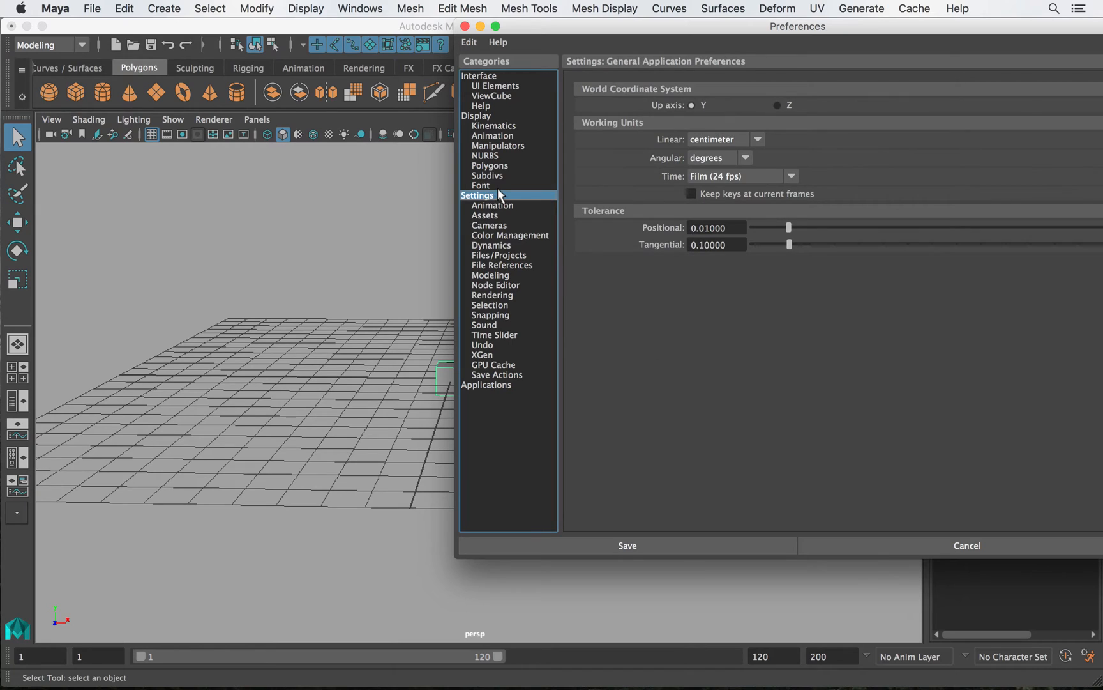
{"action": "left_click_drag", "start_coordinate": [709, 26], "coordinate": [364, 27]}
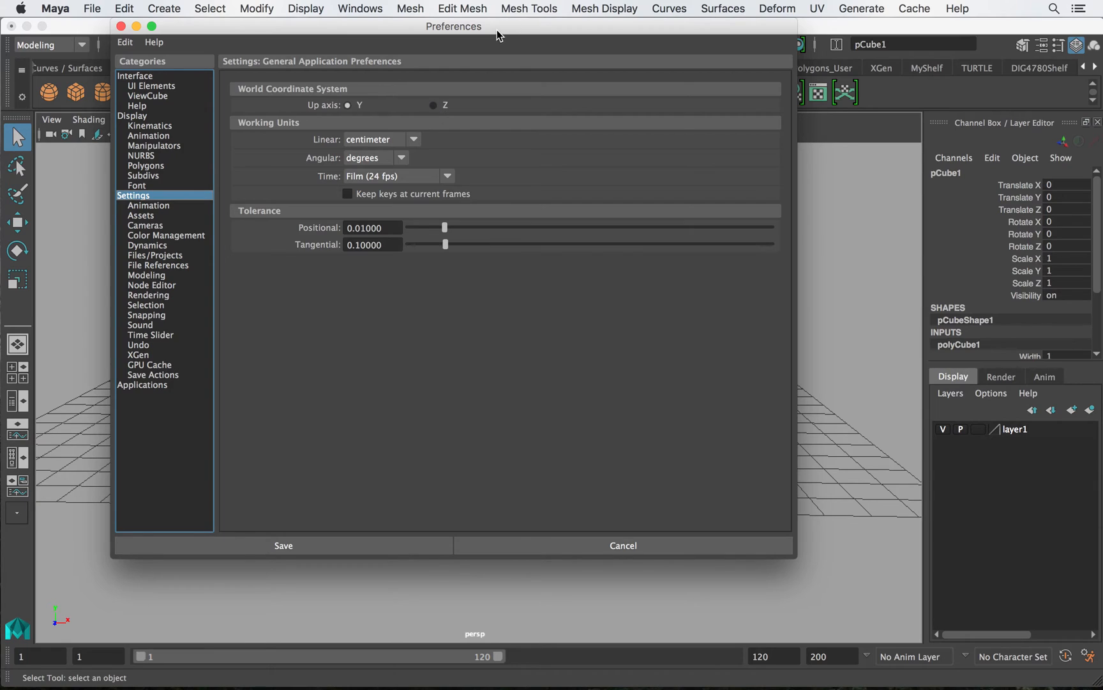
{"action": "left_click_drag", "start_coordinate": [497, 29], "coordinate": [716, 26]}
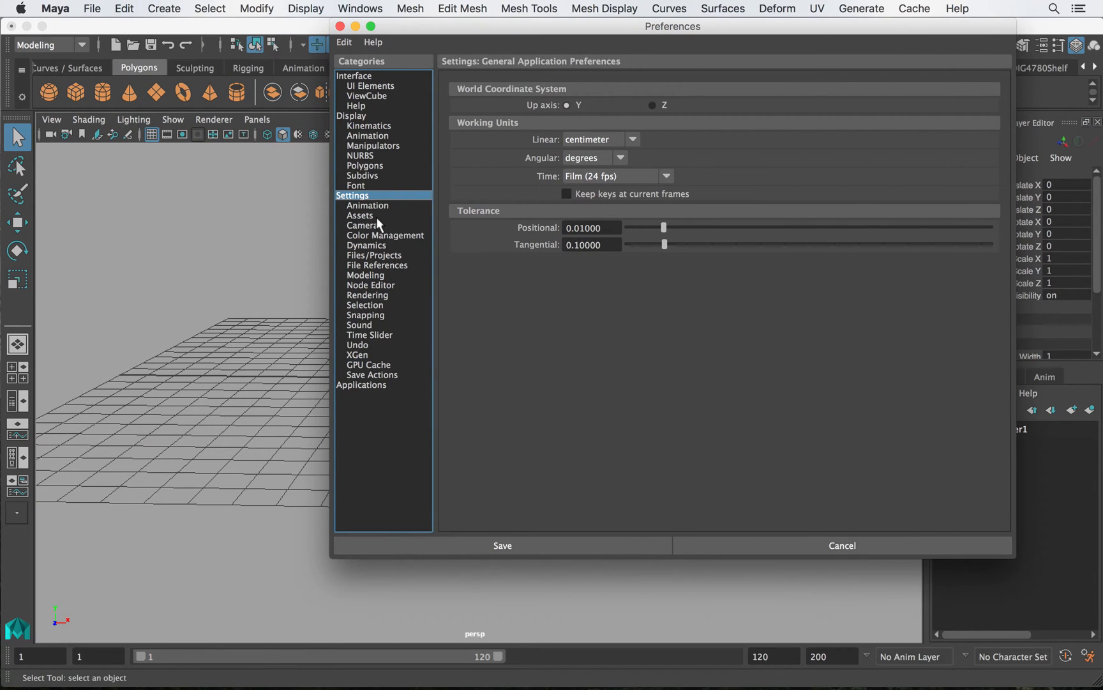
{"action": "left_click", "coordinate": [359, 116]}
{"action": "left_click", "coordinate": [364, 76]}
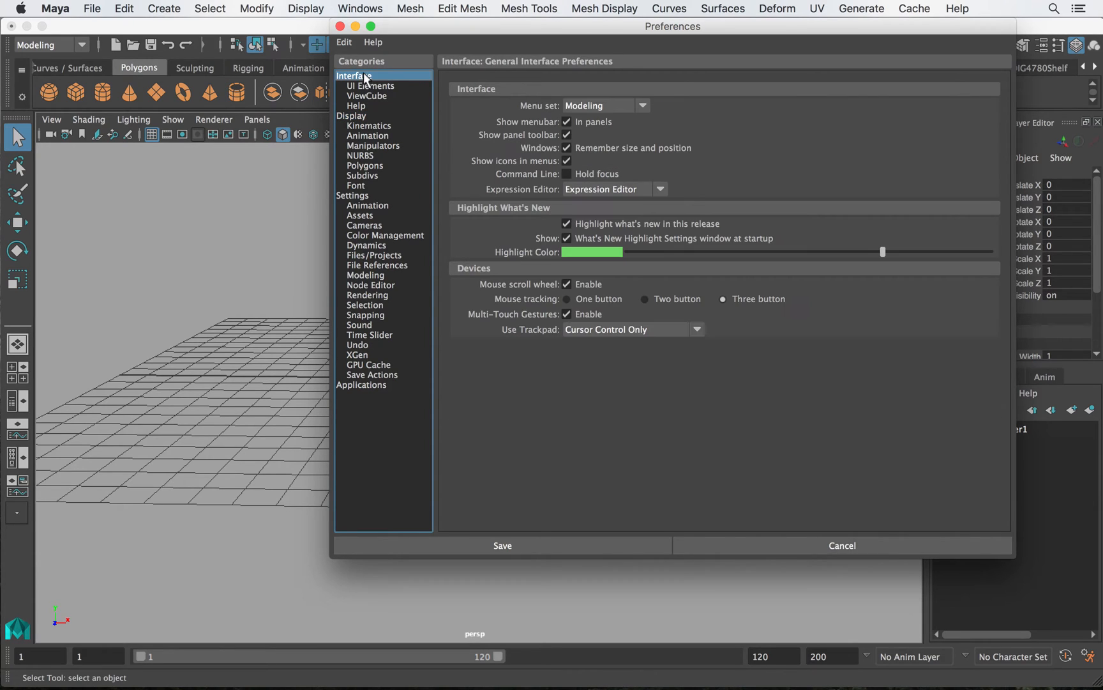
{"action": "left_click", "coordinate": [367, 86]}
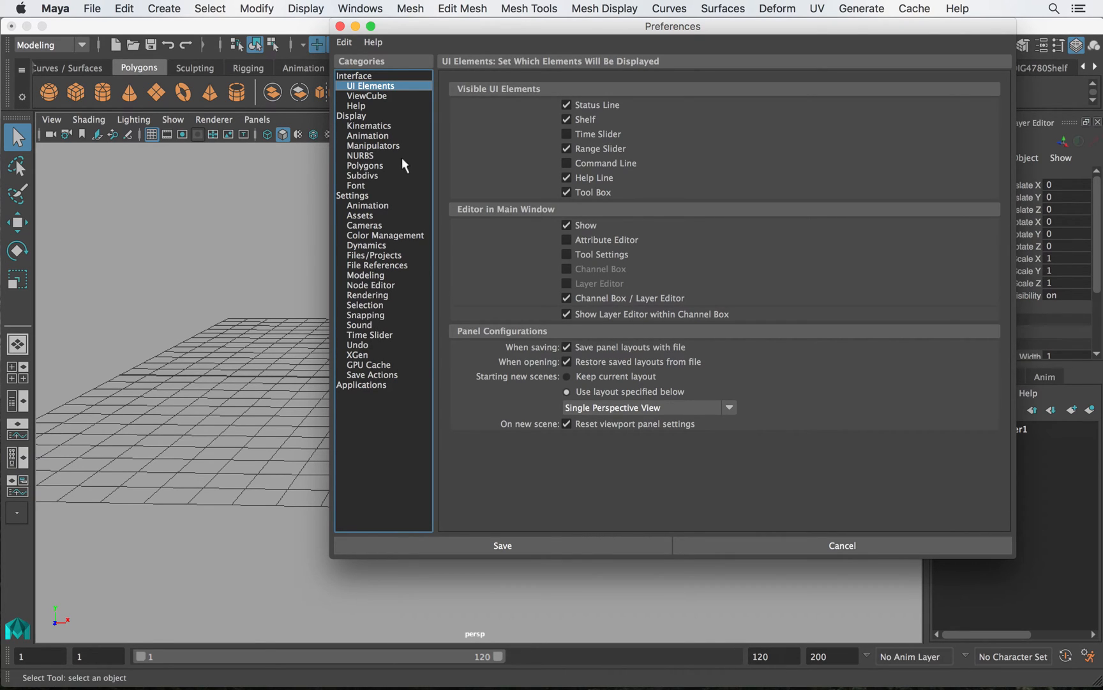
{"action": "left_click", "coordinate": [371, 306]}
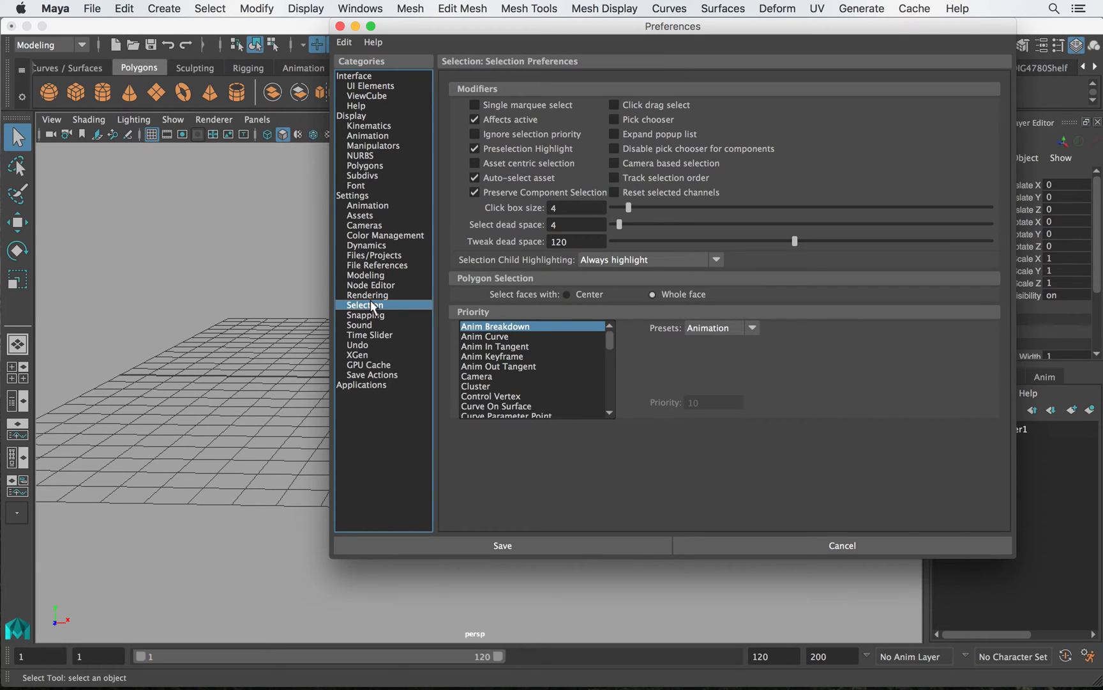
{"action": "left_click", "coordinate": [363, 316]}
{"action": "left_click", "coordinate": [363, 297]}
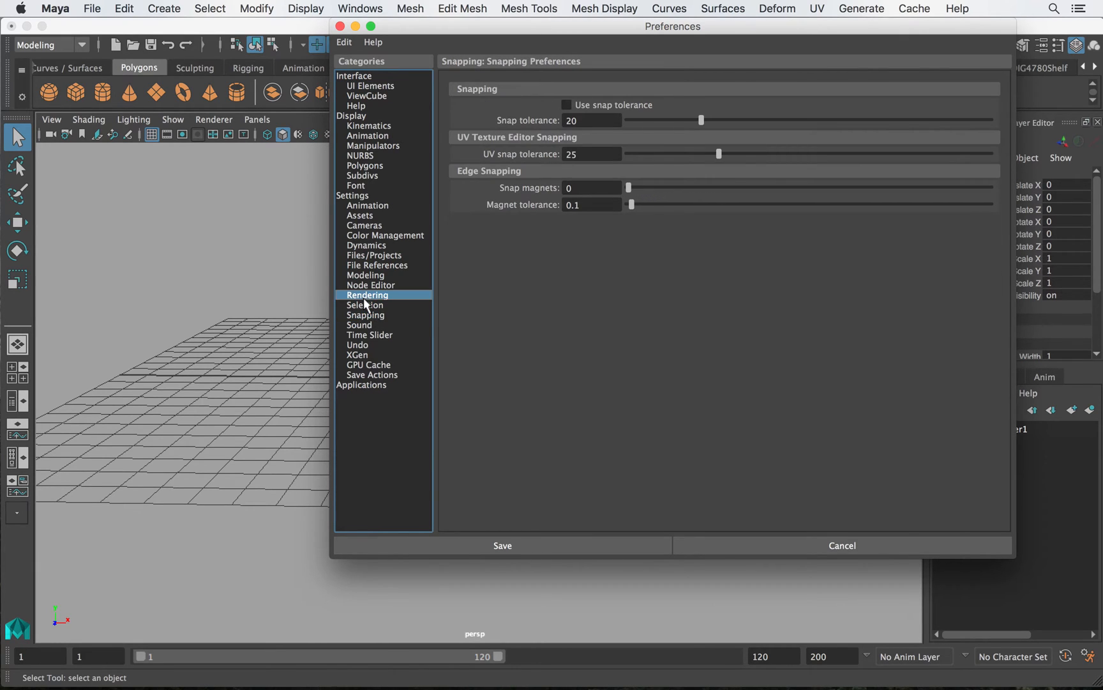
{"action": "left_click", "coordinate": [355, 196]}
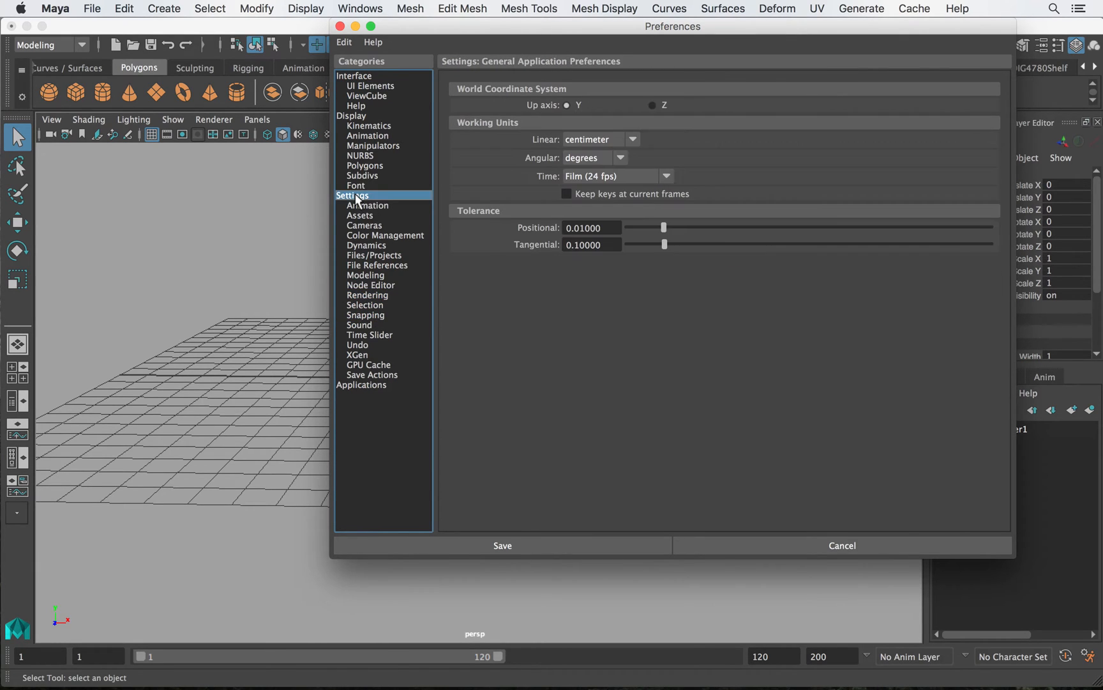
{"action": "left_click", "coordinate": [368, 305]}
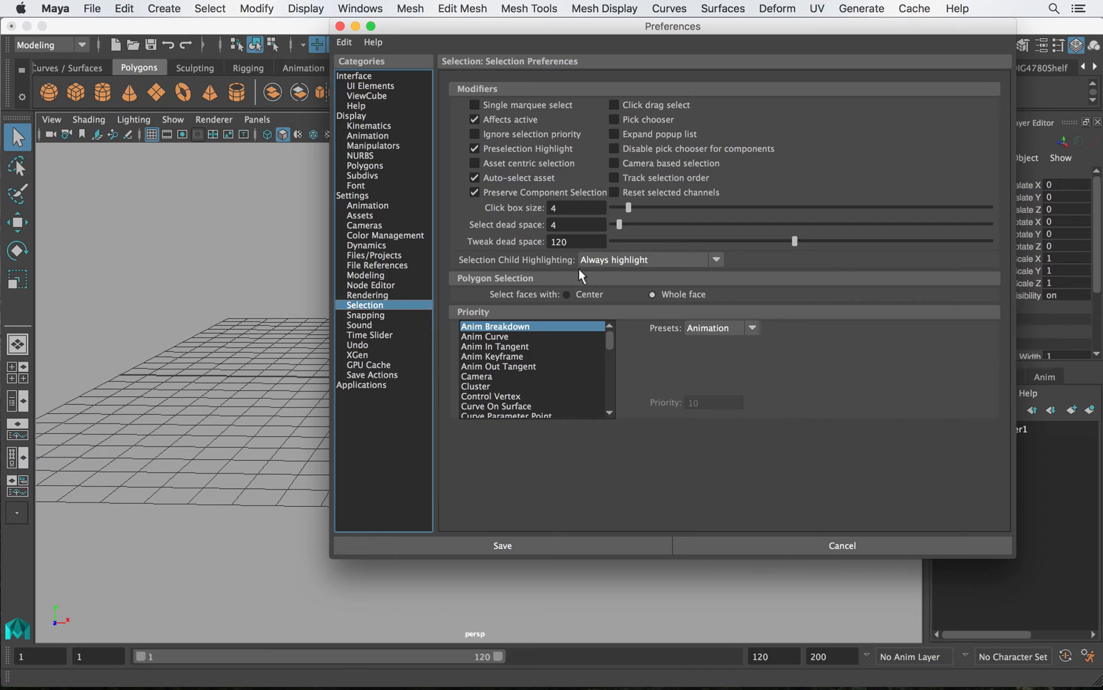
- Scale the cube uniformly to about 6.313 and move it to about X -4.612, Y 2.029
{"action": "left_click_drag", "start_coordinate": [195, 265], "coordinate": [322, 328]}
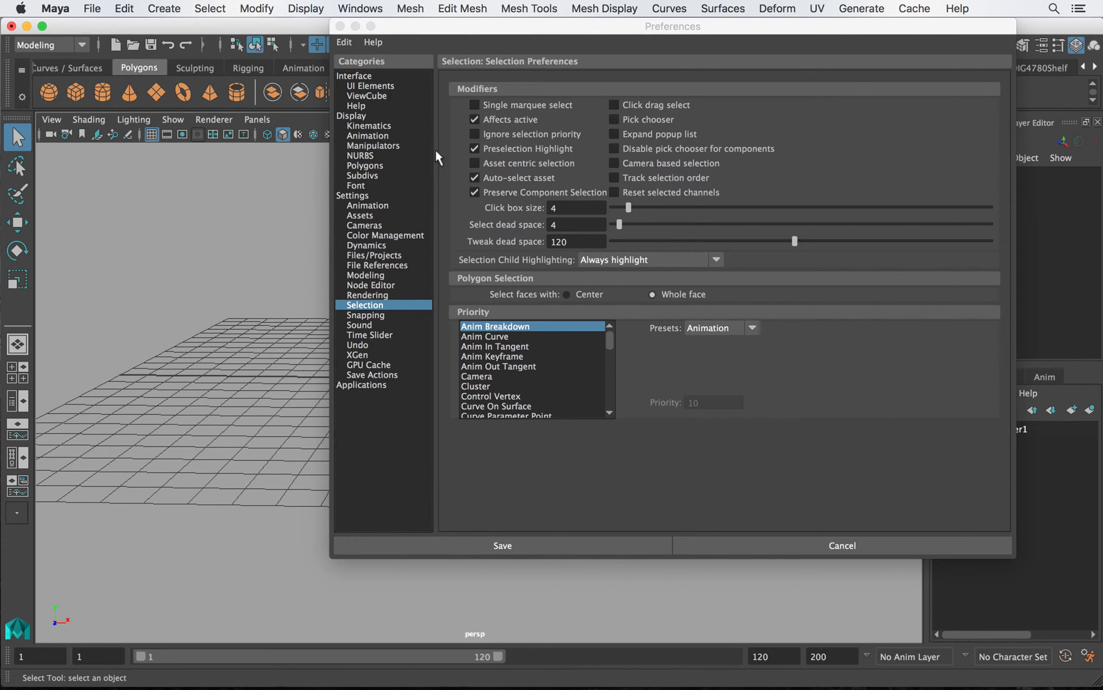
{"action": "left_click_drag", "start_coordinate": [474, 35], "coordinate": [697, 27]}
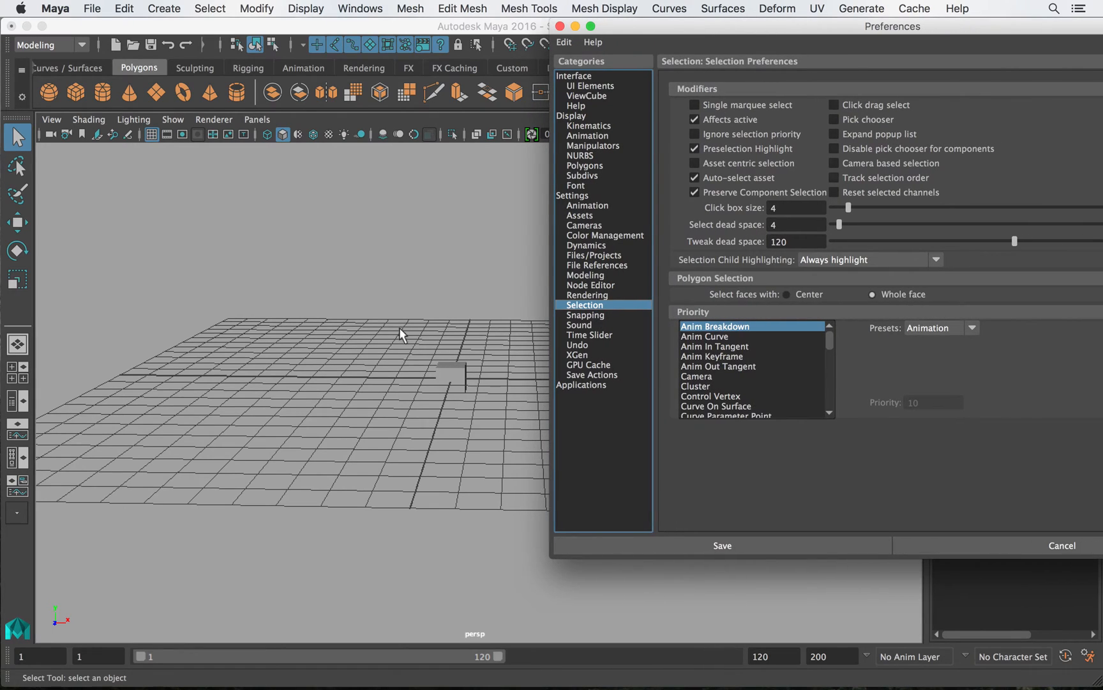
{"action": "left_click", "coordinate": [450, 380]}
{"action": "key", "text": "r"}
{"action": "left_click_drag", "start_coordinate": [452, 378], "coordinate": [382, 379]}
{"action": "key", "text": "w"}
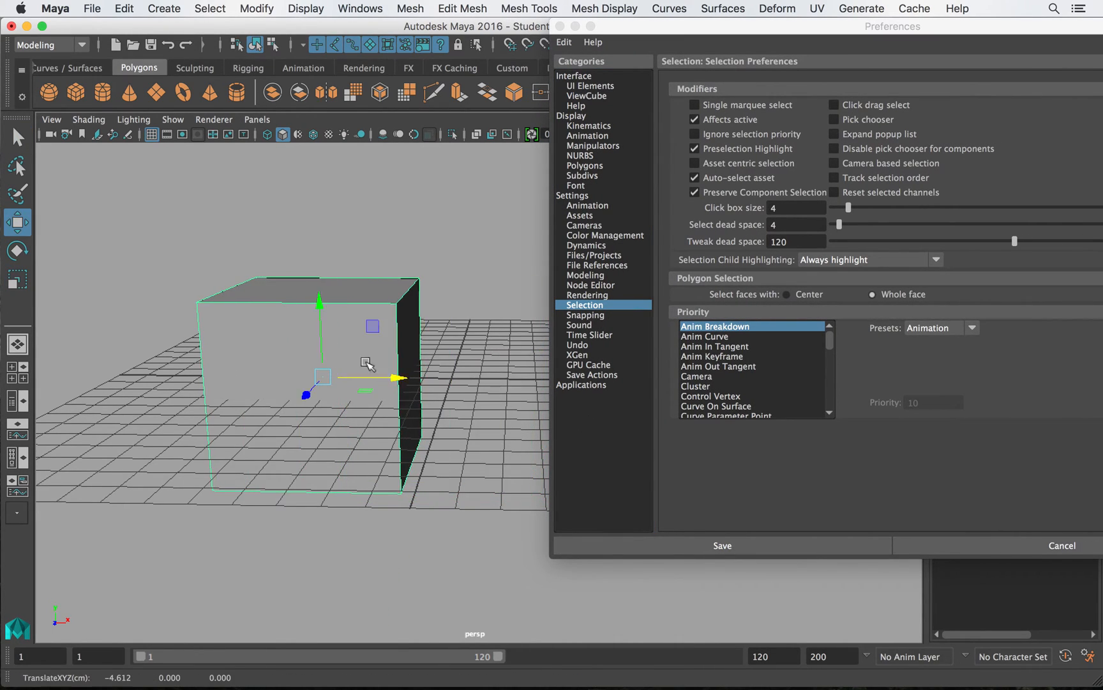
{"action": "left_click_drag", "start_coordinate": [320, 304], "coordinate": [321, 251]}
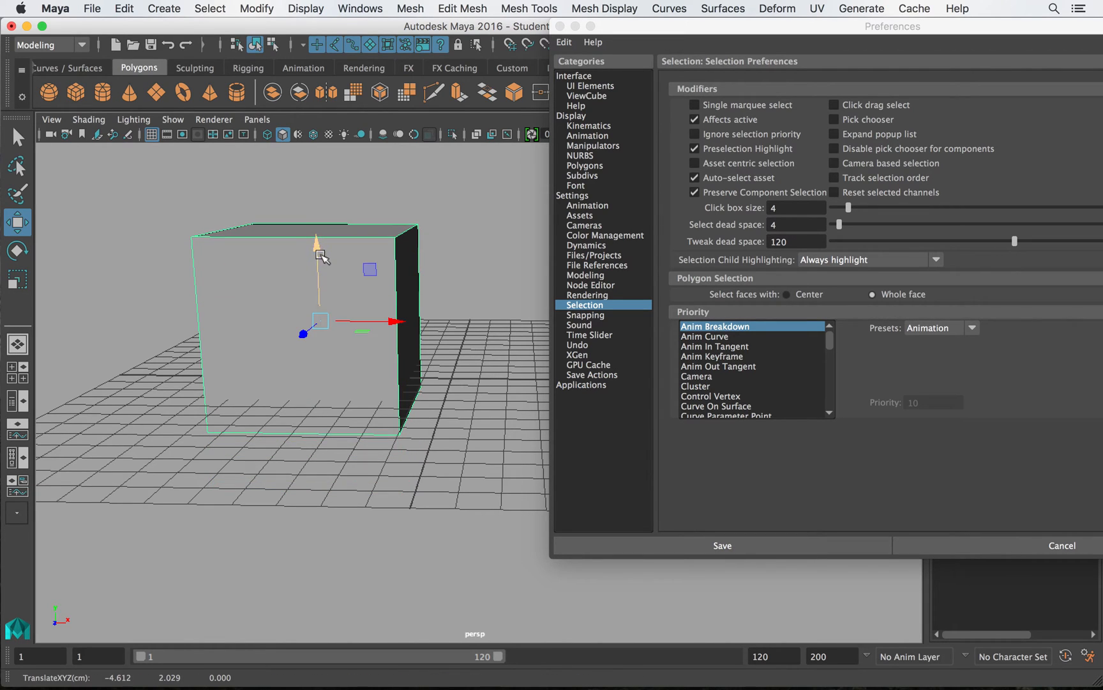
- Switch the cube to face components, set polygon faces to be selected with Center, and save the preferences
{"action": "right_click", "coordinate": [327, 267]}
{"action": "left_click", "coordinate": [327, 267]}
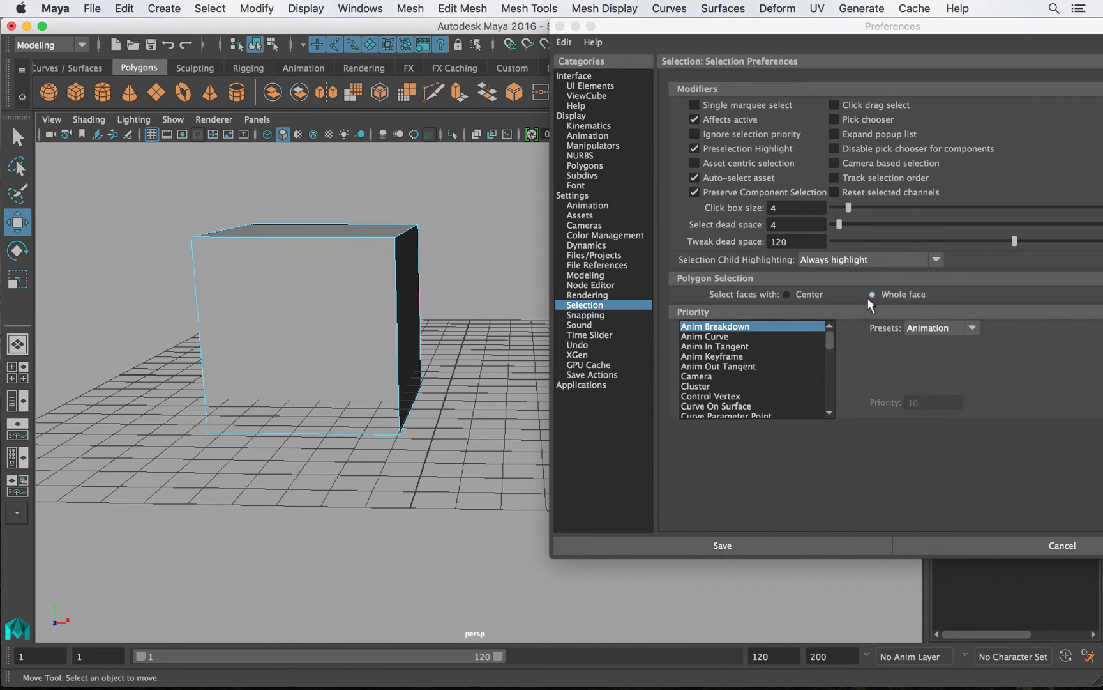
{"action": "left_click", "coordinate": [787, 294]}
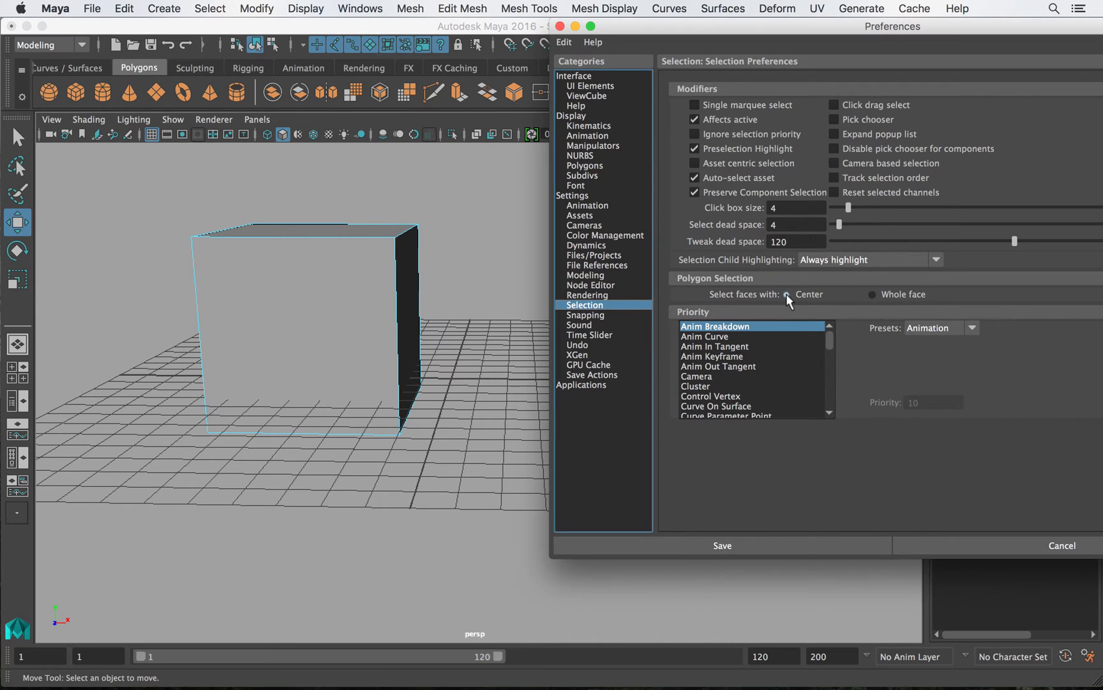
{"action": "left_click", "coordinate": [450, 287]}
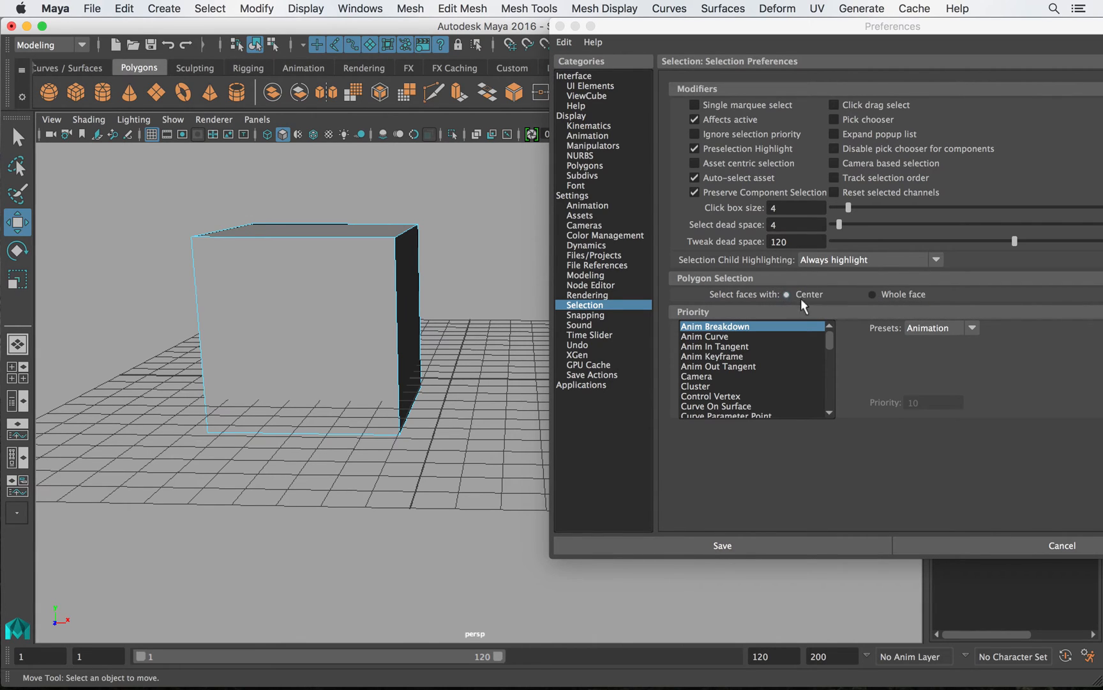
{"action": "left_click", "coordinate": [720, 546]}
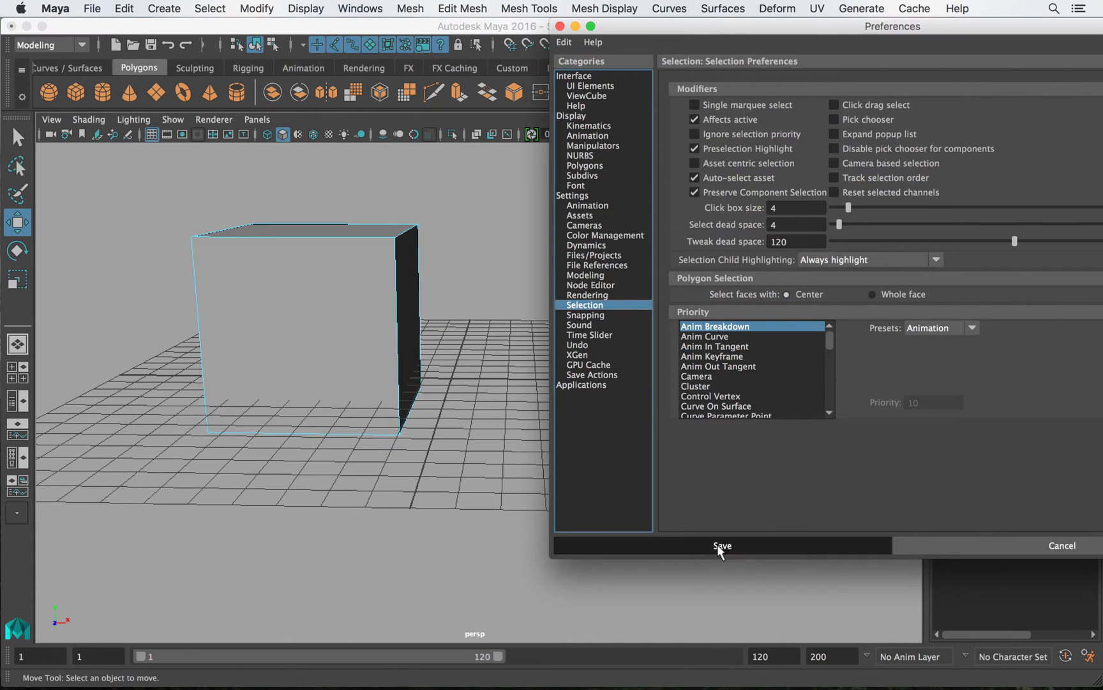
- In face mode, select the cube's narrow side face by its center dot and move it outward along X to about 0.203
{"action": "right_click_drag", "start_coordinate": [337, 232], "coordinate": [341, 282]}
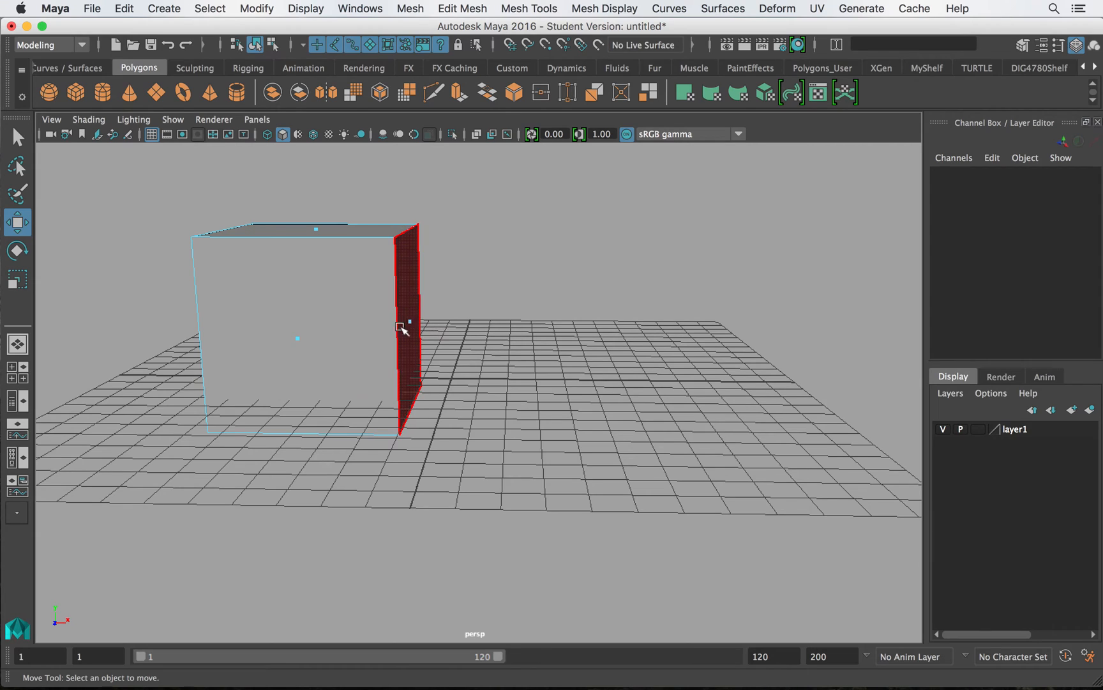
{"action": "left_click_drag", "start_coordinate": [295, 197], "coordinate": [315, 230]}
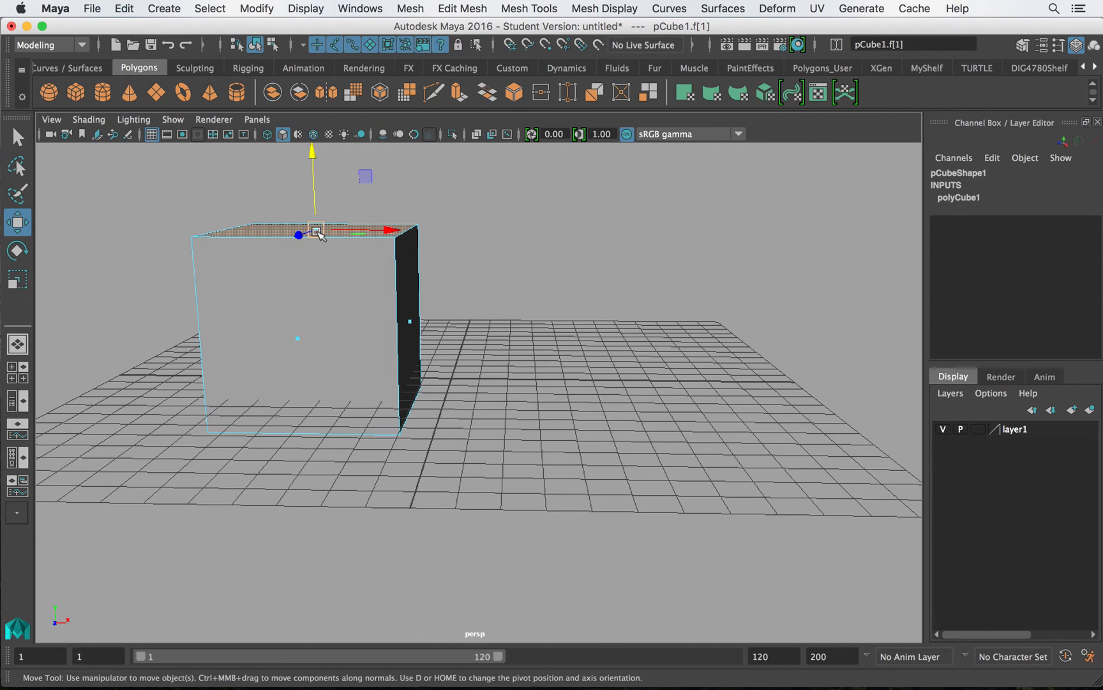
{"action": "key", "text": "ctrl+z"}
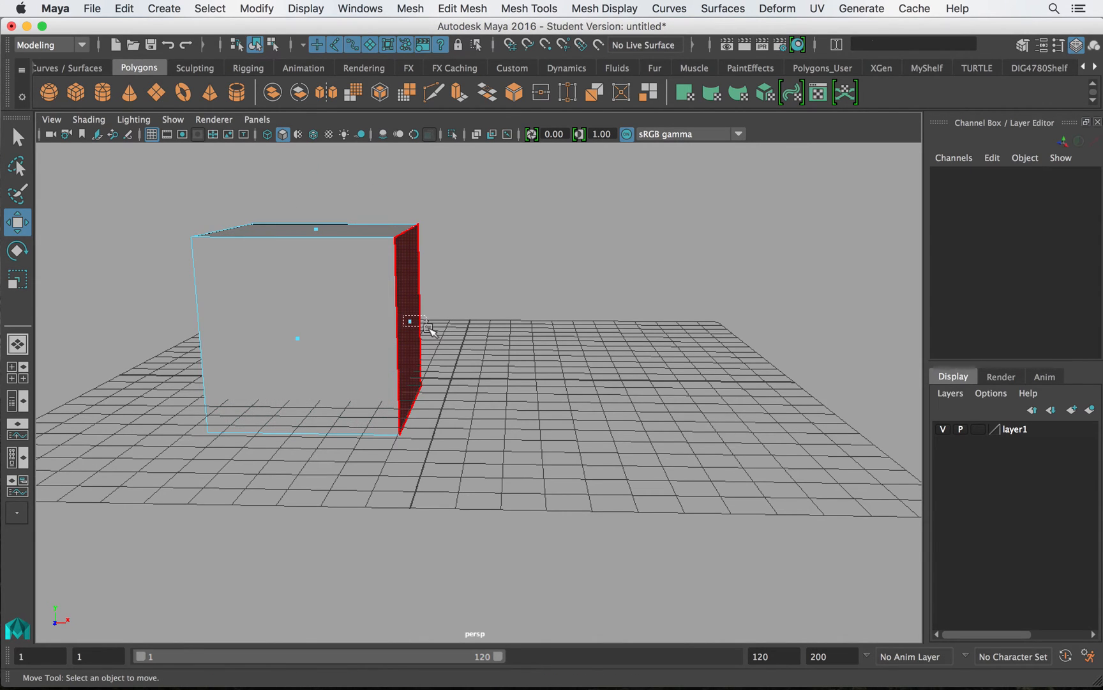
{"action": "left_click", "coordinate": [414, 321]}
{"action": "left_click_drag", "start_coordinate": [472, 321], "coordinate": [514, 326]}
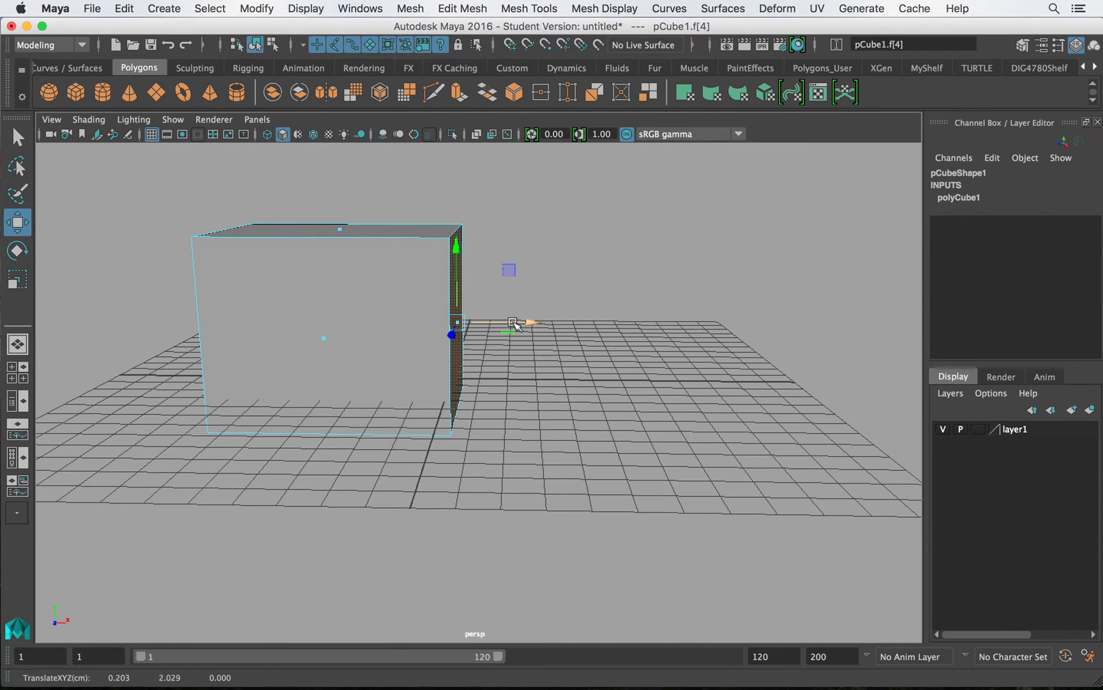
- Try out selecting the cube's top face by its center dot, individually and with selection marquees
{"action": "left_click", "coordinate": [323, 229]}
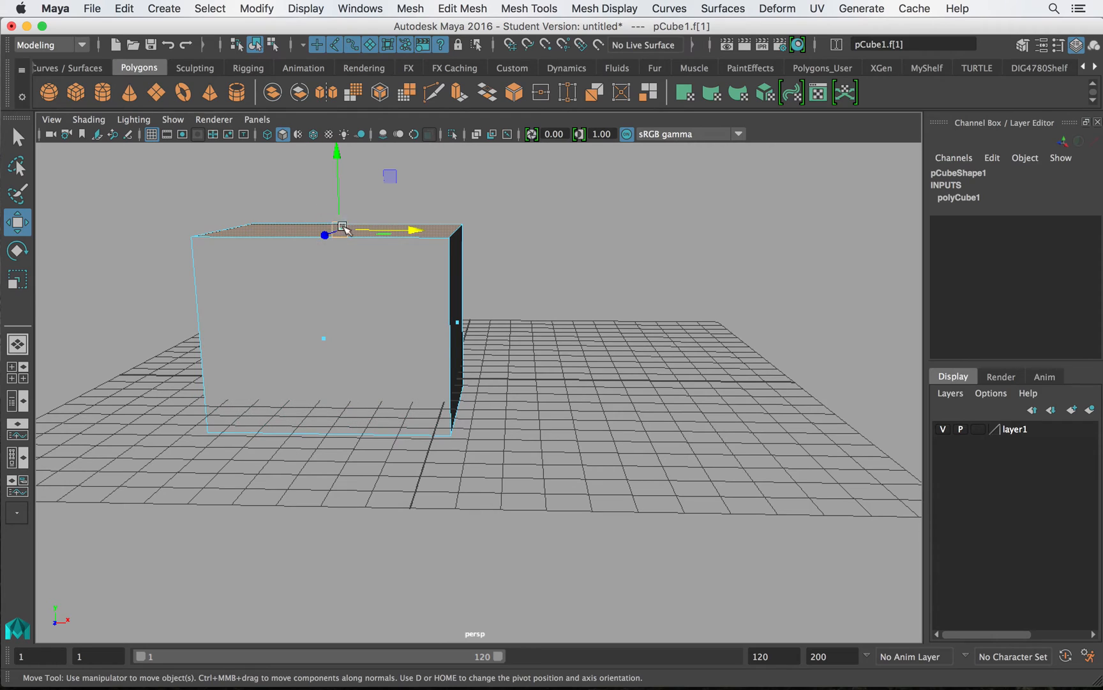
{"action": "left_click", "coordinate": [320, 204]}
{"action": "left_click", "coordinate": [350, 230]}
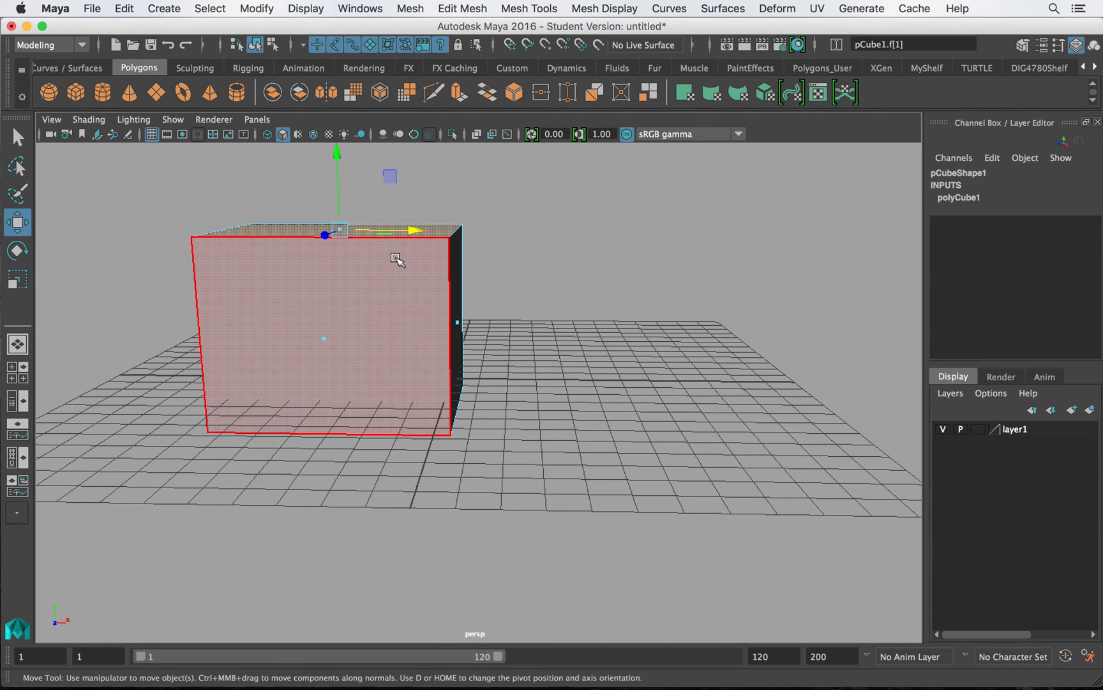
{"action": "left_click", "coordinate": [433, 175]}
{"action": "left_click_drag", "start_coordinate": [266, 203], "coordinate": [400, 244]}
{"action": "left_click_drag", "start_coordinate": [268, 173], "coordinate": [440, 276]}
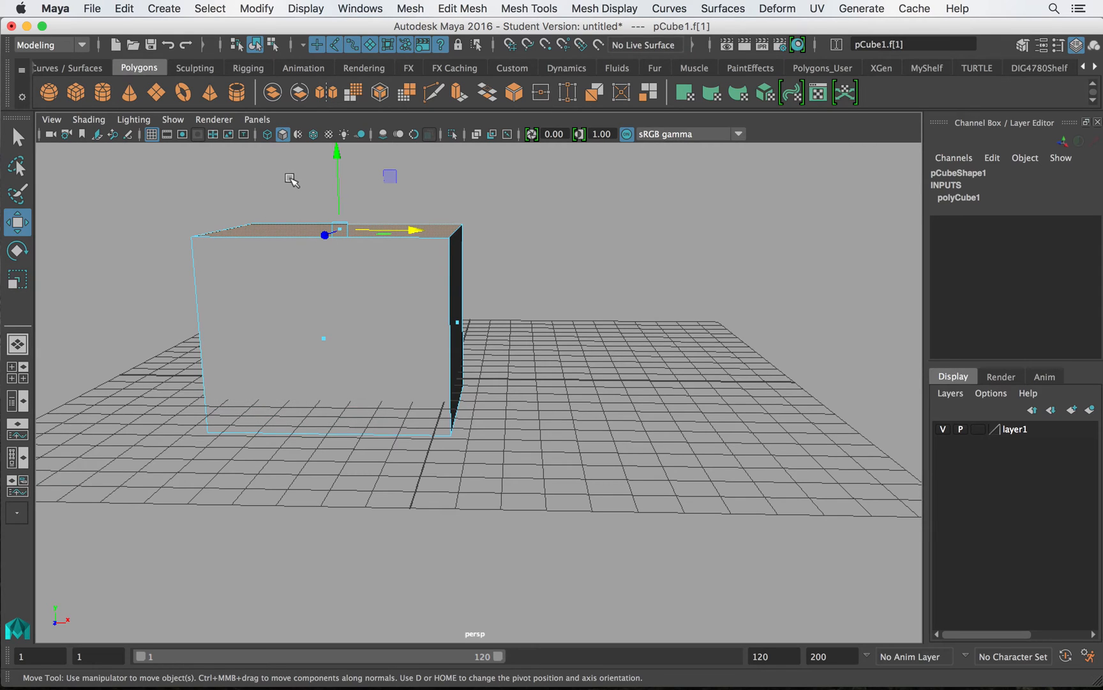
{"action": "left_click_drag", "start_coordinate": [297, 171], "coordinate": [406, 283]}
- Reopen the preferences, check the polygon face selection option in the Selection category, and save
{"action": "left_click", "coordinate": [1088, 656]}
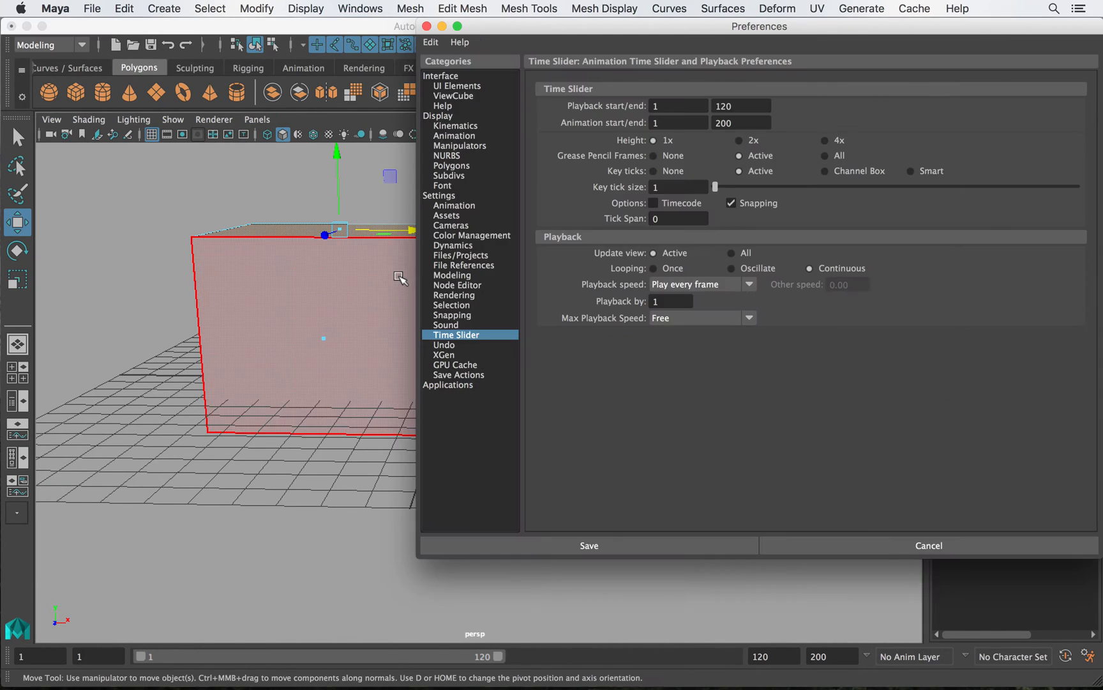
{"action": "left_click", "coordinate": [451, 306]}
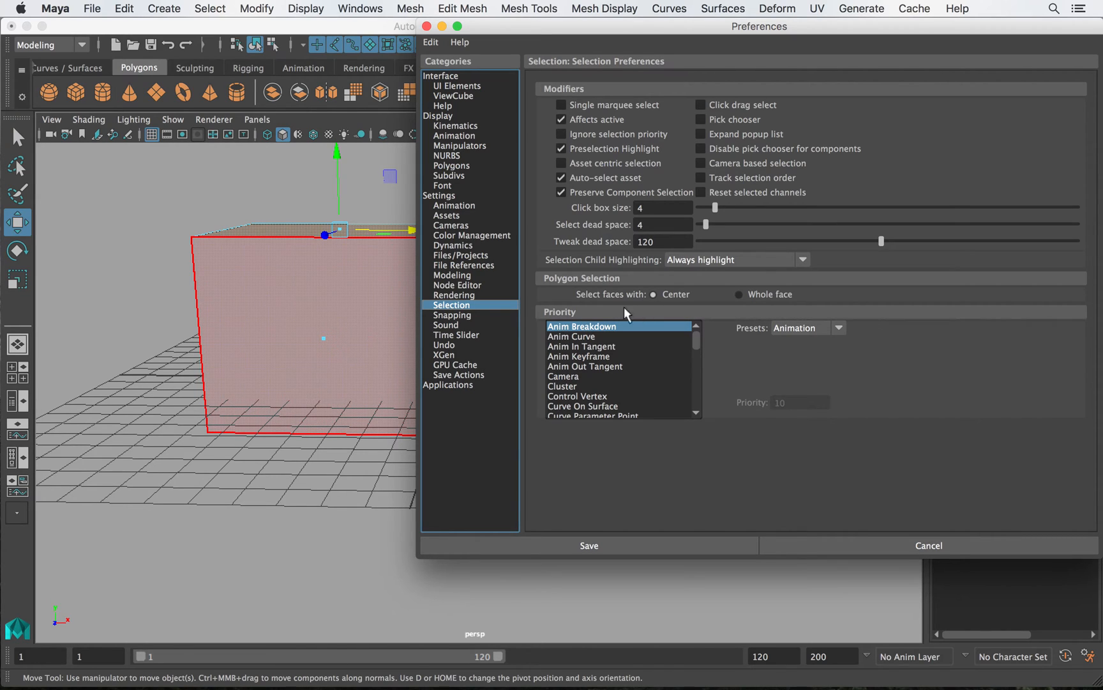
{"action": "left_click", "coordinate": [620, 540]}
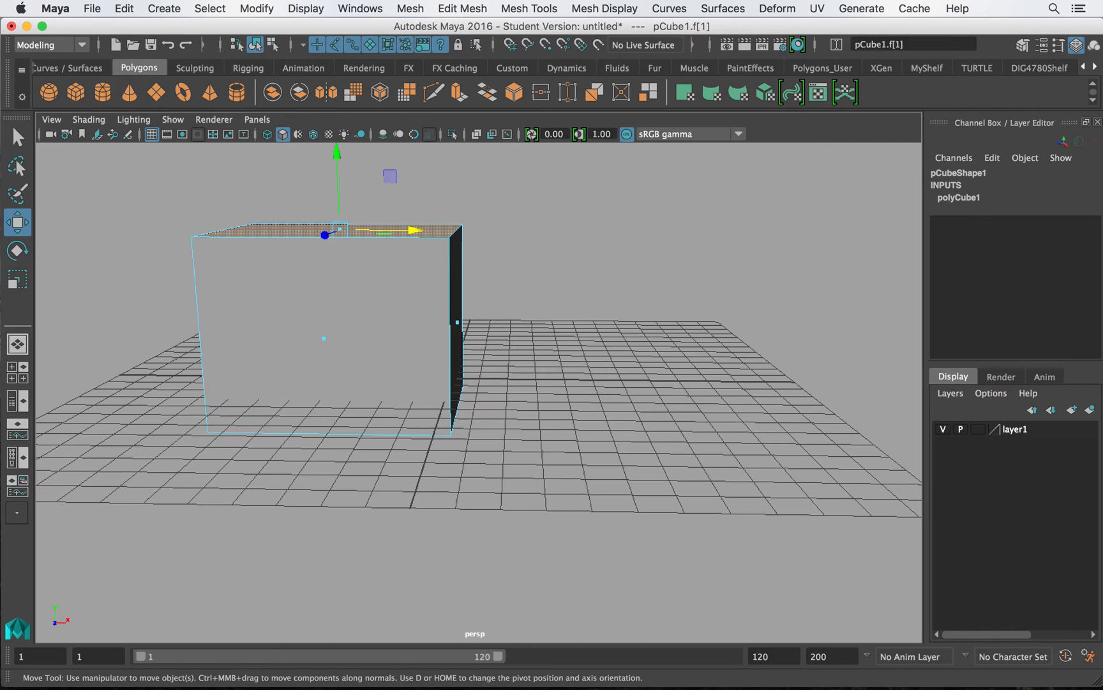
- Return the cube to object mode and select it as a whole from an angled view
{"action": "right_click_drag", "start_coordinate": [302, 275], "coordinate": [383, 210]}
{"action": "scroll", "coordinate": [406, 272], "scroll_direction": "up", "scroll_amount": 5}
{"action": "scroll", "coordinate": [406, 274], "scroll_direction": "down", "scroll_amount": 5}
{"action": "scroll", "coordinate": [399, 294], "scroll_direction": "up", "scroll_amount": 3}
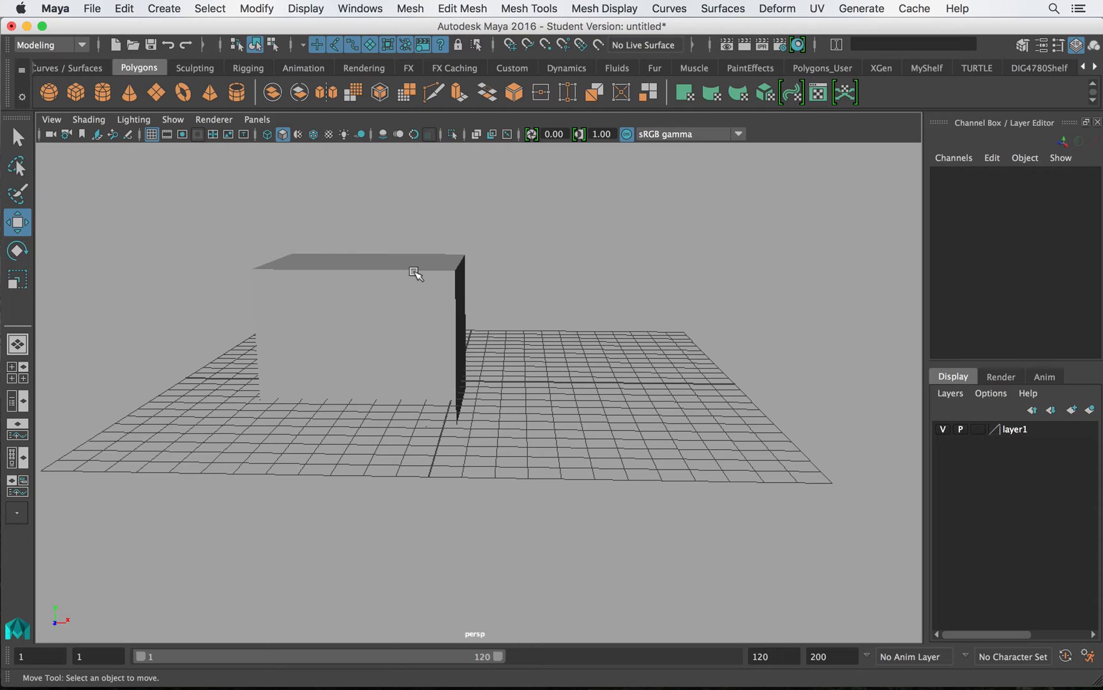
{"action": "left_click_drag", "start_coordinate": [362, 312], "coordinate": [427, 316], "text": "alt"}
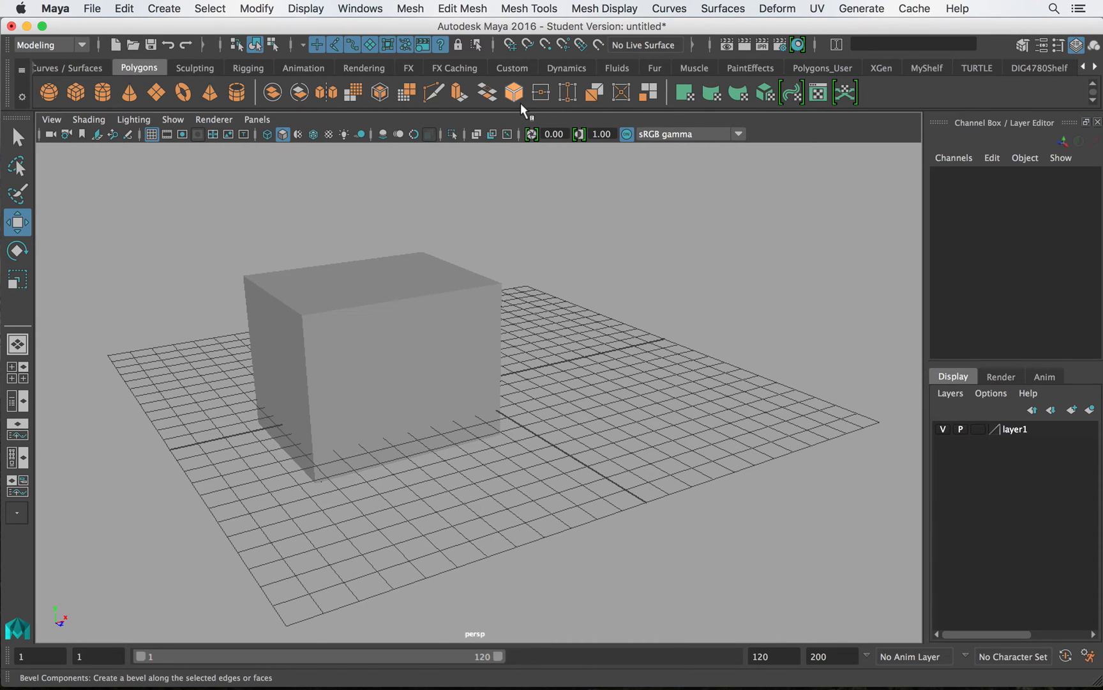
{"action": "left_click", "coordinate": [276, 303]}
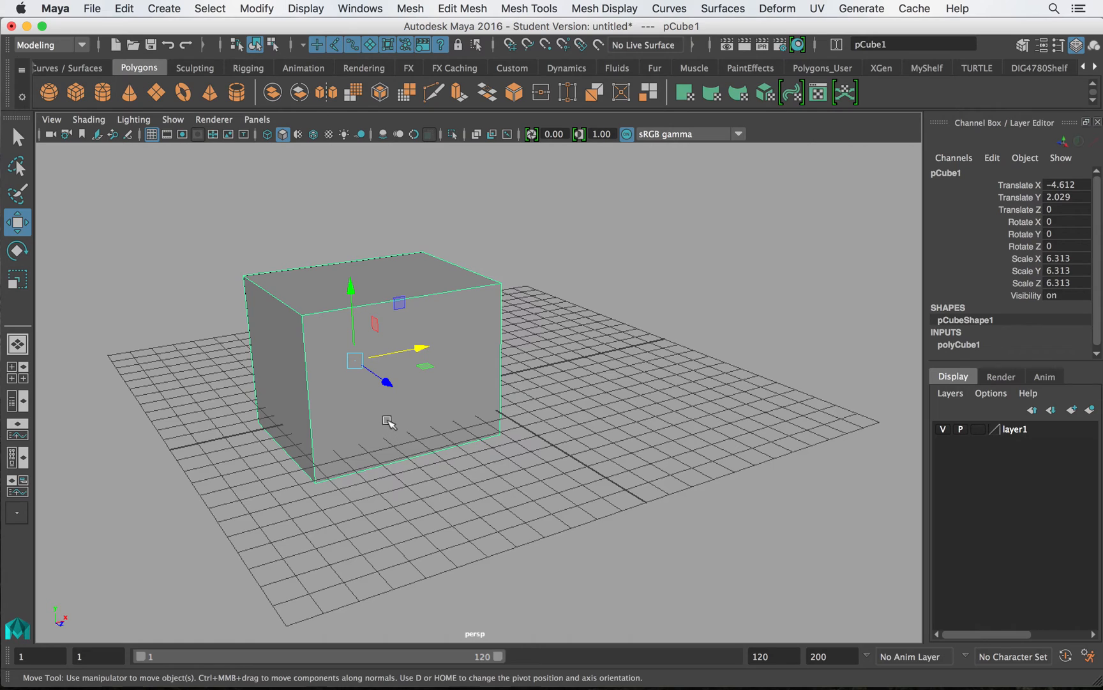
- Turn on the Poly Count heads-up display in the viewport
{"action": "left_click", "coordinate": [361, 8]}
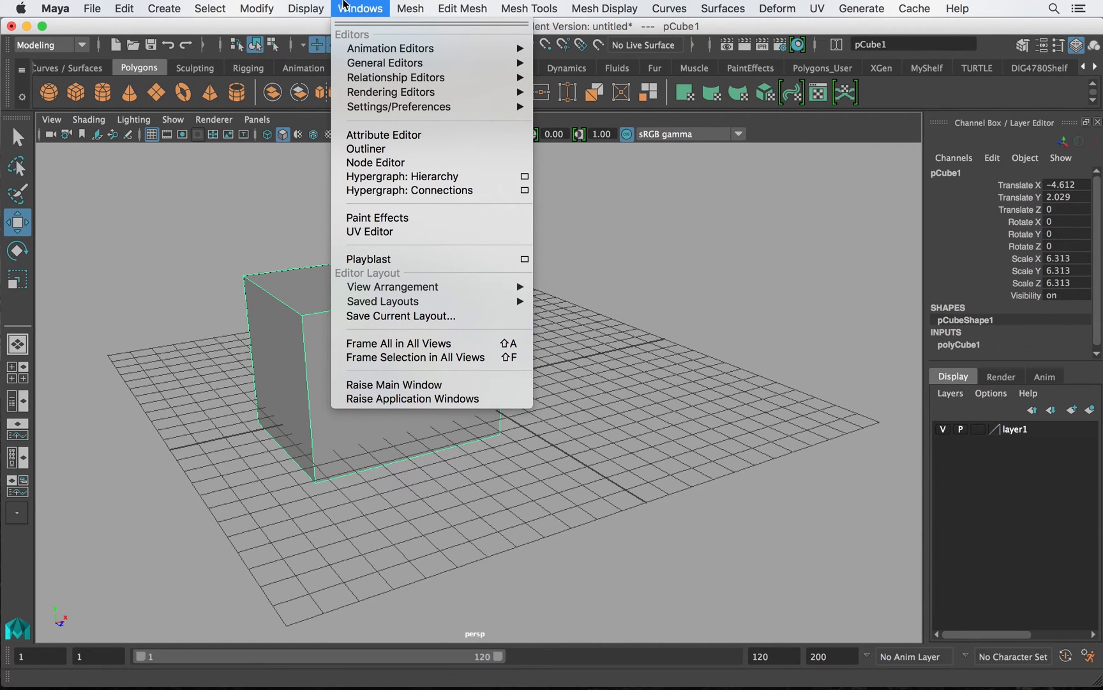
{"action": "mouse_move", "coordinate": [292, 6]}
{"action": "mouse_move", "coordinate": [307, 64]}
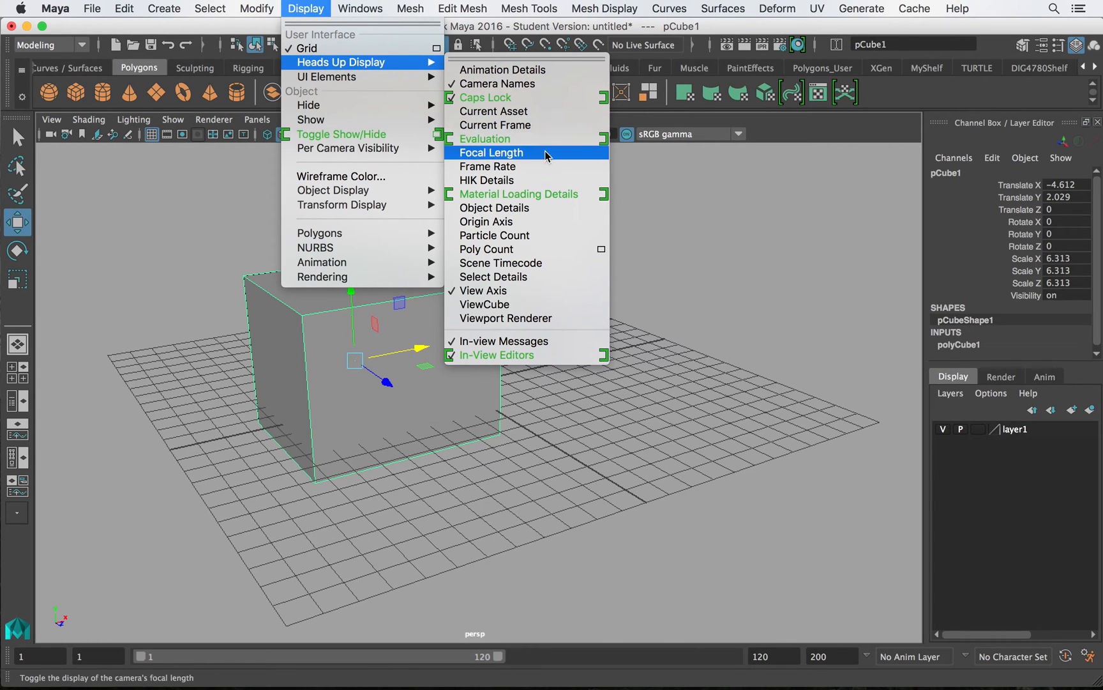
{"action": "left_click", "coordinate": [497, 256]}
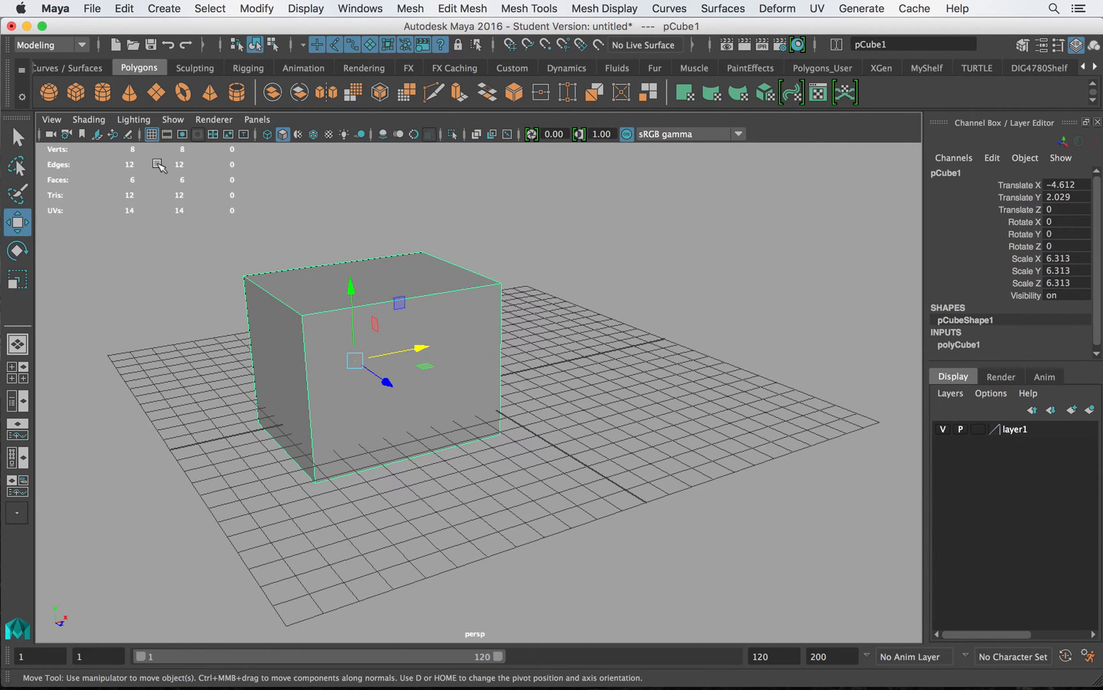
- Try out the edge and face component modes on the cube, and reselect it whole in object mode
{"action": "right_click_drag", "start_coordinate": [318, 315], "coordinate": [319, 191]}
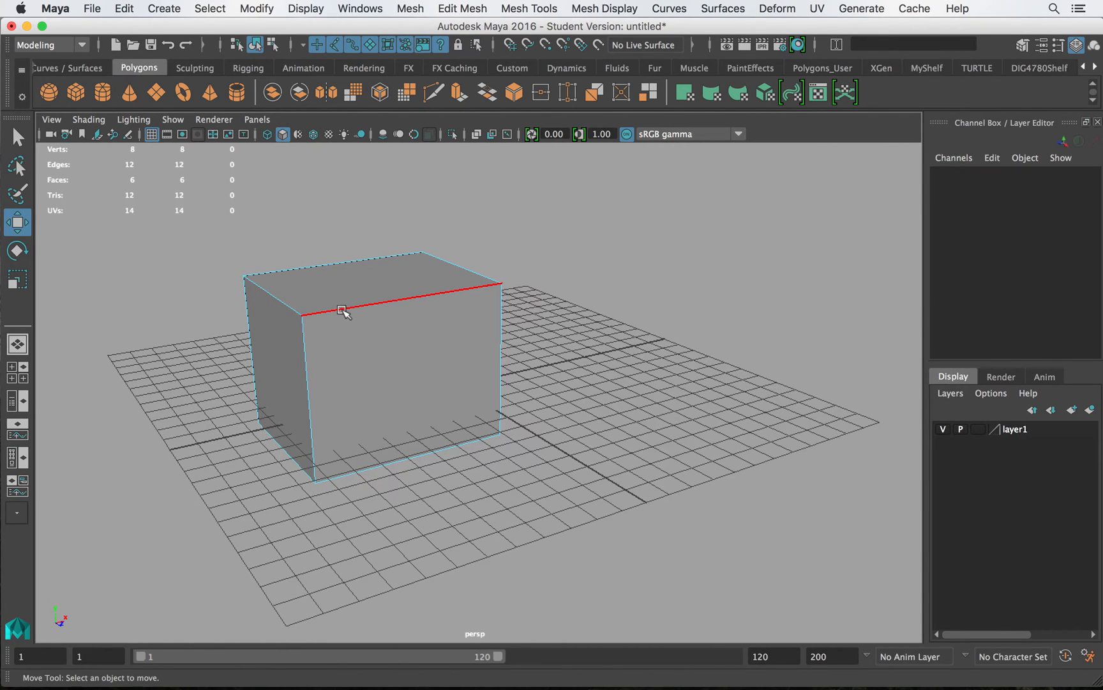
{"action": "right_click_drag", "start_coordinate": [317, 312], "coordinate": [367, 253]}
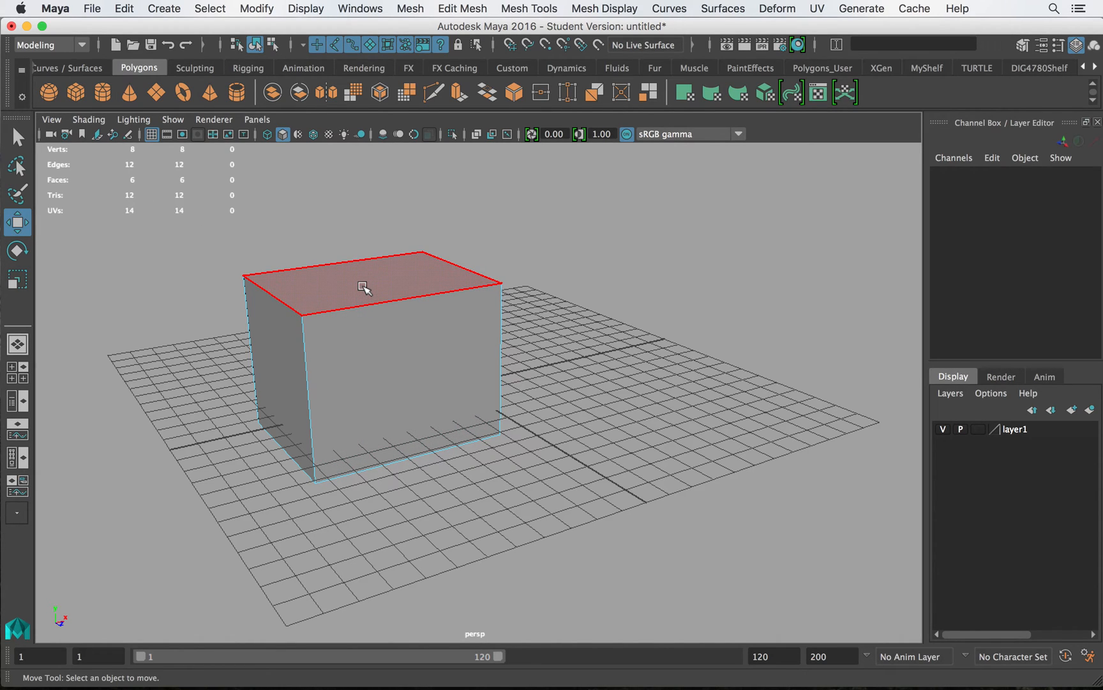
{"action": "right_click_drag", "start_coordinate": [364, 287], "coordinate": [436, 211]}
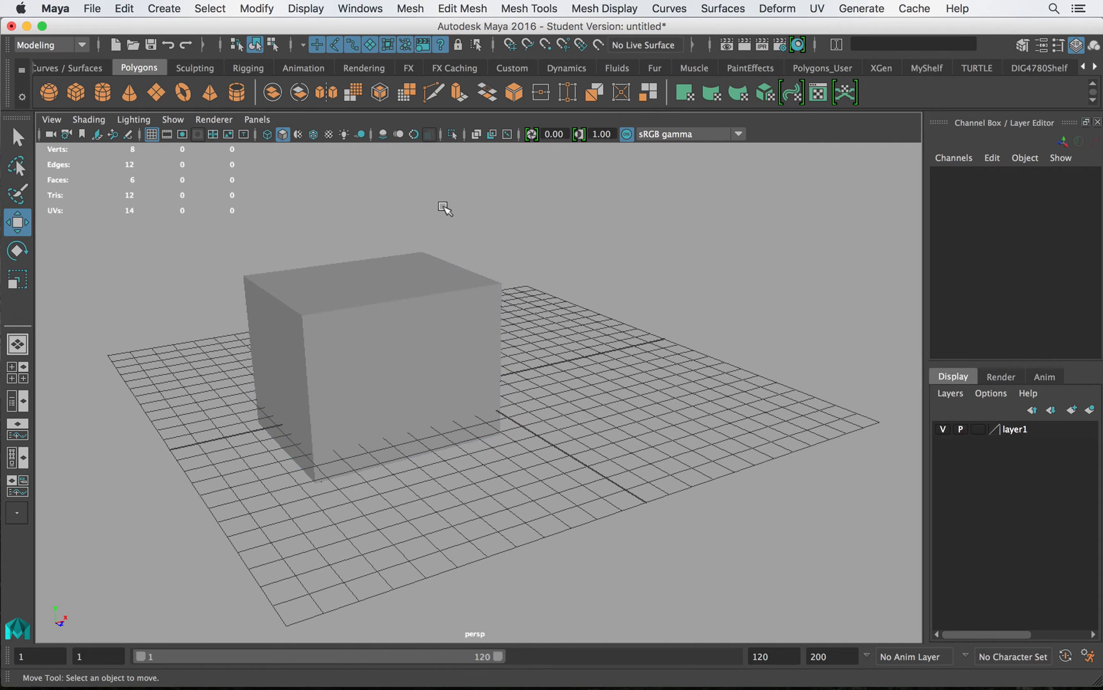
{"action": "left_click", "coordinate": [392, 303]}
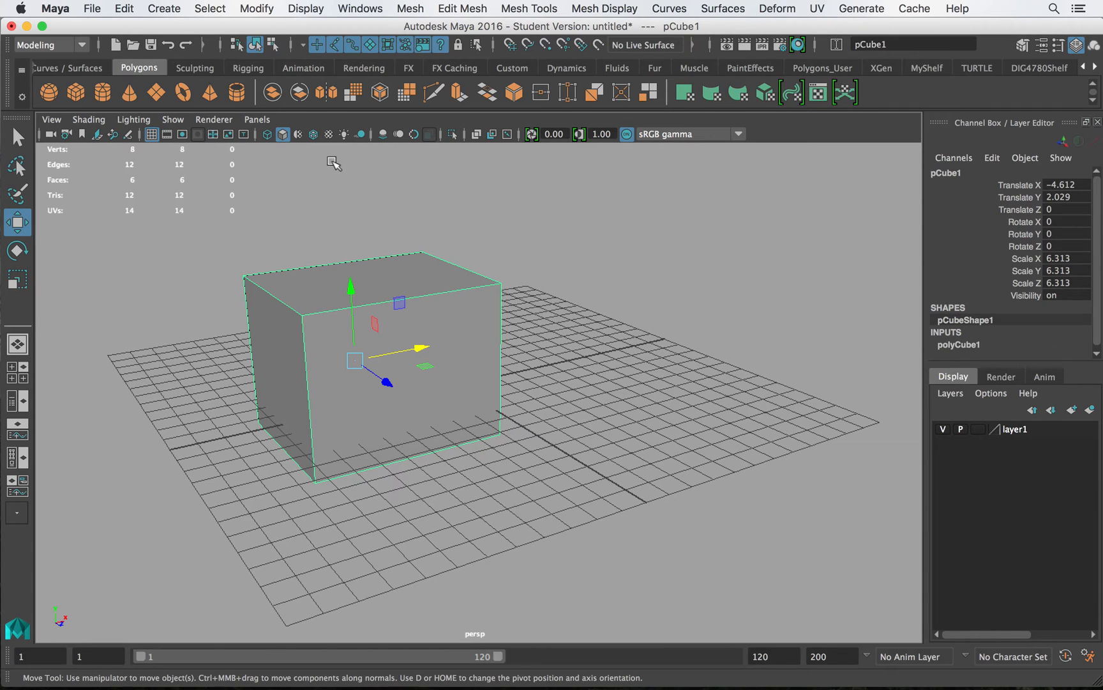
- Turn on wireframe on shaded, deselect the cube, and inspect its edges from several angles
{"action": "left_click", "coordinate": [313, 134]}
{"action": "left_click", "coordinate": [566, 317]}
{"action": "left_click_drag", "start_coordinate": [432, 370], "coordinate": [398, 344], "text": "alt"}
{"action": "middle_click_drag", "start_coordinate": [398, 344], "coordinate": [473, 371], "text": "alt"}
{"action": "right_click_drag", "start_coordinate": [473, 371], "coordinate": [598, 412], "text": "alt"}
{"action": "left_click_drag", "start_coordinate": [490, 389], "coordinate": [677, 400], "text": "alt"}
{"action": "right_click_drag", "start_coordinate": [657, 394], "coordinate": [423, 352], "text": "alt"}
{"action": "left_click_drag", "start_coordinate": [655, 337], "coordinate": [533, 339], "text": "alt"}
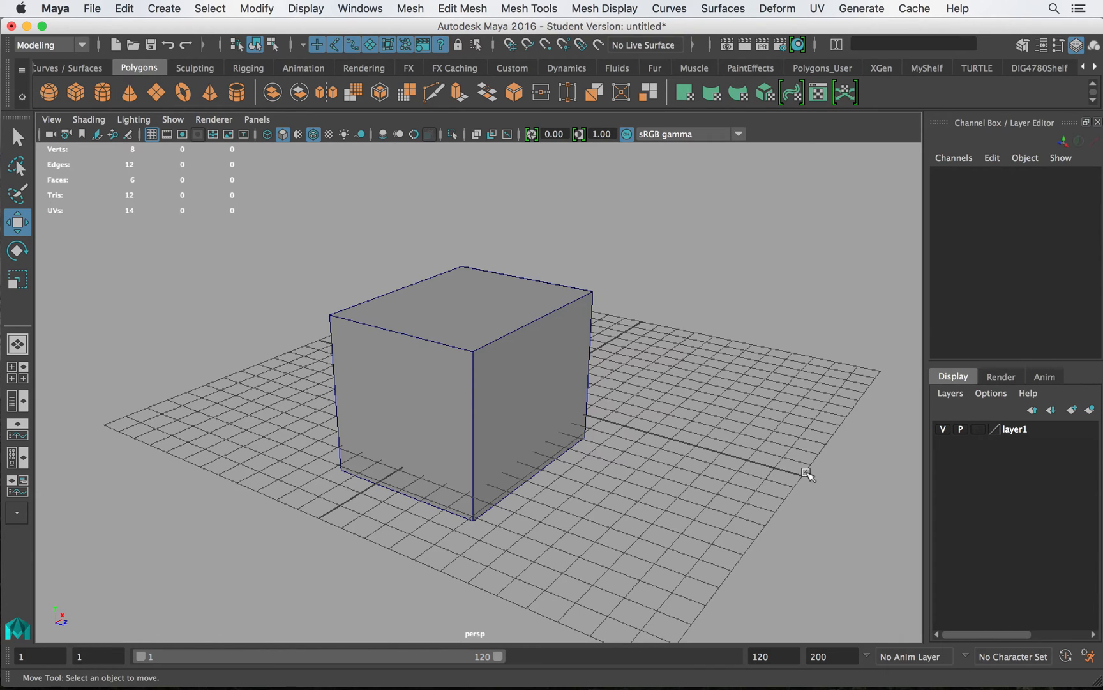
- Show the Time Slider through the UI element settings
{"action": "left_click", "coordinate": [306, 8]}
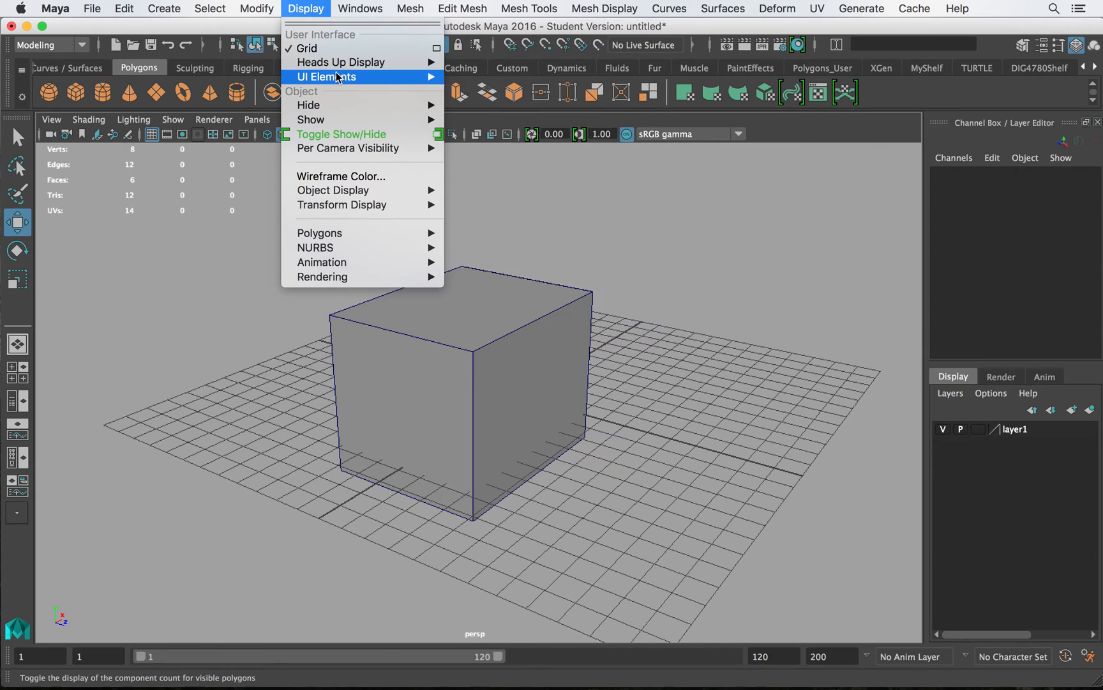
{"action": "mouse_move", "coordinate": [333, 76]}
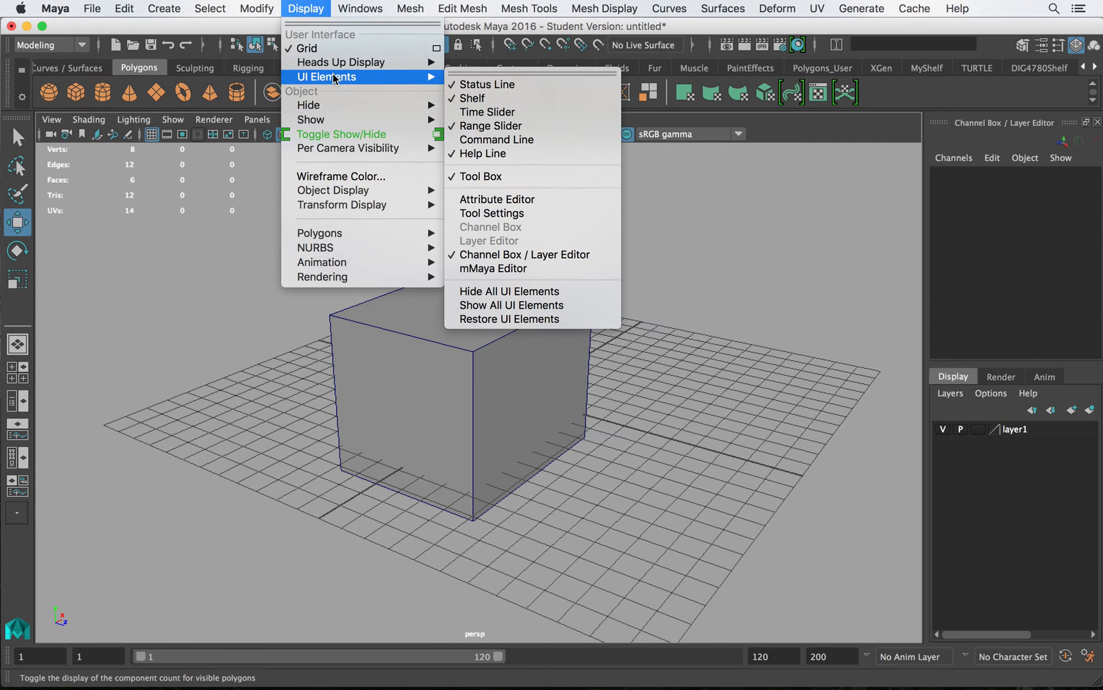
{"action": "left_click", "coordinate": [470, 113]}
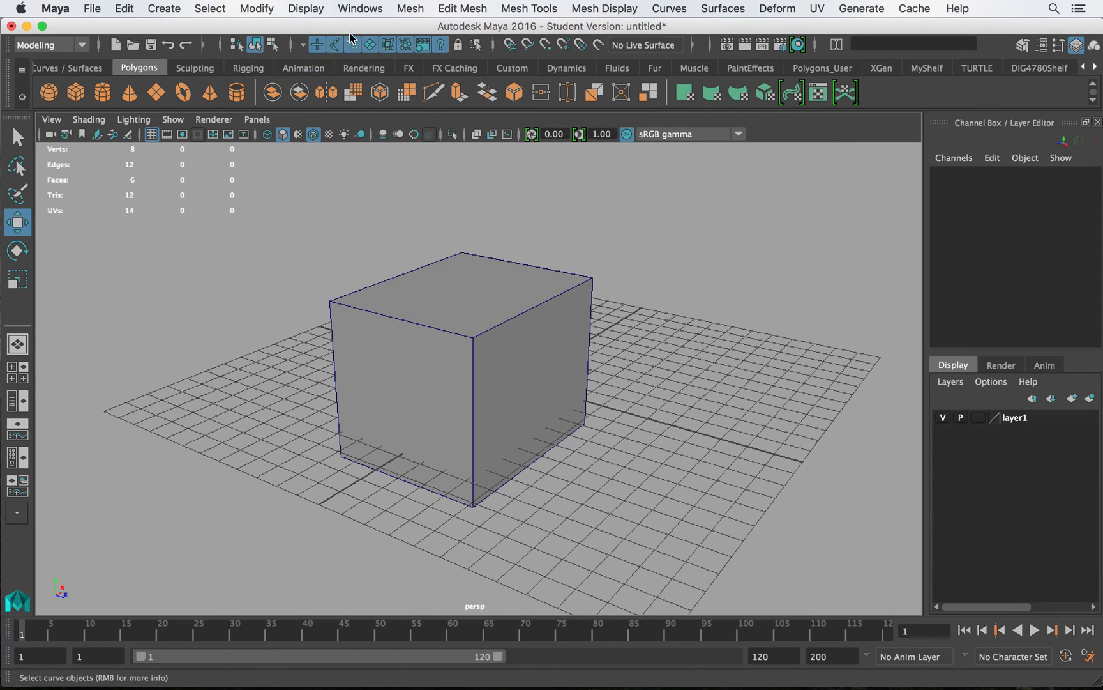
- Hide the Time Slider again through the UI element settings
{"action": "left_click", "coordinate": [306, 8]}
{"action": "left_click", "coordinate": [360, 8]}
{"action": "mouse_move", "coordinate": [305, 8]}
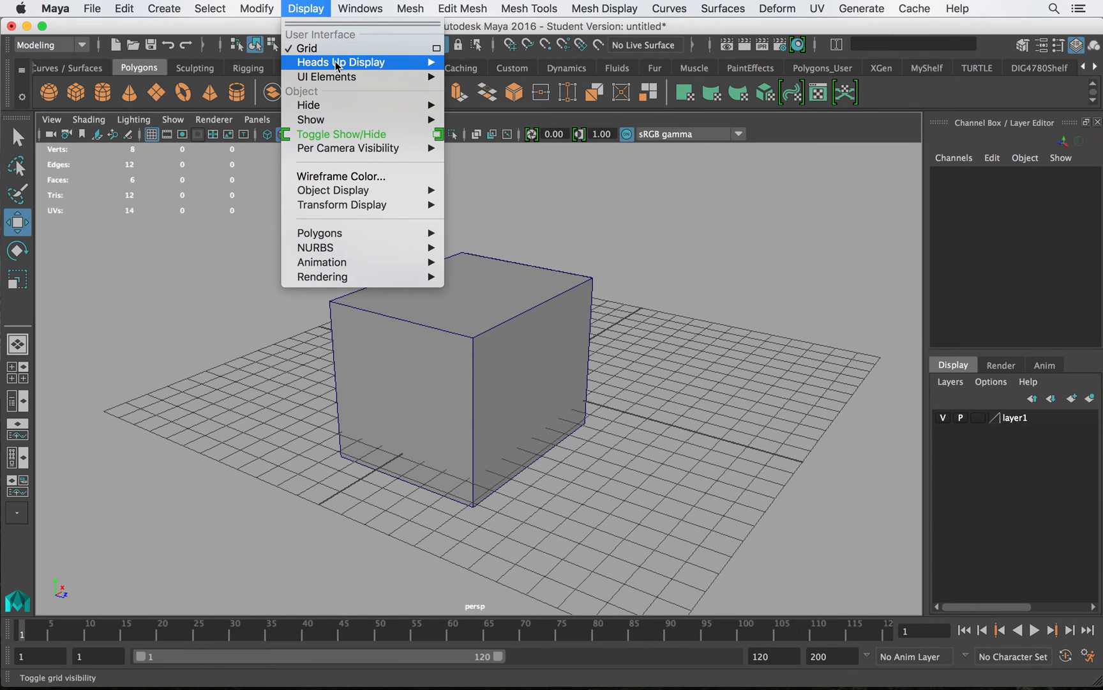
{"action": "mouse_move", "coordinate": [341, 62]}
{"action": "mouse_move", "coordinate": [421, 77]}
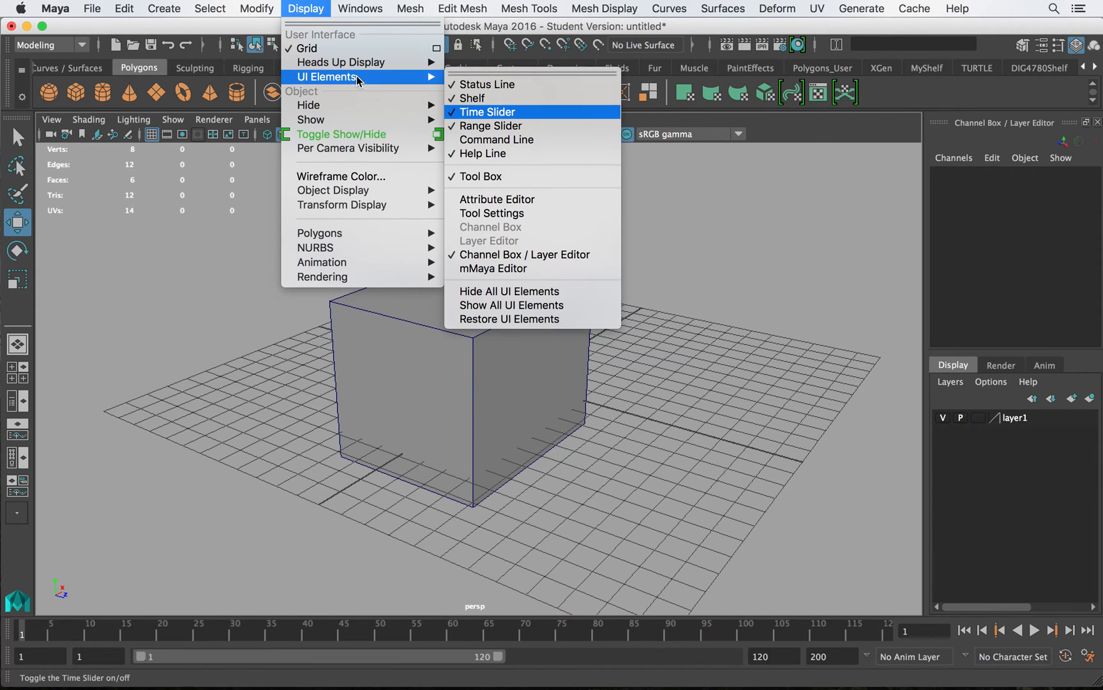
{"action": "left_click", "coordinate": [499, 114]}
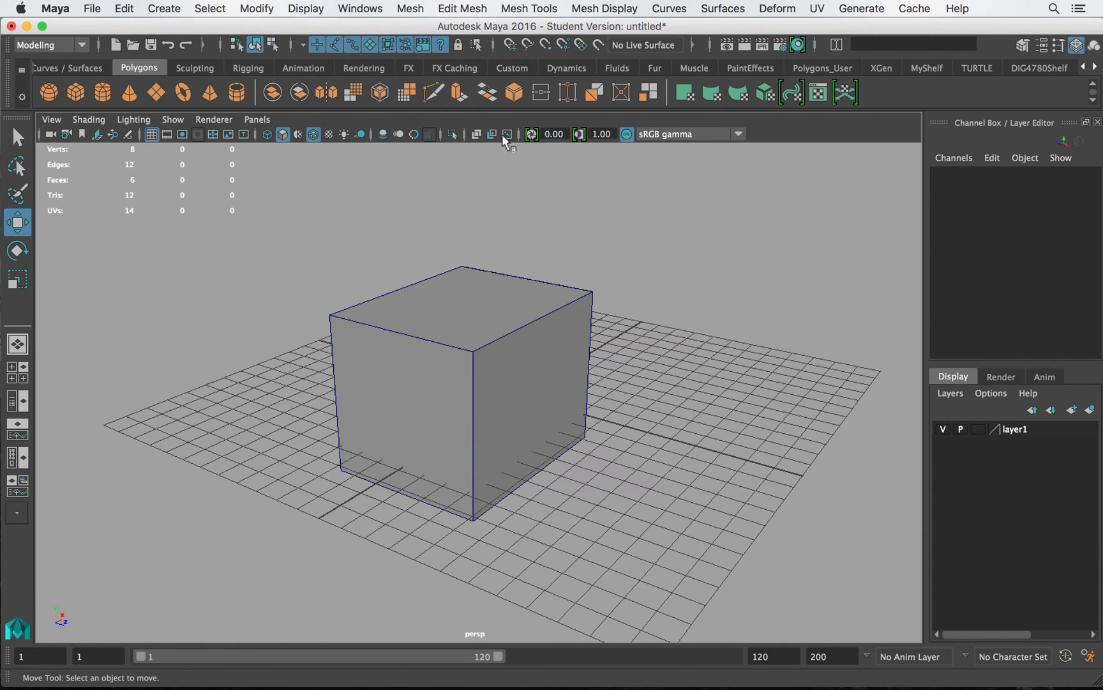
- Add the Attribute Editor alongside the Channel Box / Layer Editor, view it, and return to the Channel Box
{"action": "left_click", "coordinate": [1045, 43]}
{"action": "left_click", "coordinate": [1075, 45]}
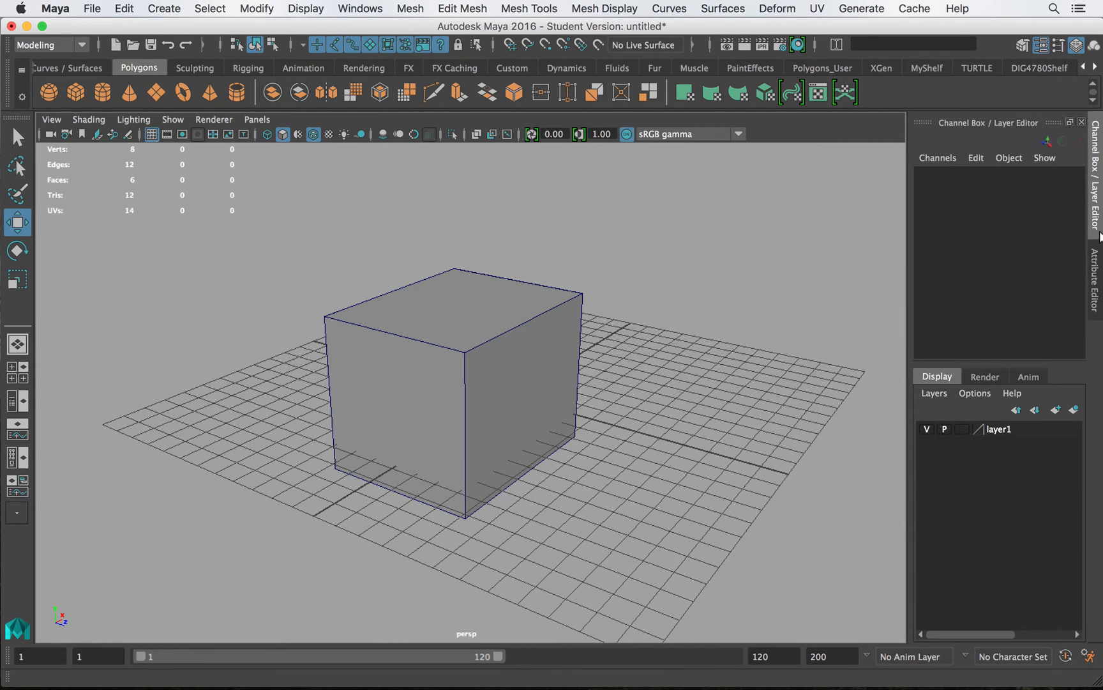
{"action": "left_click", "coordinate": [1097, 275]}
{"action": "left_click", "coordinate": [1091, 169]}
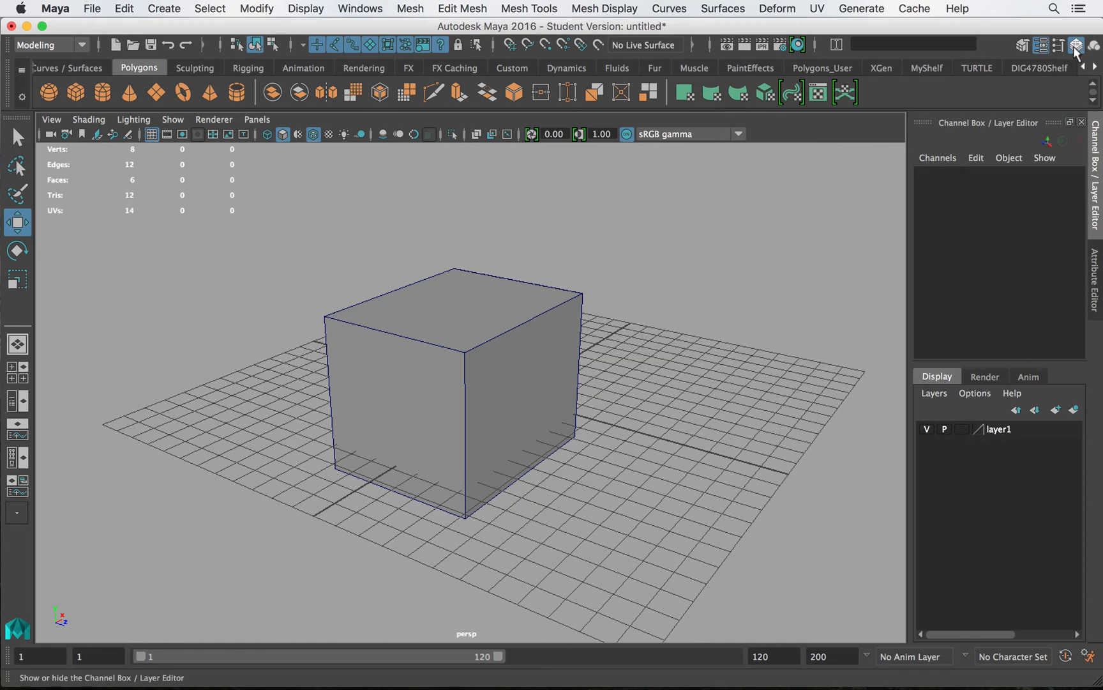
- Switch to the Lesson shelf, review the shelf management options, and delete that shelf
{"action": "left_click", "coordinate": [1093, 67]}
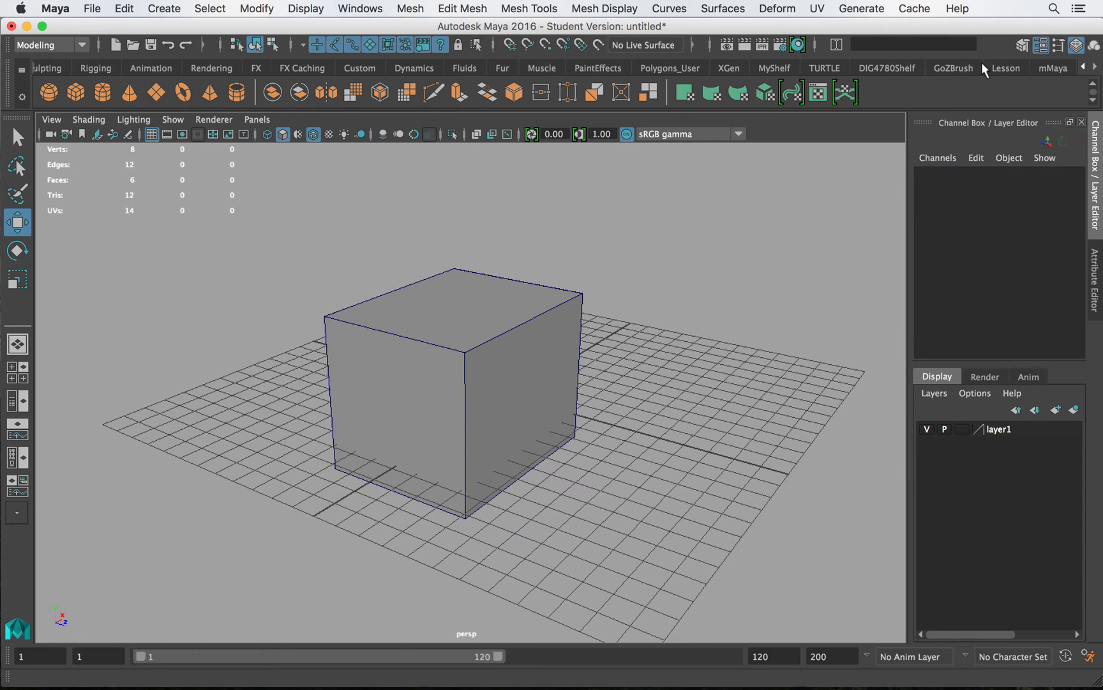
{"action": "left_click", "coordinate": [1000, 70]}
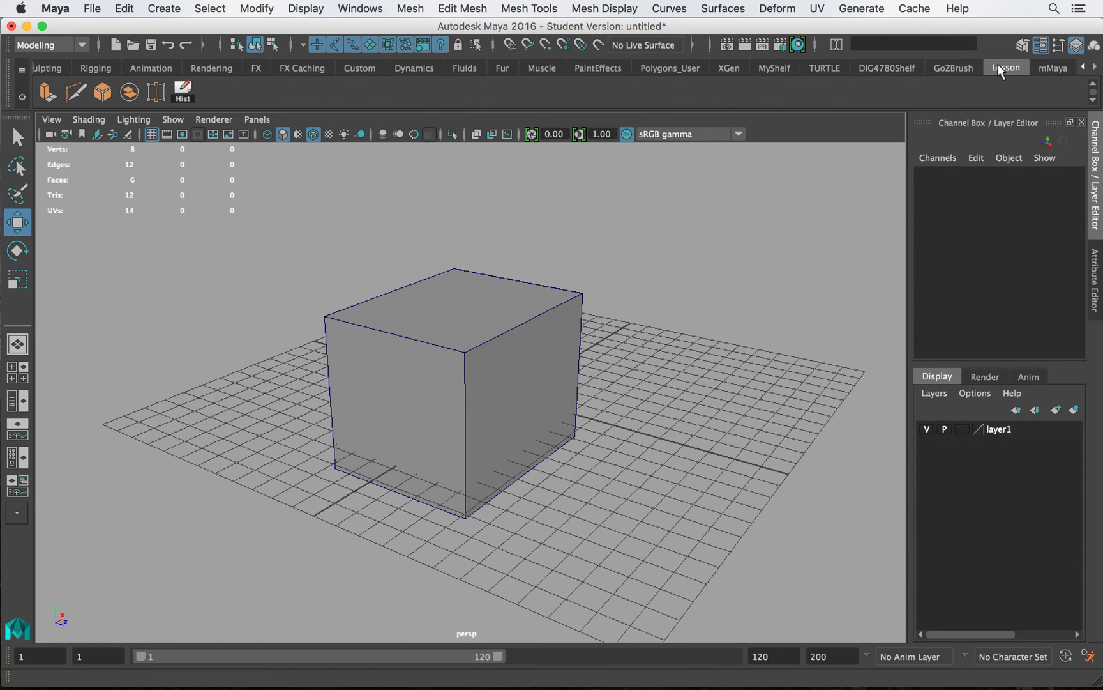
{"action": "left_click", "coordinate": [26, 95]}
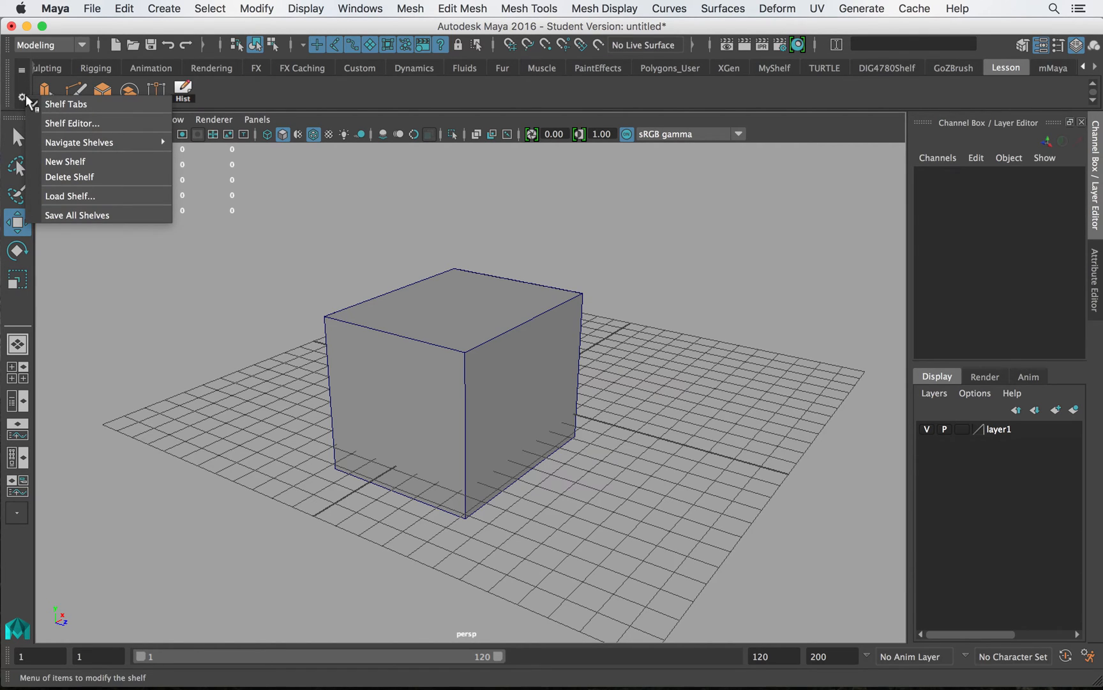
{"action": "left_click", "coordinate": [26, 97]}
{"action": "left_click", "coordinate": [26, 97]}
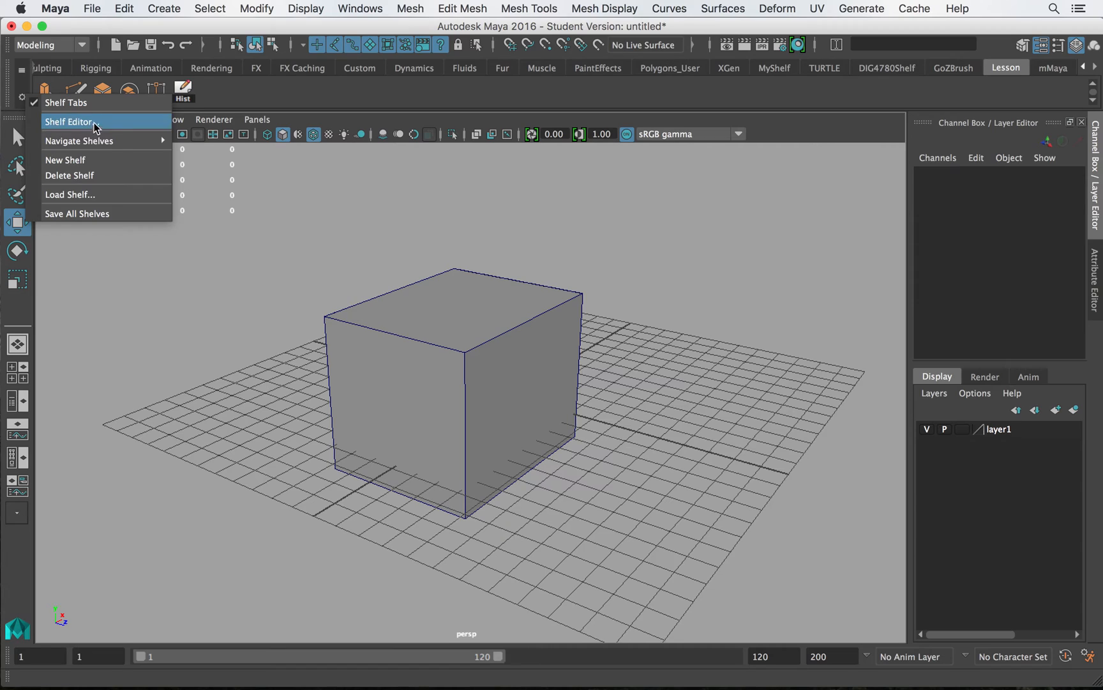
{"action": "mouse_move", "coordinate": [83, 140]}
{"action": "left_click", "coordinate": [22, 97]}
{"action": "left_click", "coordinate": [23, 97]}
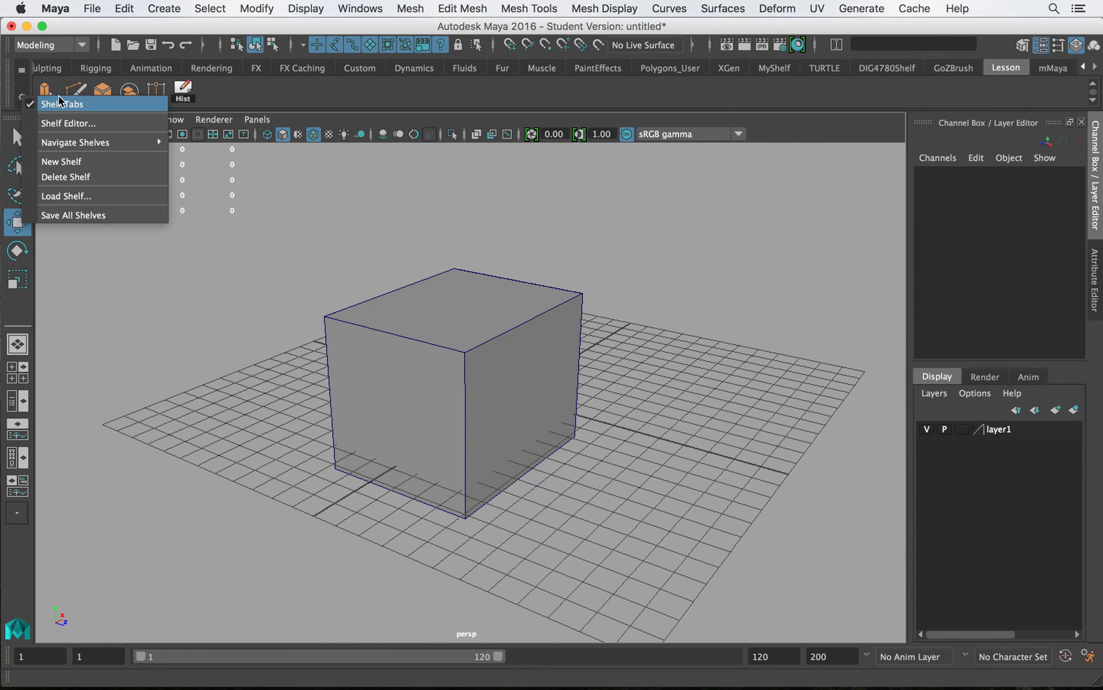
{"action": "left_click", "coordinate": [80, 176]}
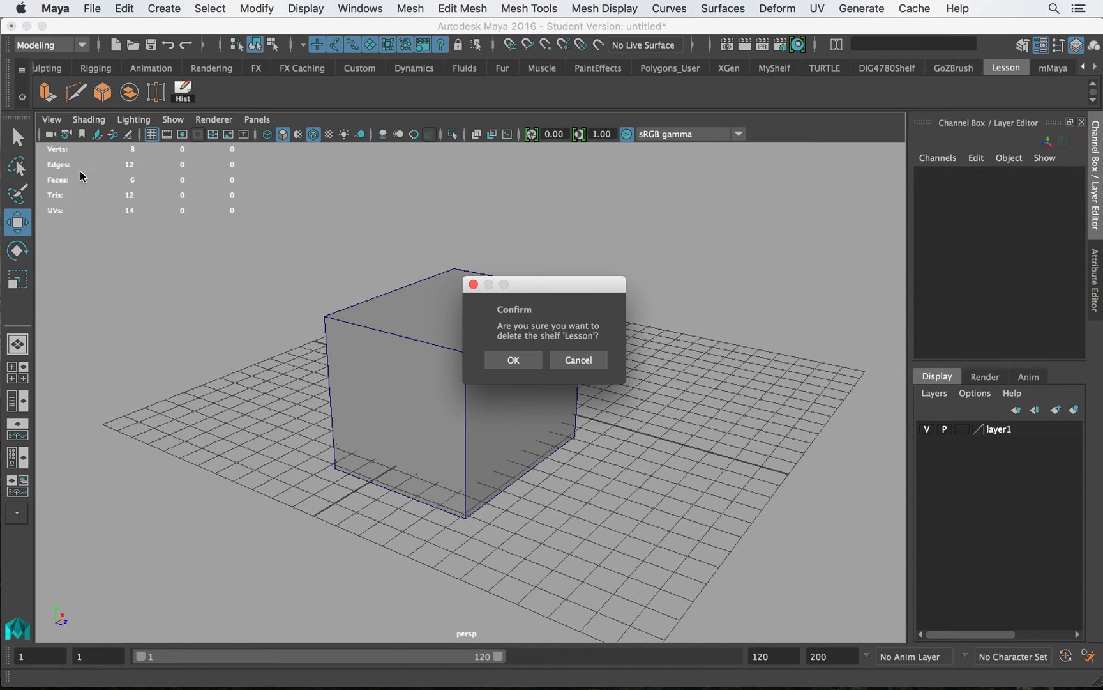
{"action": "left_click", "coordinate": [524, 359]}
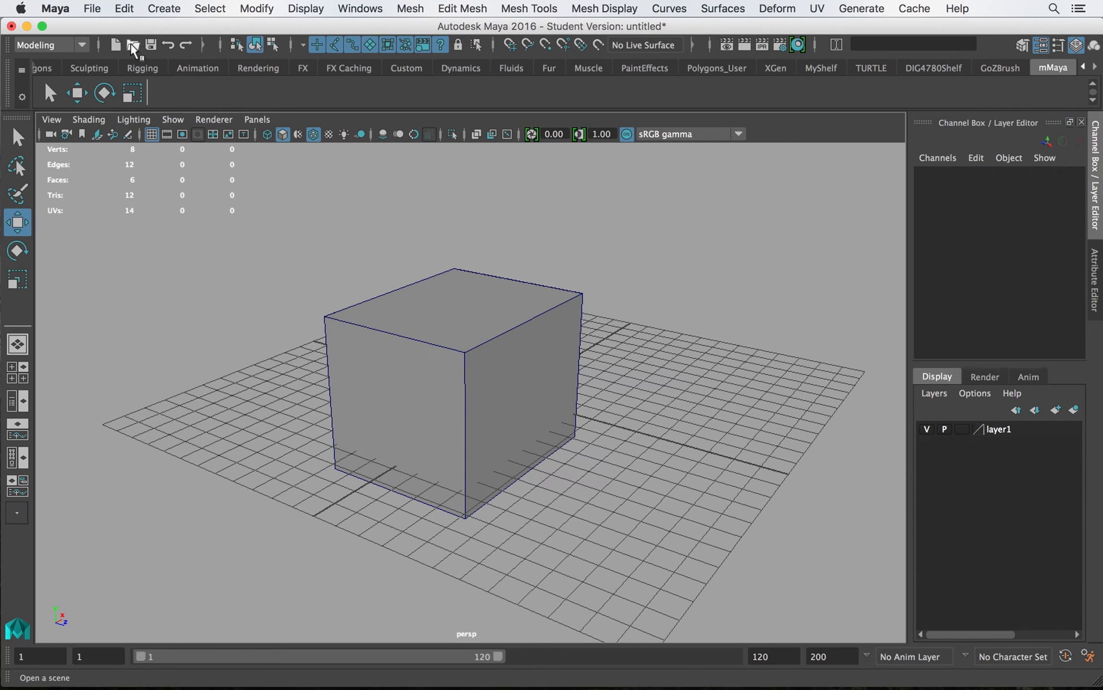
- Create a new shelf named RealTimeModeling, writing the name without any spaces
{"action": "left_click", "coordinate": [22, 97]}
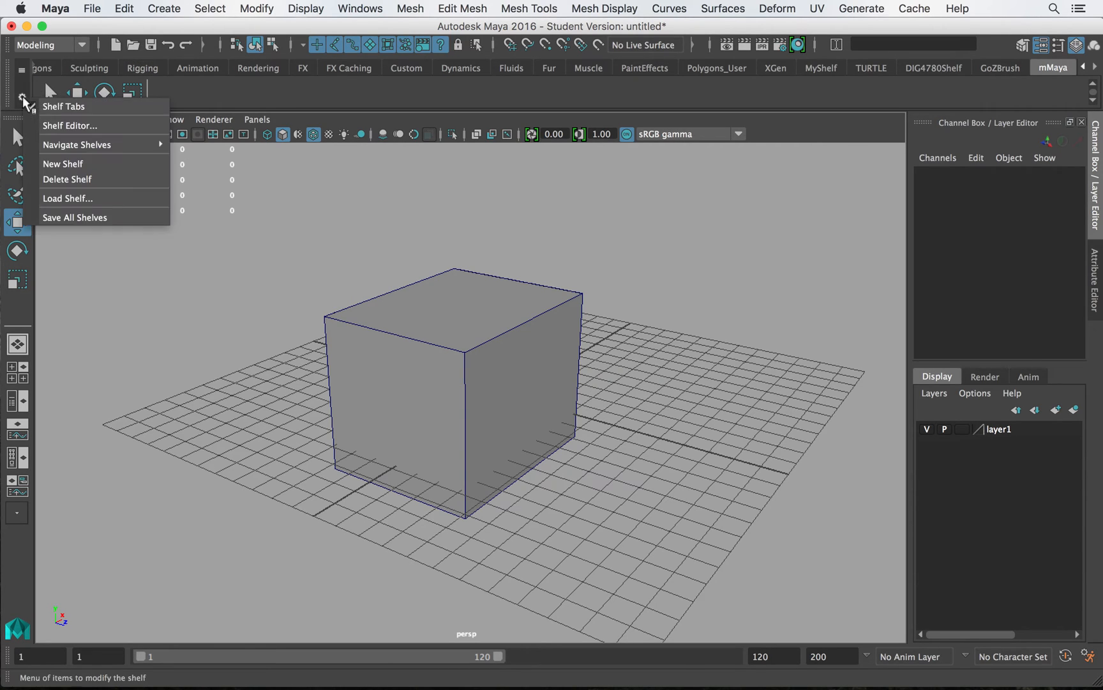
{"action": "left_click", "coordinate": [71, 163]}
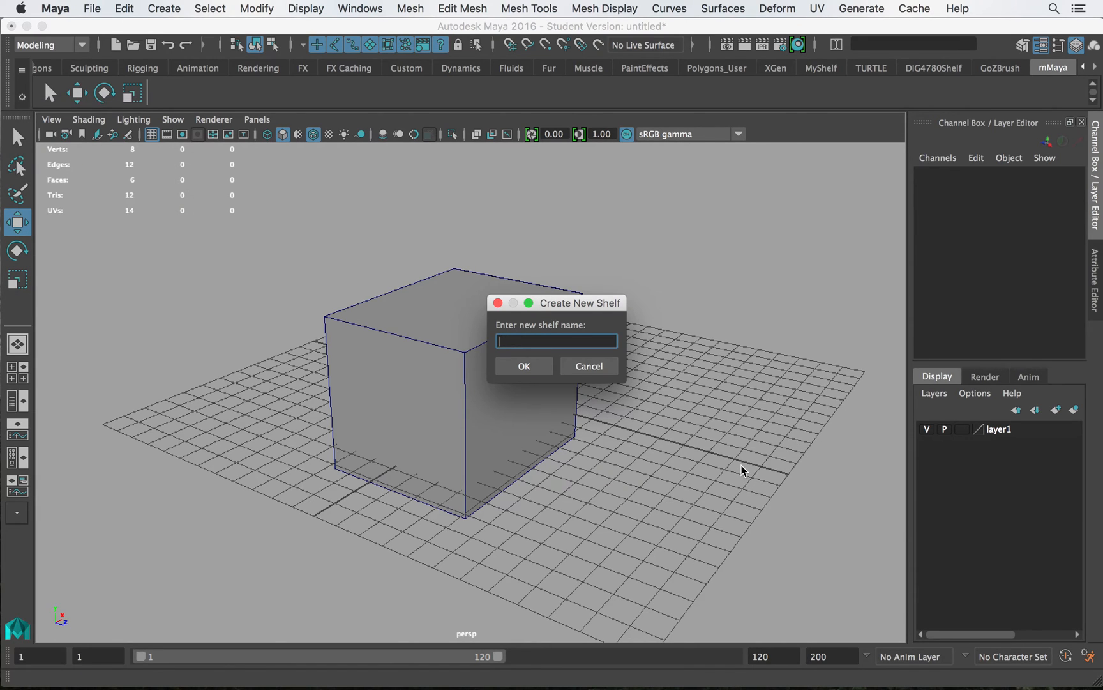
{"action": "type", "text": "RealTime"}
{"action": "left_click_drag", "start_coordinate": [548, 341], "coordinate": [618, 337]}
{"action": "type", "text": "deling"}
{"action": "left_click", "coordinate": [537, 341]}
{"action": "left_click", "coordinate": [525, 366]}
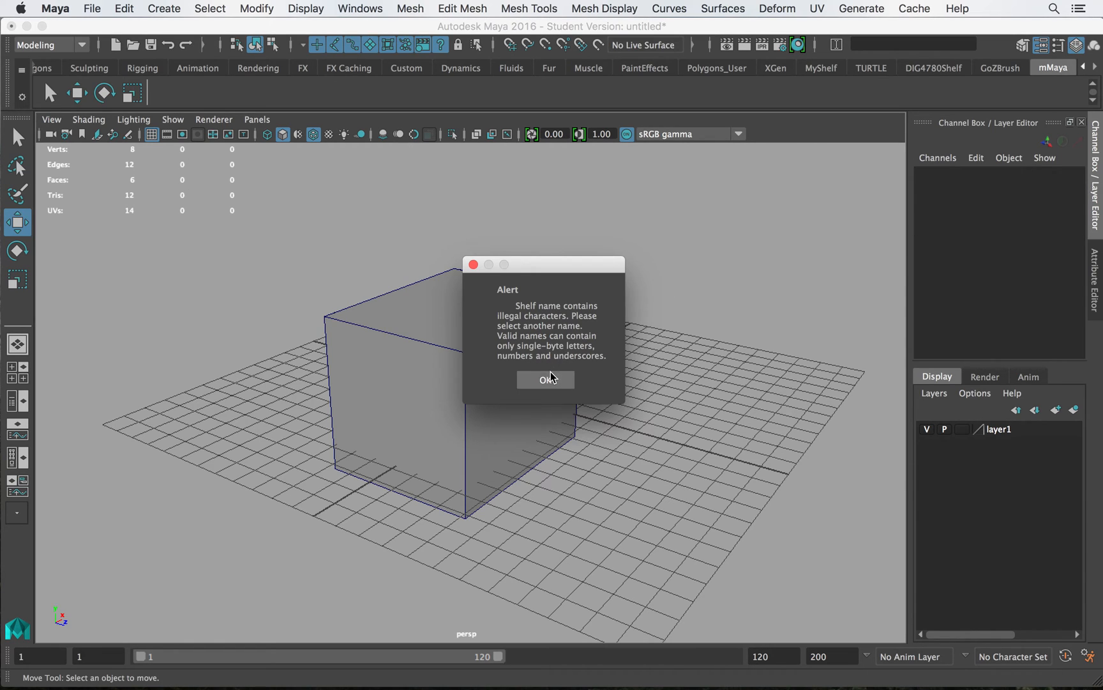
{"action": "left_click", "coordinate": [549, 380]}
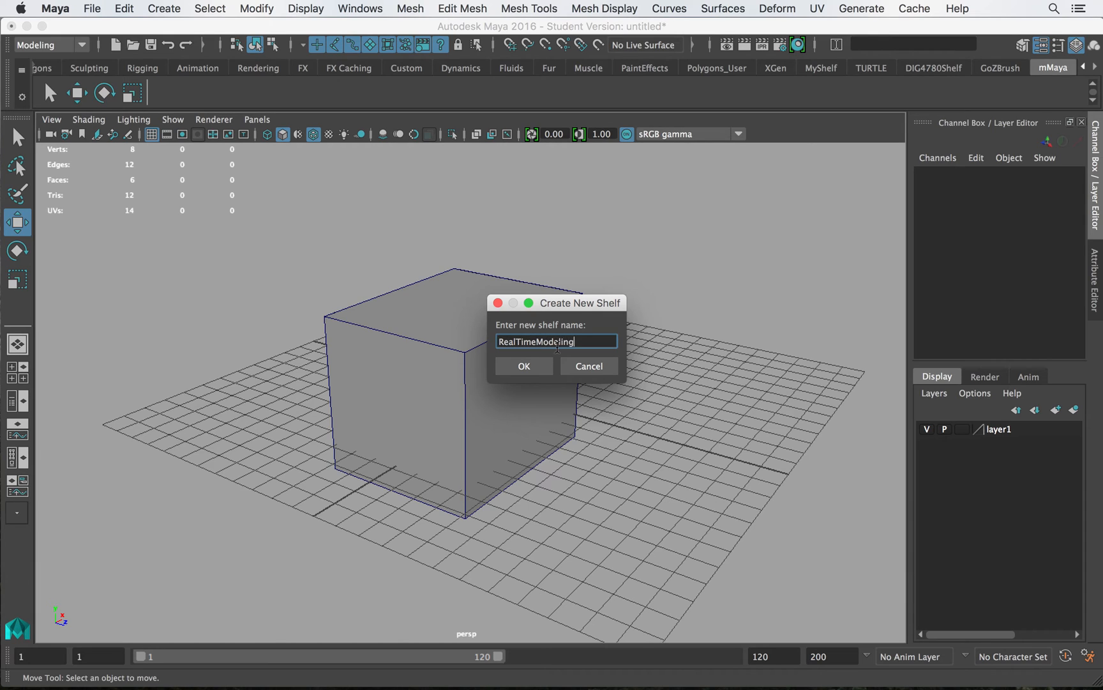
{"action": "type", "text": "RealTimeModeling"}
{"action": "key", "text": "Return"}
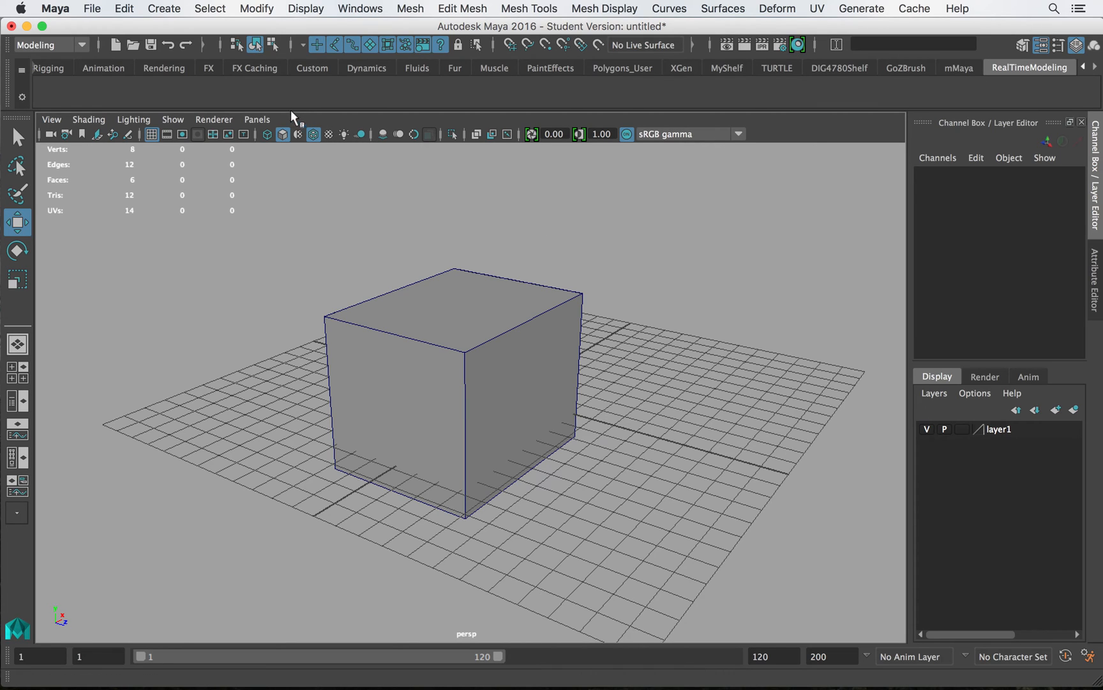
- Look over the polygon primitives, and delete the existing cube from the scene
{"action": "left_click", "coordinate": [175, 9]}
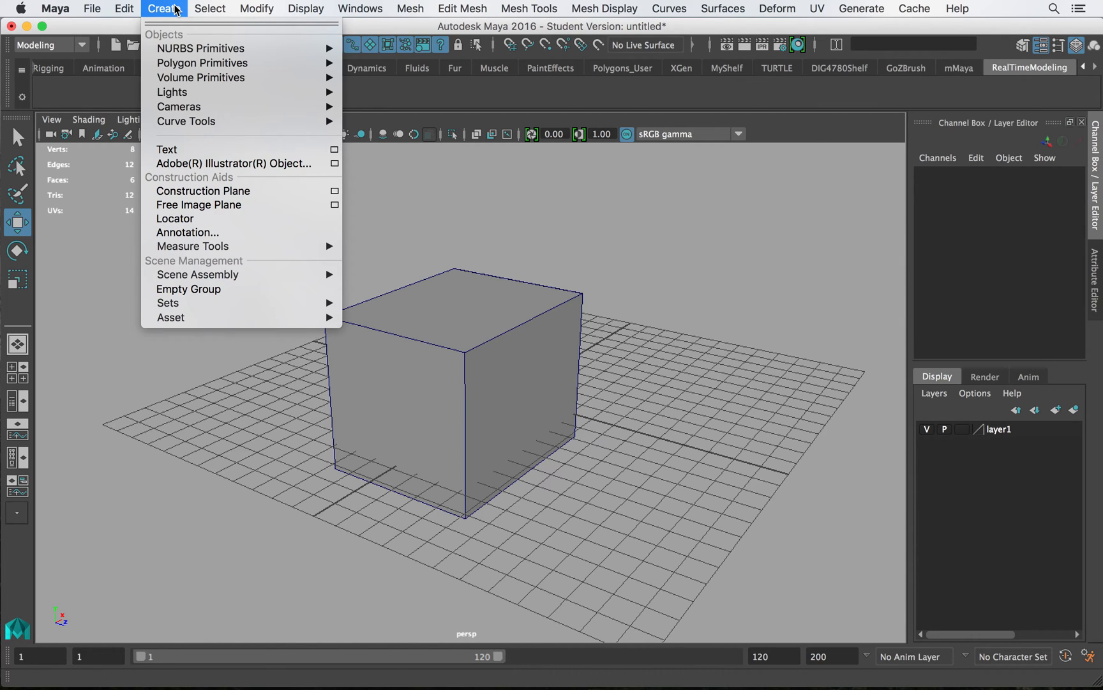
{"action": "mouse_move", "coordinate": [175, 64]}
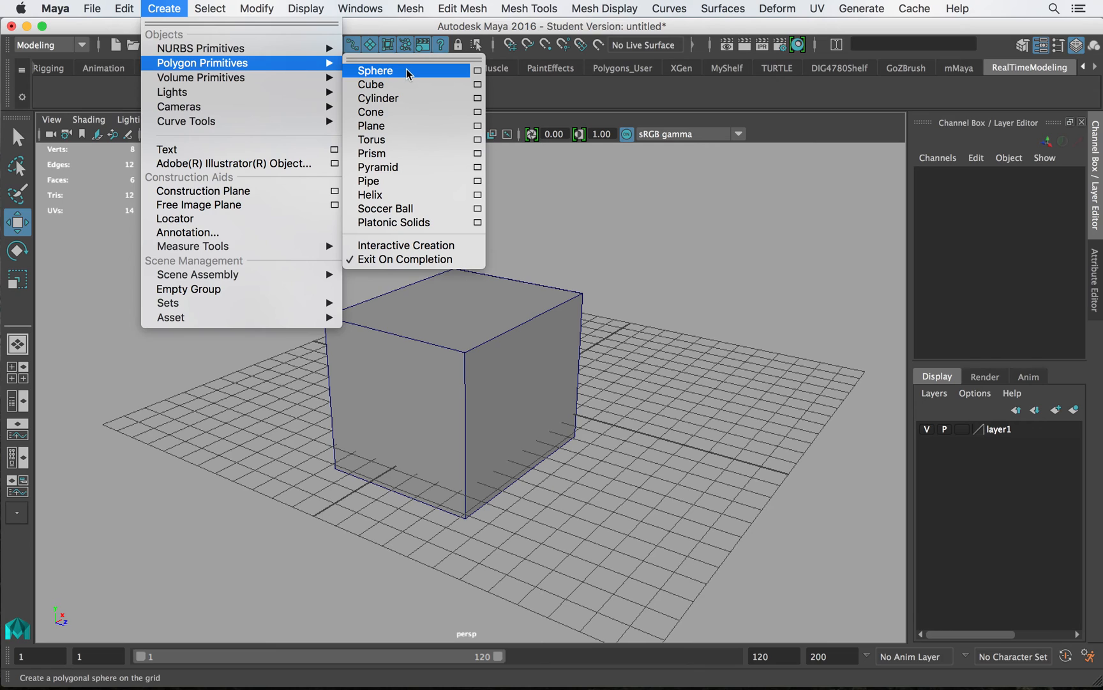
{"action": "left_click", "coordinate": [484, 312]}
{"action": "left_click", "coordinate": [475, 357]}
{"action": "key", "text": "Delete"}
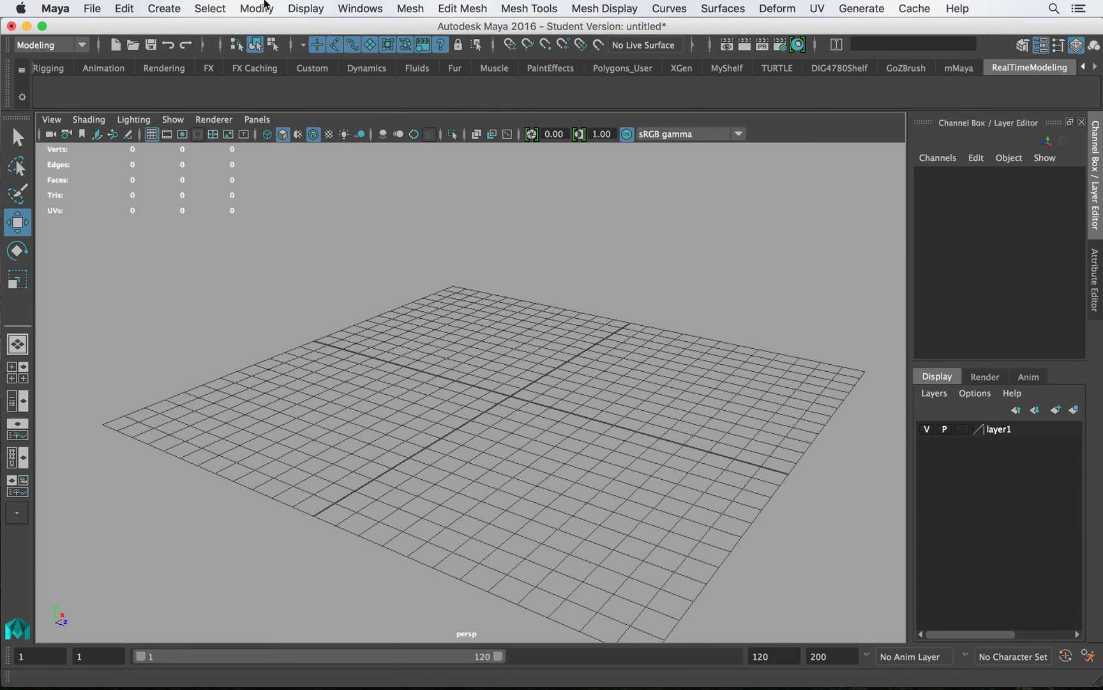
- Create a polygon sphere at the origin, check it in the viewport, and delete it
{"action": "left_click", "coordinate": [167, 9]}
{"action": "mouse_move", "coordinate": [281, 63]}
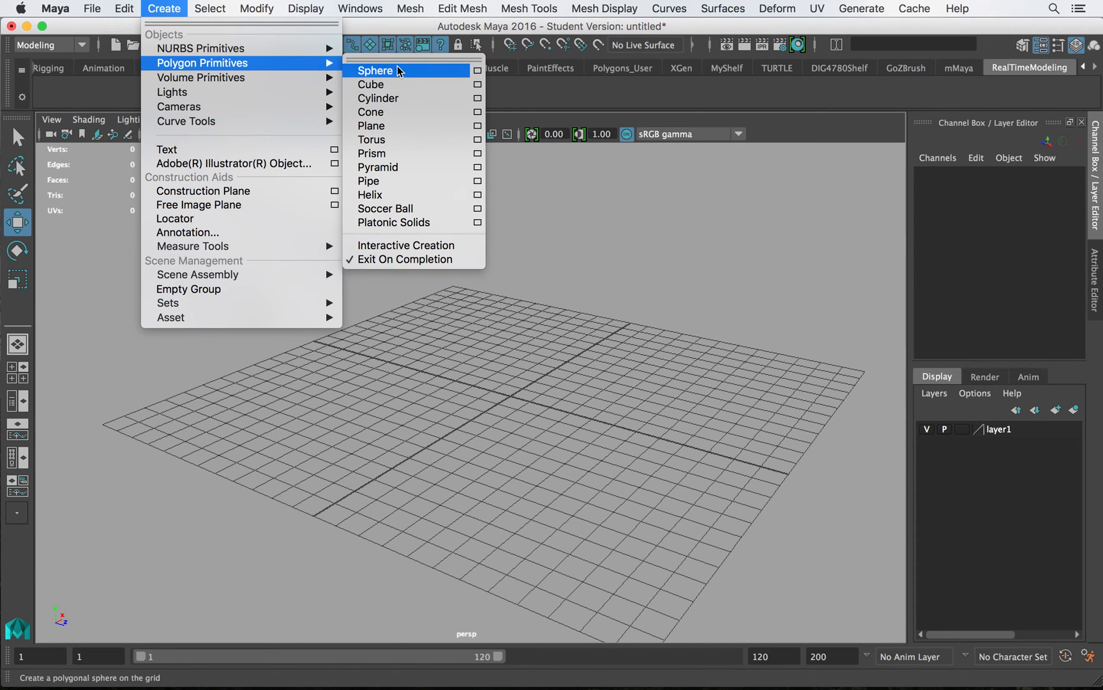
{"action": "left_click", "coordinate": [396, 70]}
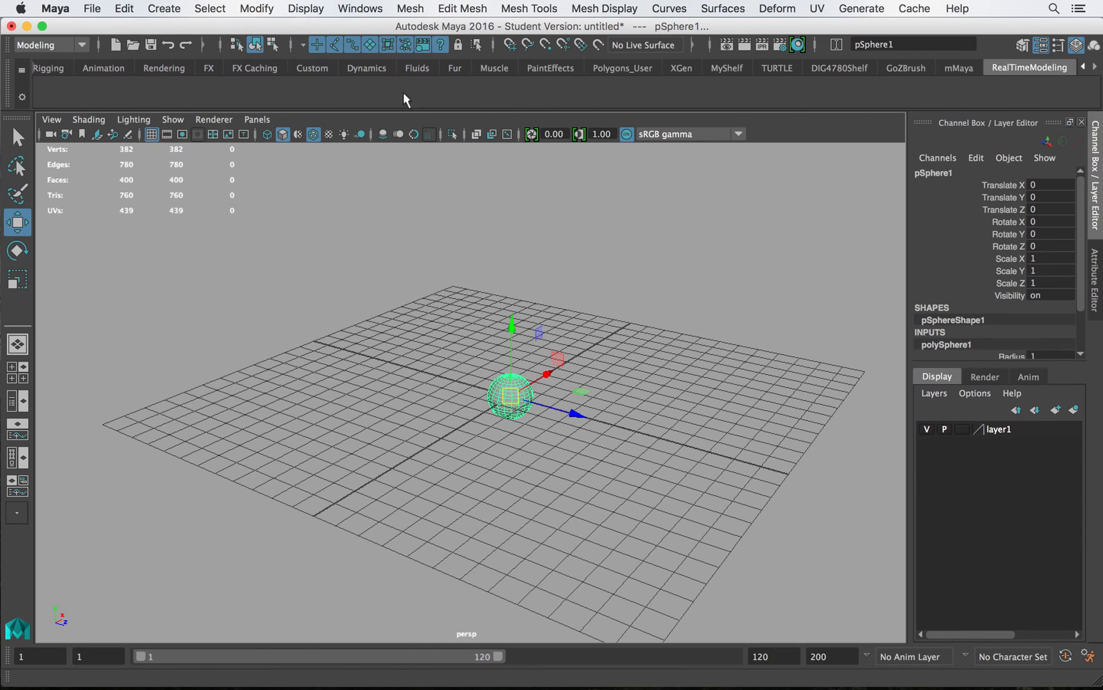
{"action": "left_click", "coordinate": [441, 429]}
{"action": "left_click", "coordinate": [527, 400]}
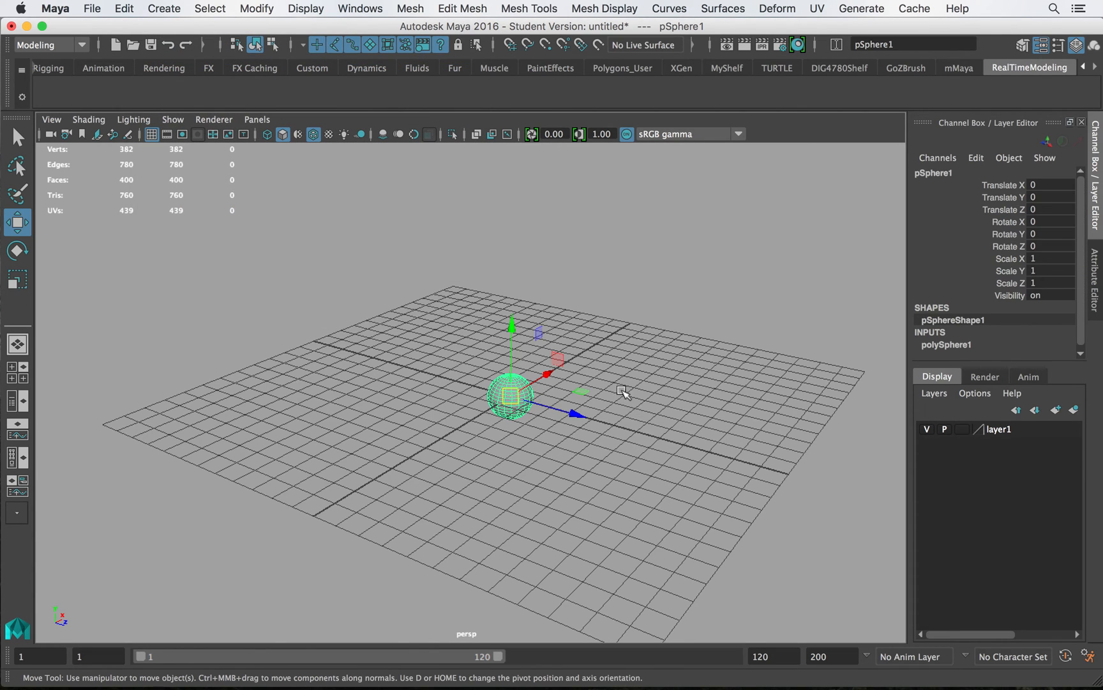
{"action": "key", "text": "Delete"}
{"action": "left_click", "coordinate": [172, 7]}
{"action": "left_click", "coordinate": [179, 5]}
{"action": "left_click", "coordinate": [180, 5]}
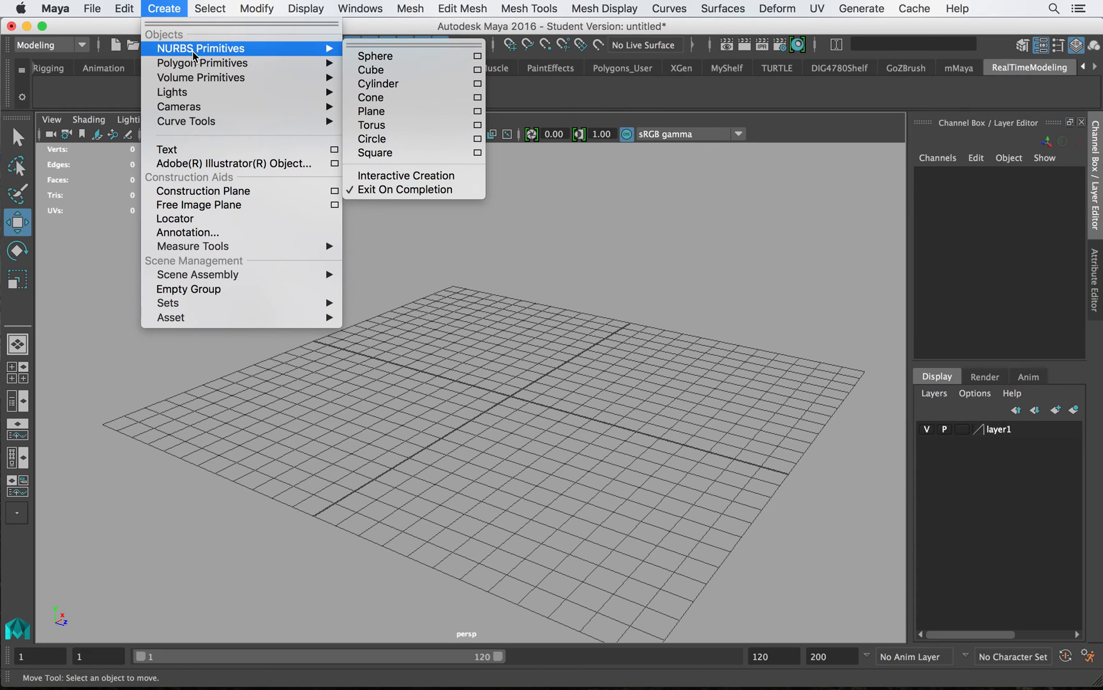
{"action": "mouse_move", "coordinate": [322, 63]}
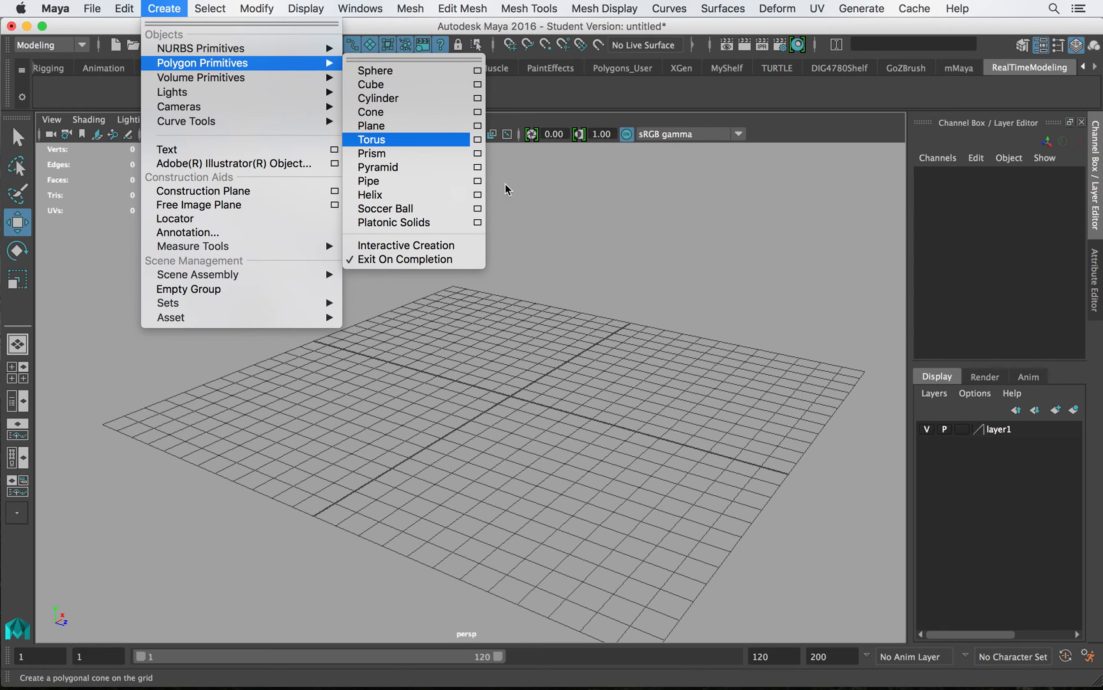
{"action": "left_click", "coordinate": [559, 310]}
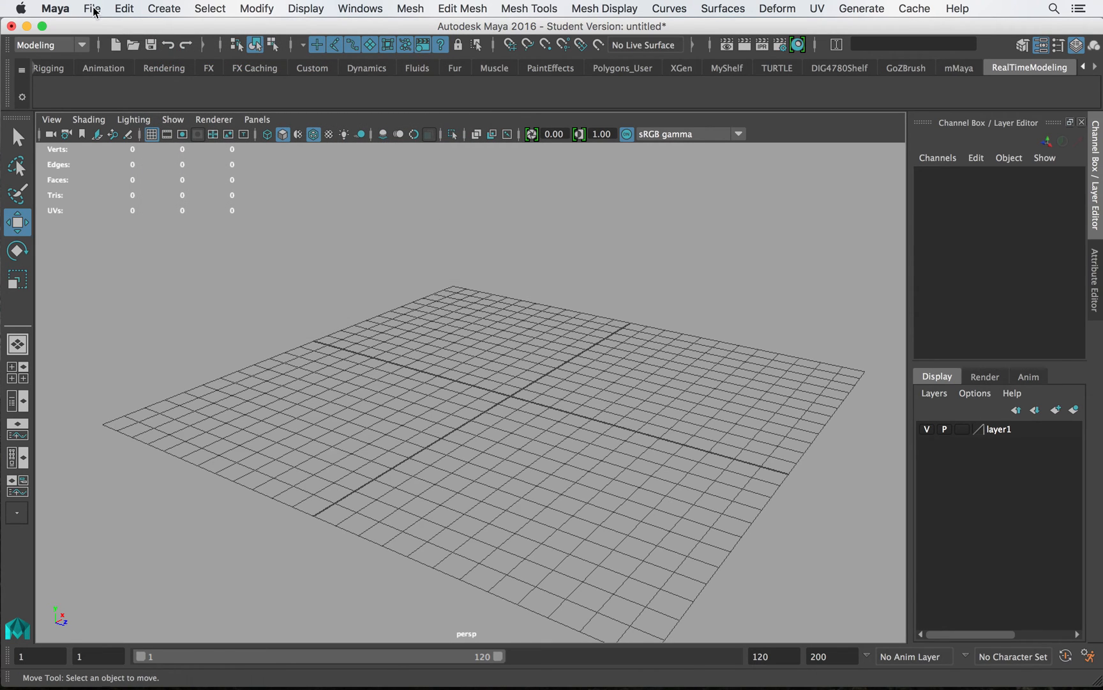
- Create a polygon sphere at the origin and delete it, doing this twice in a row
{"action": "left_click", "coordinate": [208, 8]}
{"action": "left_click", "coordinate": [164, 8]}
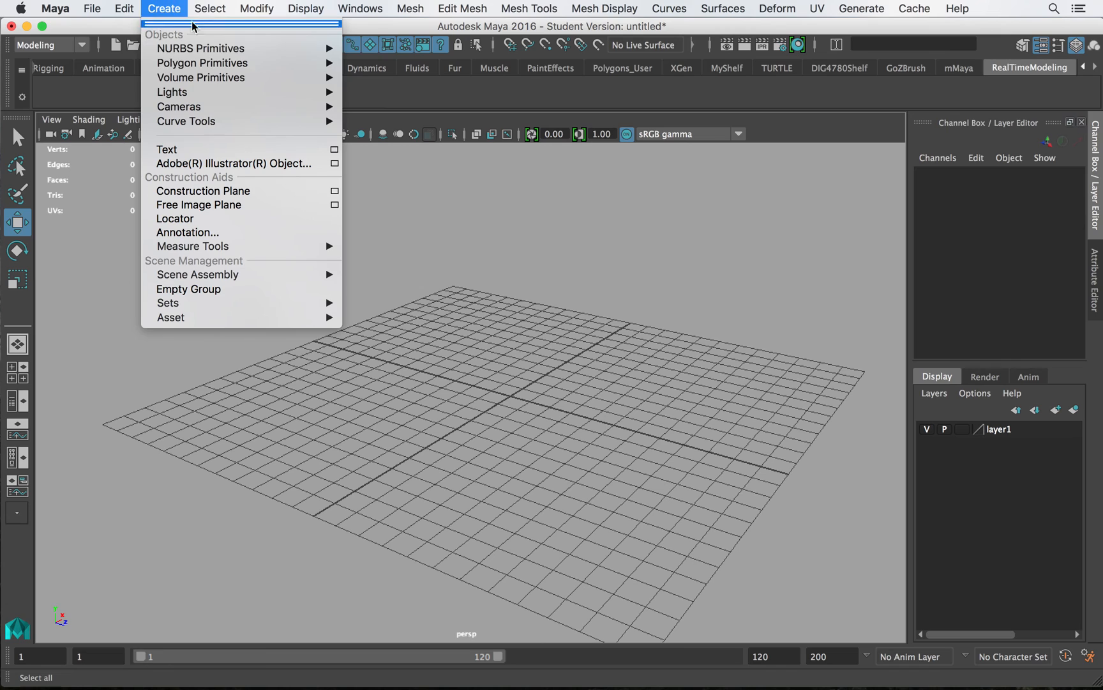
{"action": "mouse_move", "coordinate": [233, 62]}
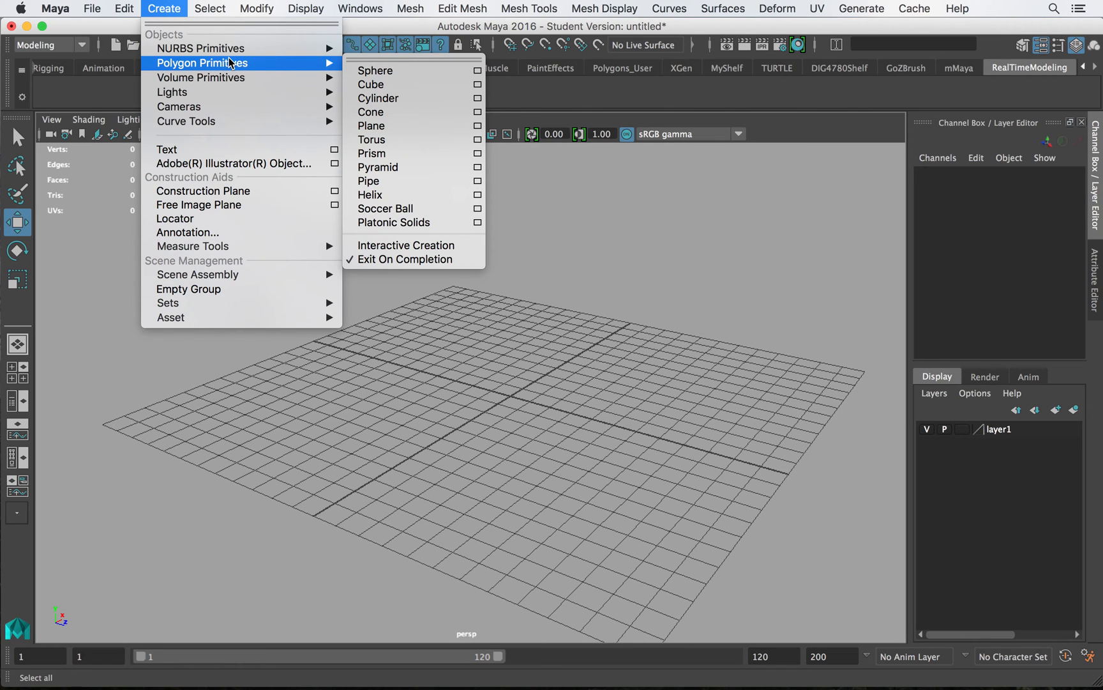
{"action": "left_click", "coordinate": [366, 71]}
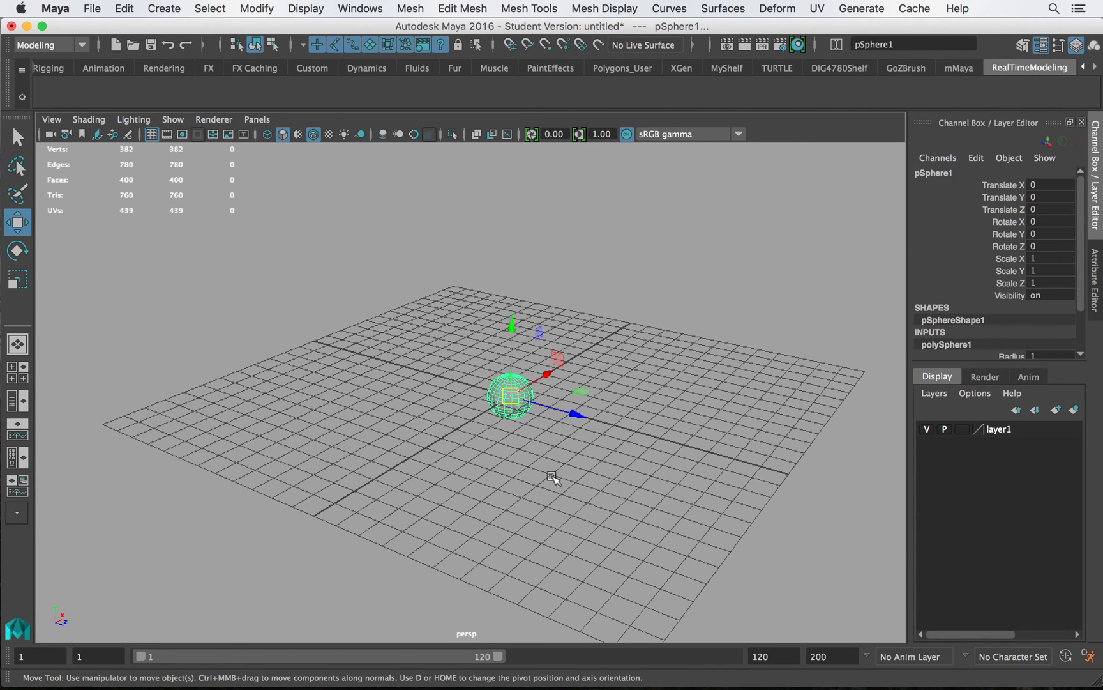
{"action": "key", "text": "Delete"}
{"action": "left_click", "coordinate": [230, 5]}
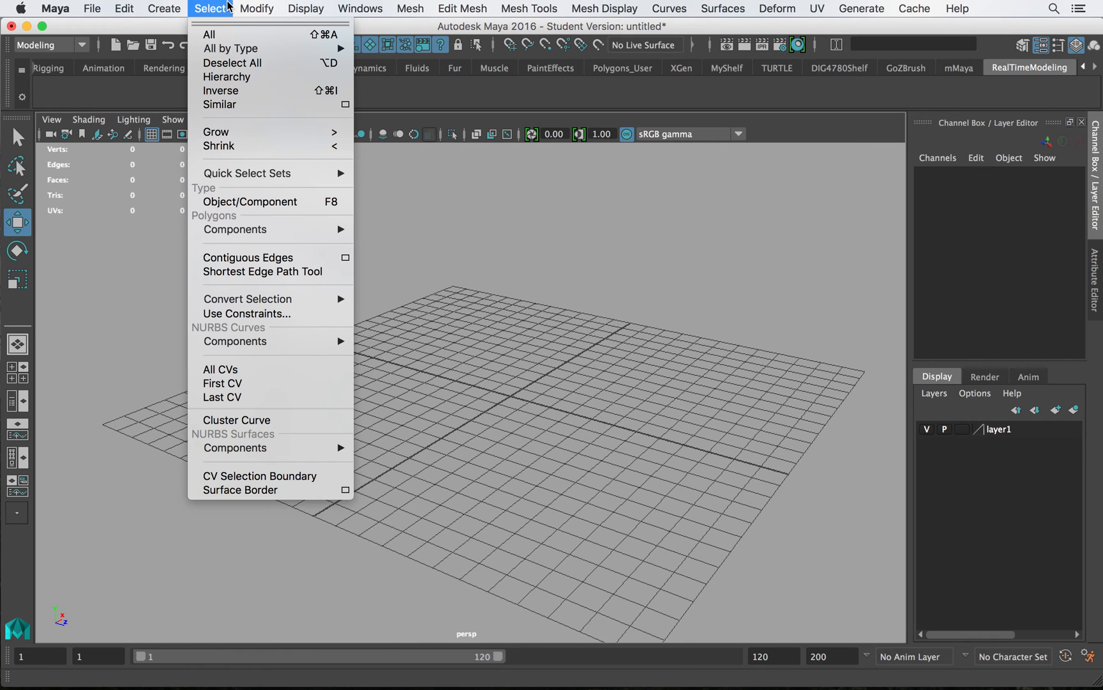
{"action": "left_click", "coordinate": [182, 9]}
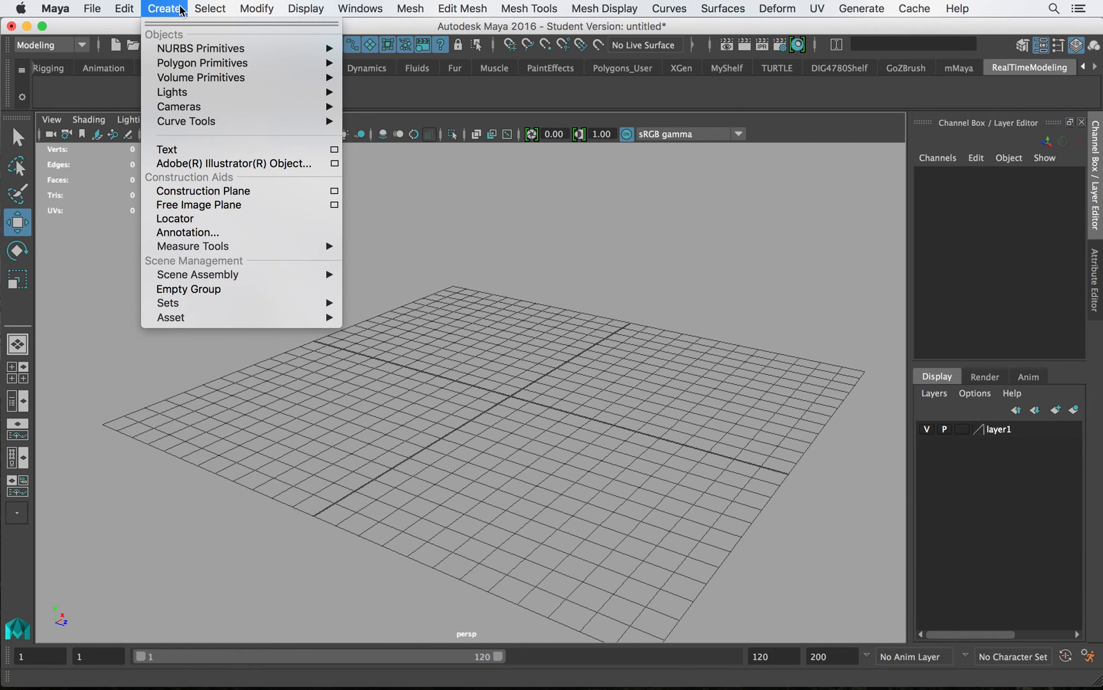
{"action": "mouse_move", "coordinate": [329, 63]}
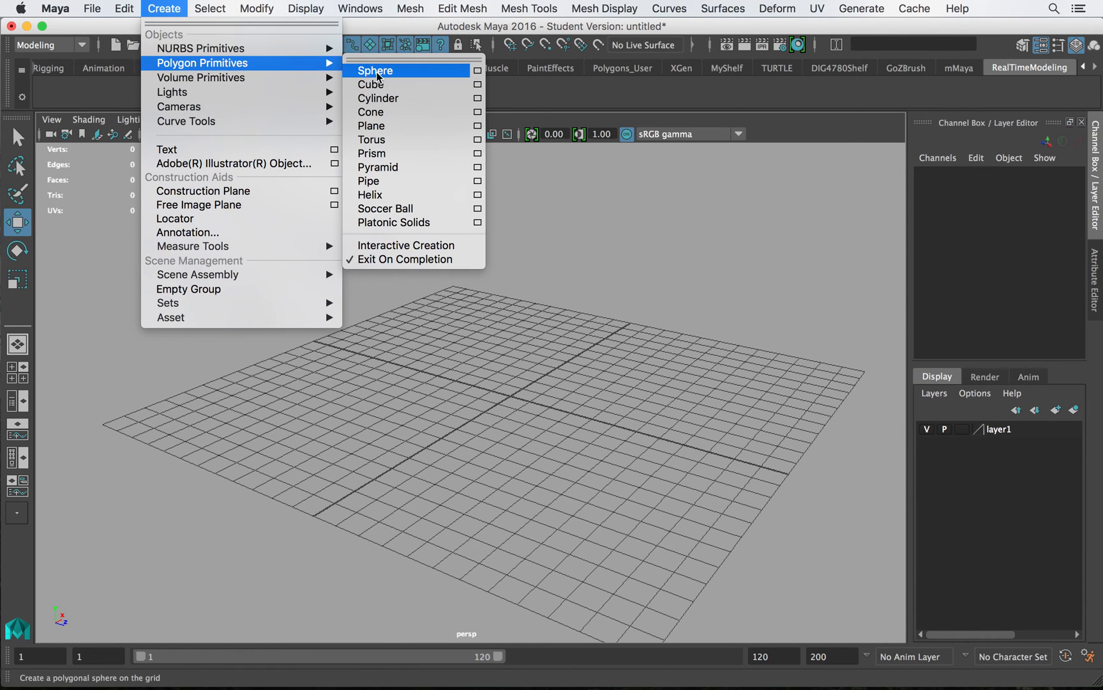
{"action": "left_click", "coordinate": [374, 70]}
{"action": "key", "text": "Delete"}
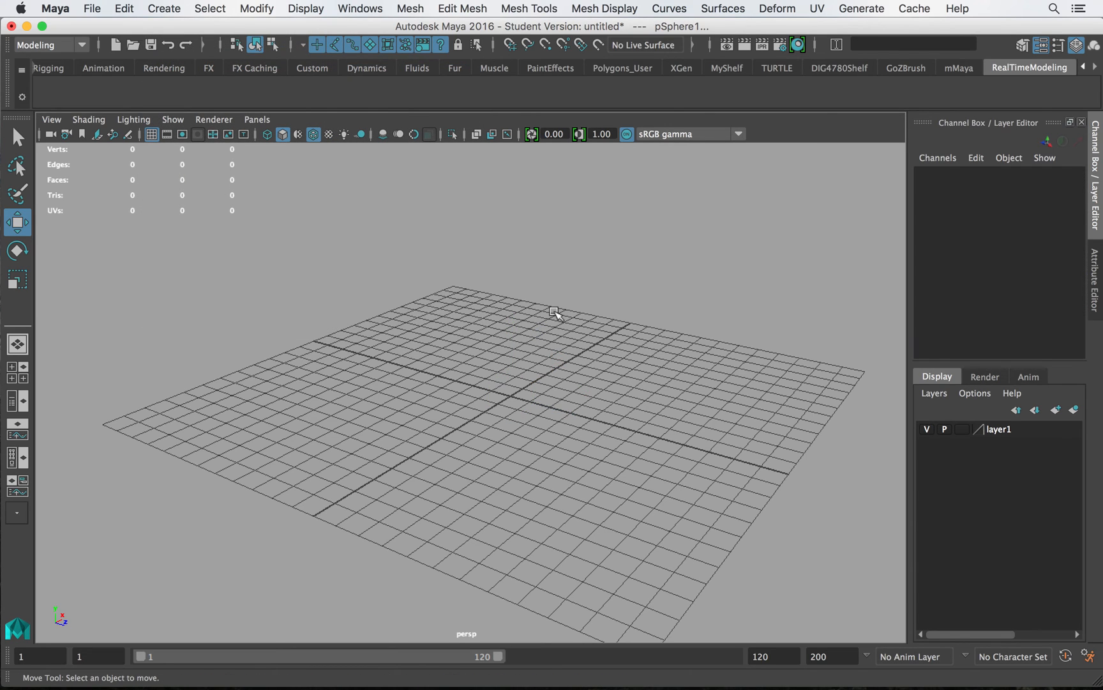
- Create another polygon sphere at the origin, reselect it in the viewport, and delete it
{"action": "left_click", "coordinate": [213, 8]}
{"action": "mouse_move", "coordinate": [167, 10]}
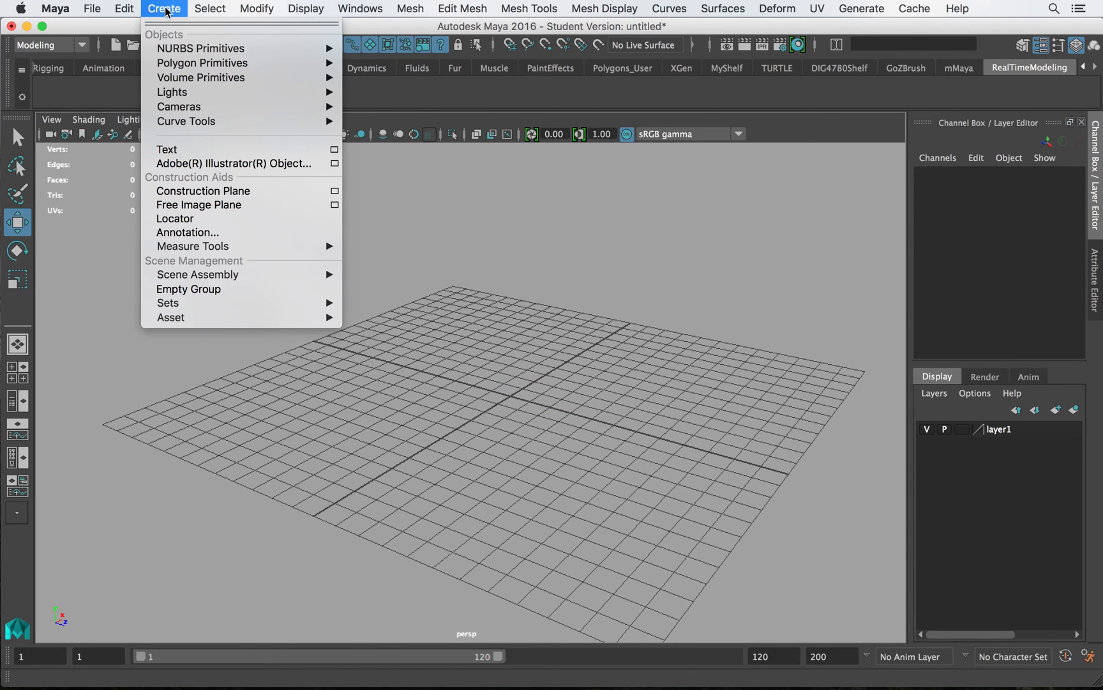
{"action": "mouse_move", "coordinate": [242, 63]}
{"action": "left_click", "coordinate": [386, 73]}
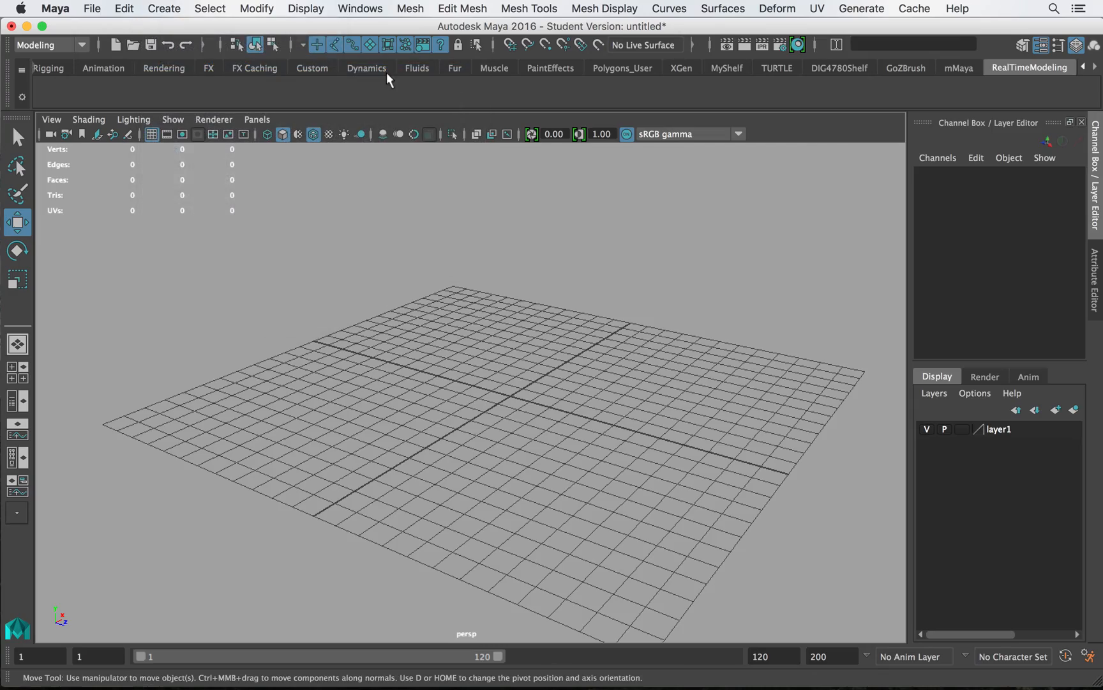
{"action": "left_click", "coordinate": [463, 400]}
{"action": "left_click_drag", "start_coordinate": [649, 394], "coordinate": [508, 408], "text": "alt"}
{"action": "left_click", "coordinate": [505, 412]}
{"action": "key", "text": "Delete"}
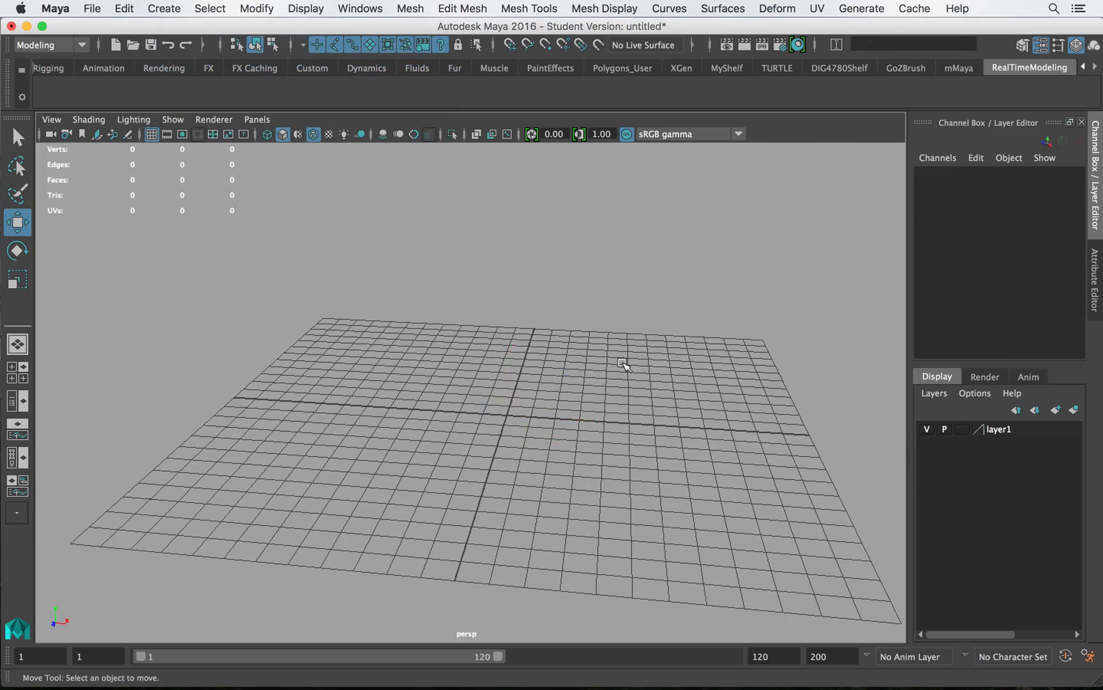
- Create a polygon sphere on the grid and undo its creation, repeating the operation a second time
{"action": "left_click", "coordinate": [259, 8]}
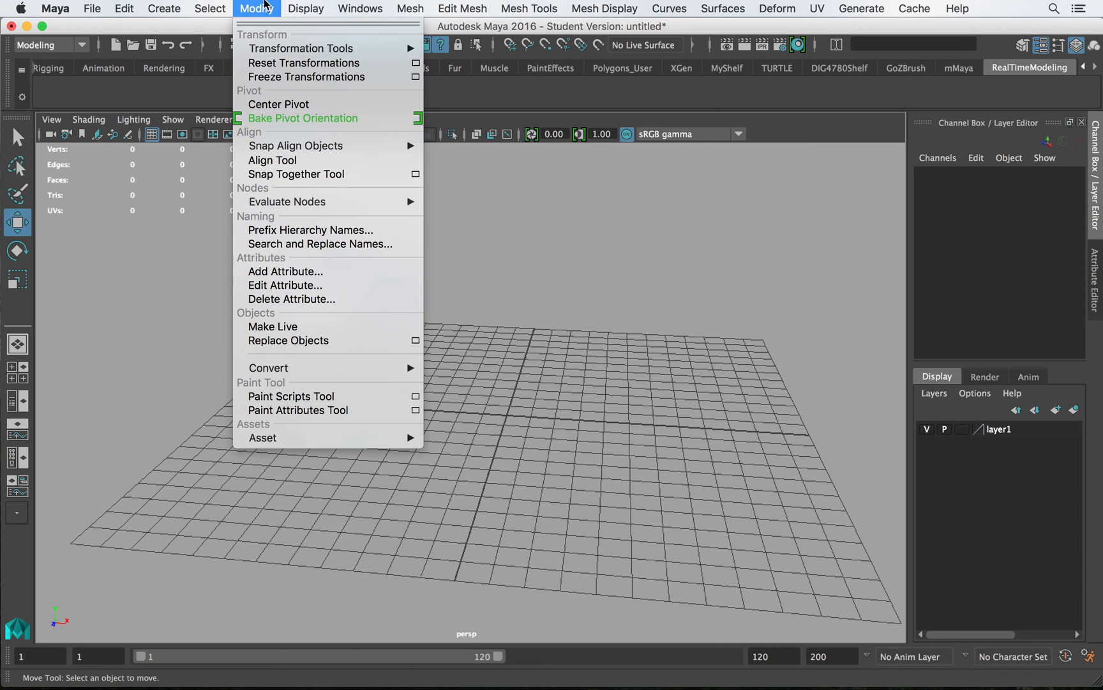
{"action": "mouse_move", "coordinate": [210, 9]}
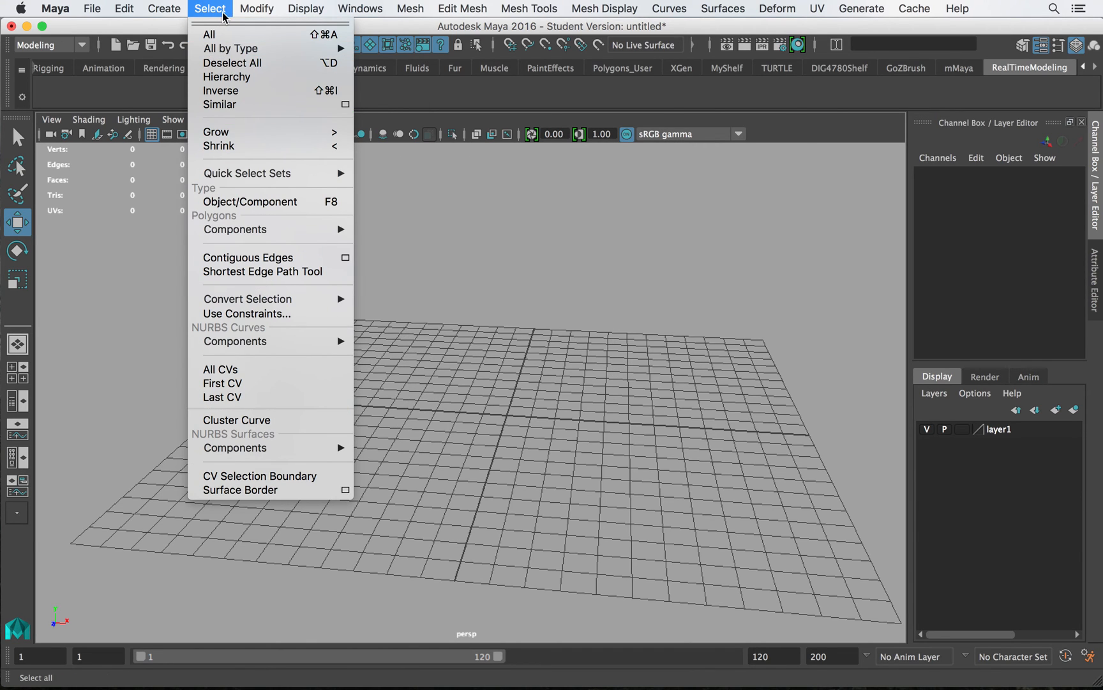
{"action": "mouse_move", "coordinate": [164, 8]}
{"action": "mouse_move", "coordinate": [191, 51]}
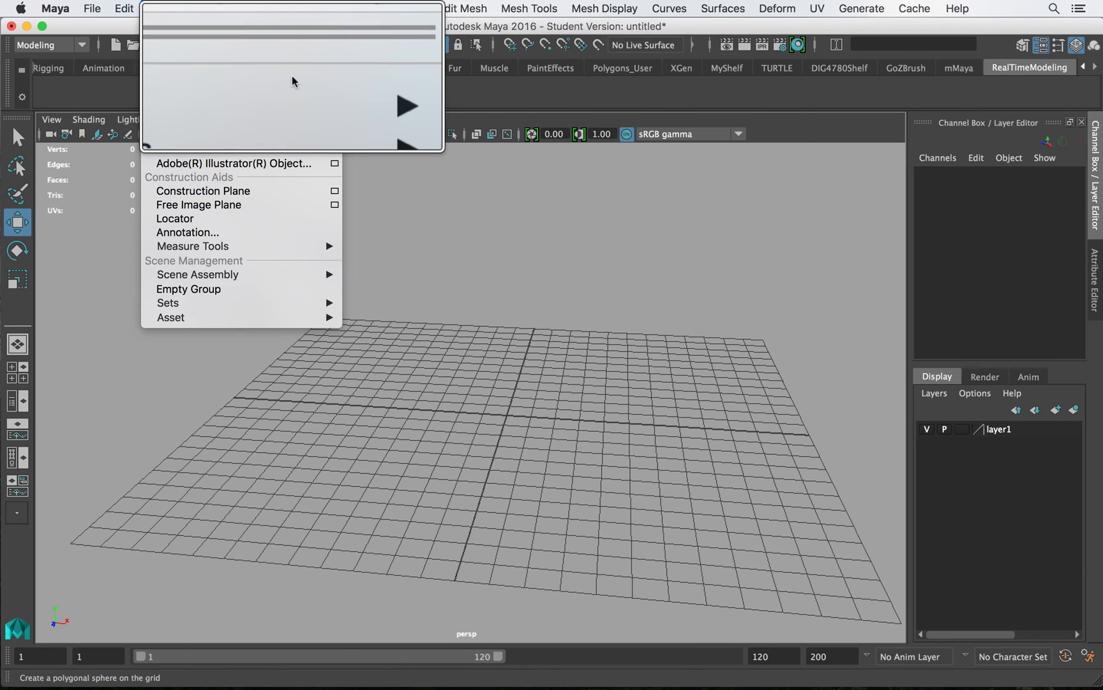
{"action": "mouse_move", "coordinate": [245, 64]}
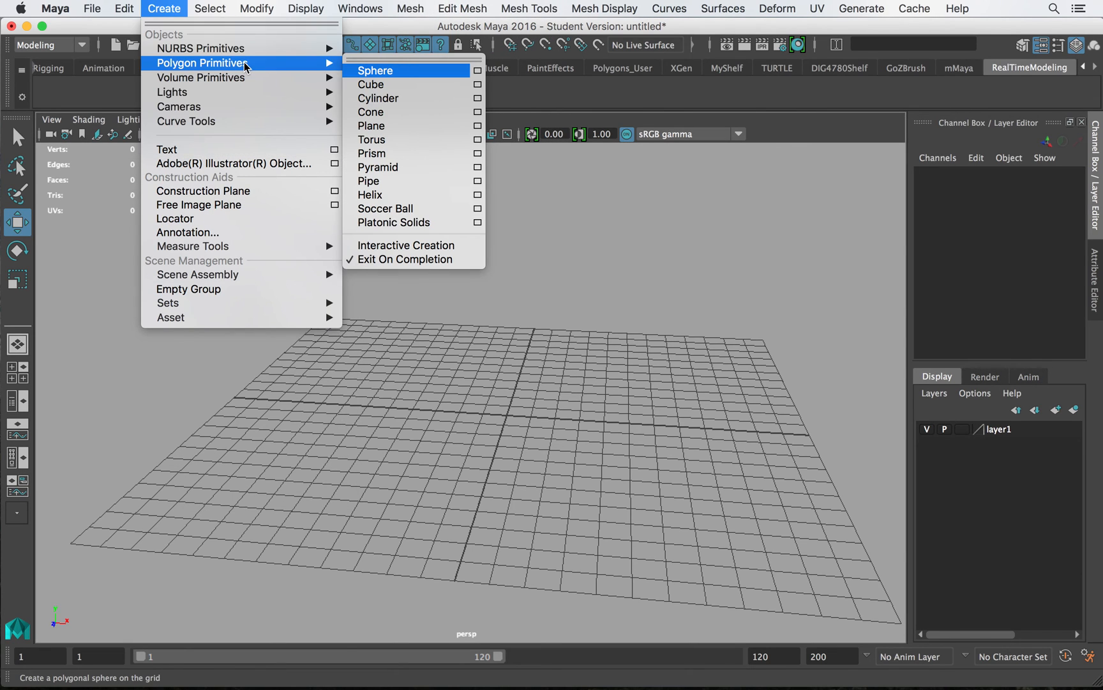
{"action": "left_click", "coordinate": [376, 71]}
{"action": "key", "text": "ctrl+z"}
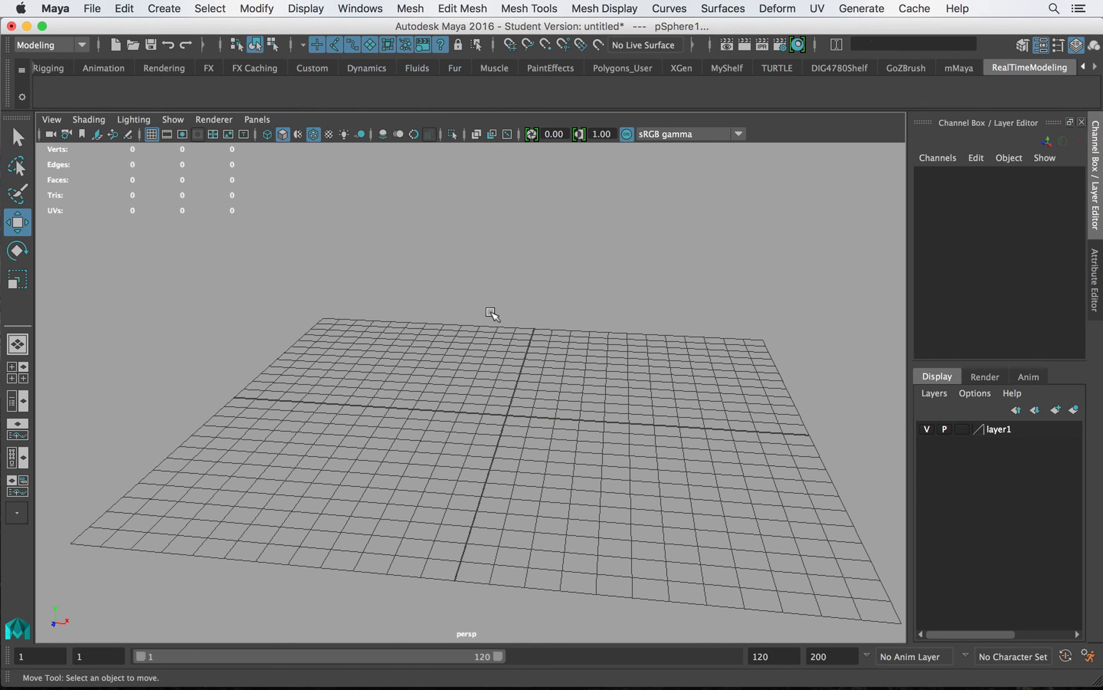
{"action": "left_click", "coordinate": [160, 8]}
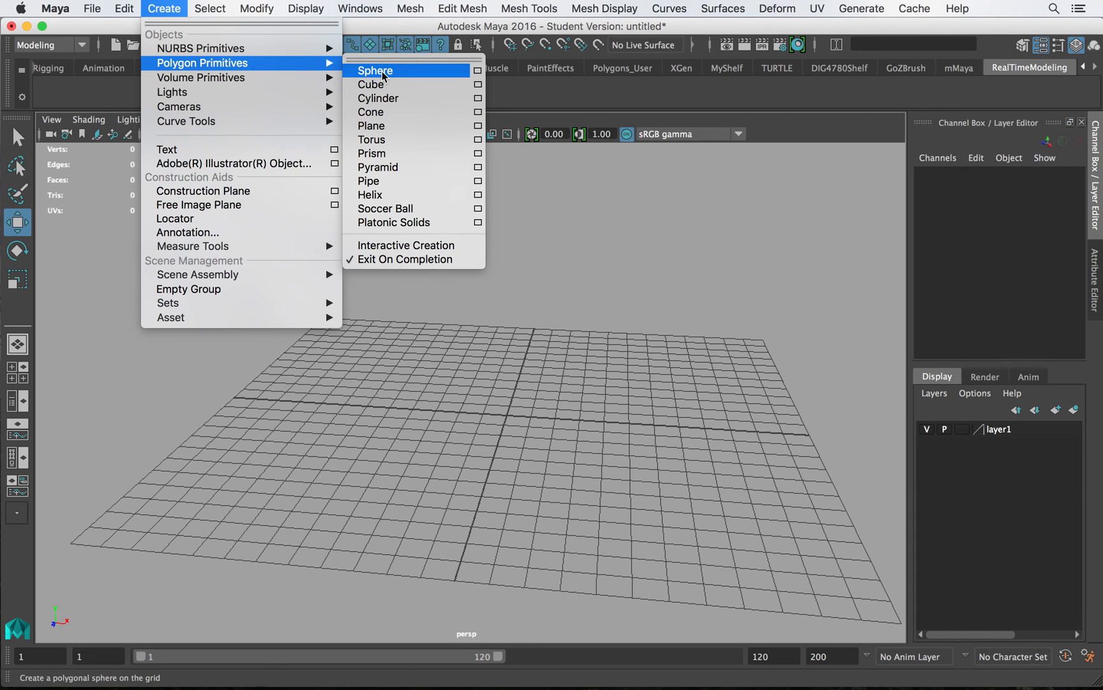
{"action": "left_click", "coordinate": [382, 71]}
{"action": "key", "text": "ctrl+z"}
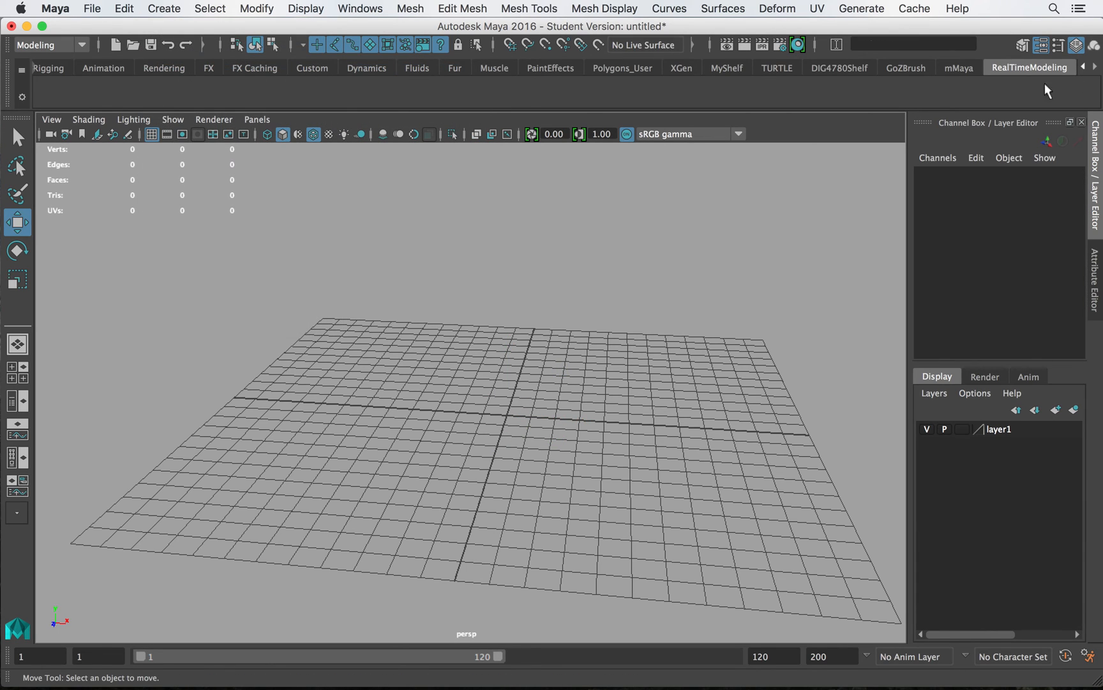
- Add the polygon Sphere creation command to the RealTimeModeling shelf
{"action": "left_click", "coordinate": [210, 8]}
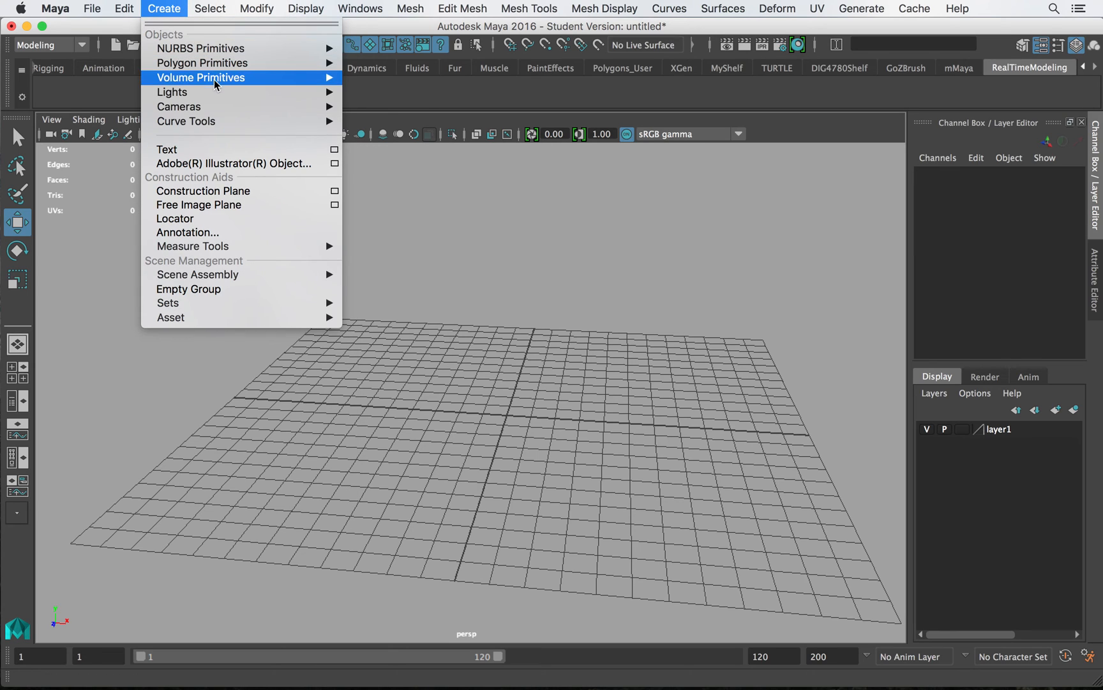
{"action": "mouse_move", "coordinate": [211, 63]}
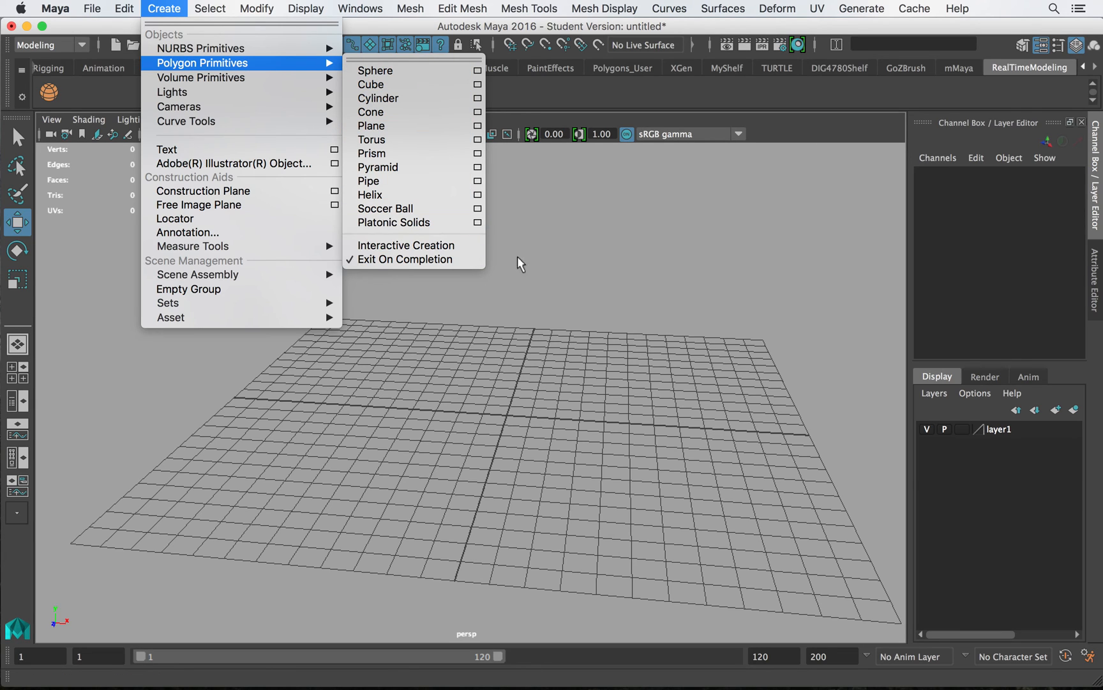
{"action": "left_click", "coordinate": [592, 322]}
- Test the shelf's sphere command by creating two spheres, moving one to about -7.3 in X, and deleting both
{"action": "left_click", "coordinate": [50, 92]}
{"action": "left_click", "coordinate": [428, 282]}
{"action": "left_click", "coordinate": [49, 92]}
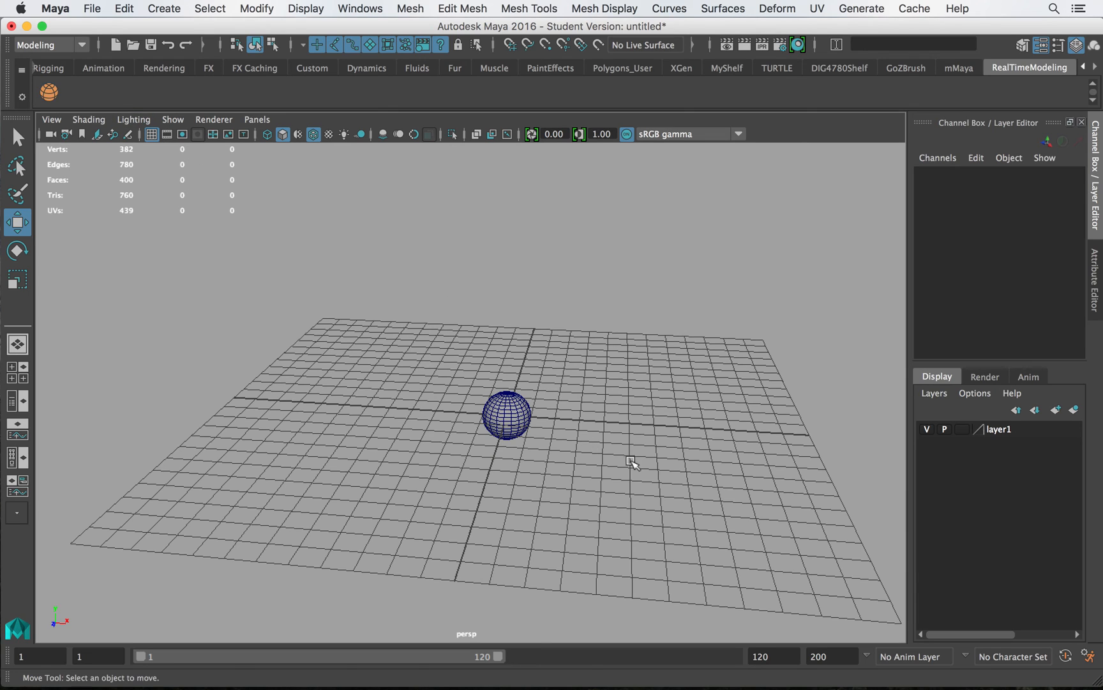
{"action": "left_click_drag", "start_coordinate": [574, 415], "coordinate": [409, 414]}
{"action": "left_click_drag", "start_coordinate": [281, 316], "coordinate": [705, 522]}
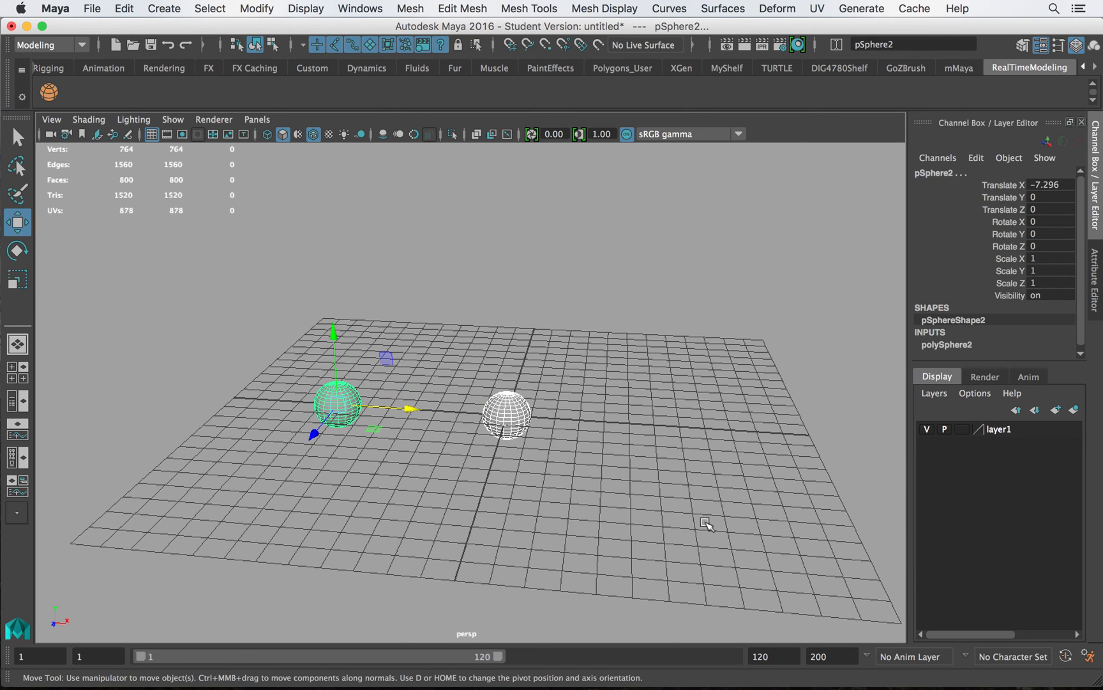
{"action": "key", "text": "Delete"}
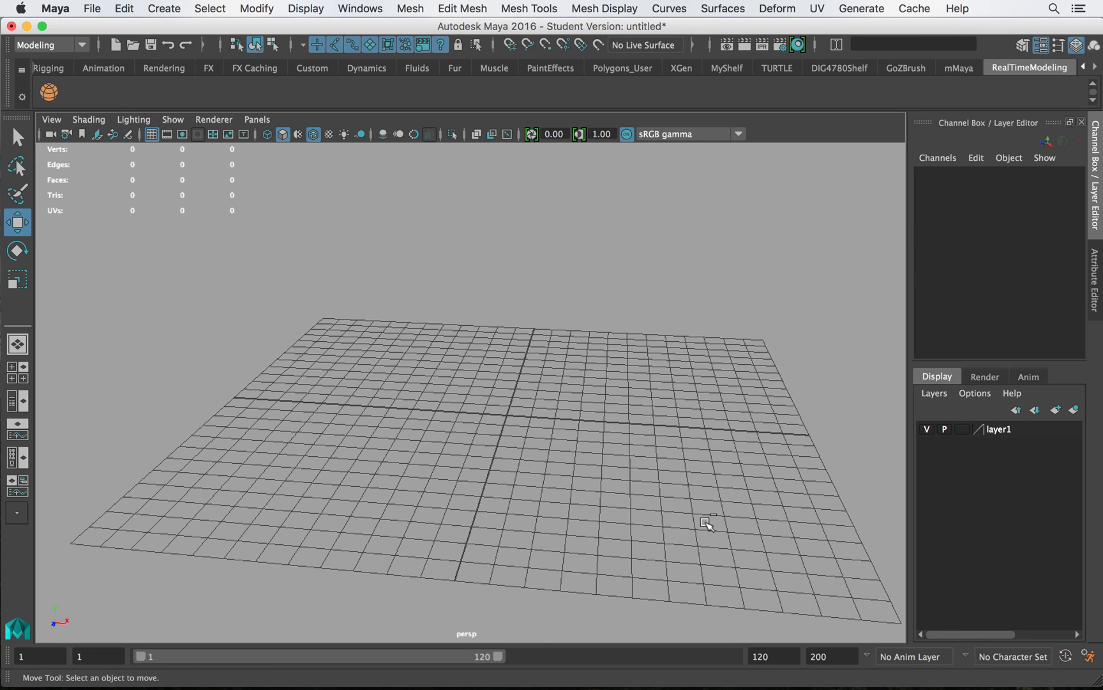
- Add the polygon Cube creation command to the RealTimeModeling shelf and test it by creating and deleting a cube
{"action": "left_click", "coordinate": [209, 7]}
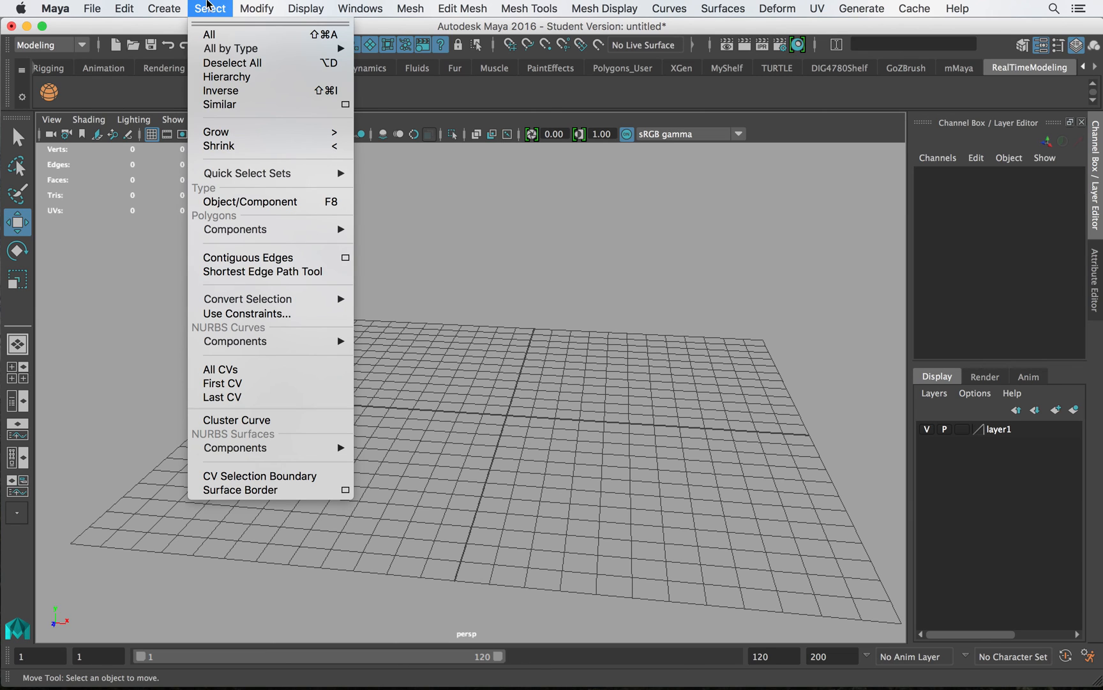
{"action": "left_click", "coordinate": [491, 209]}
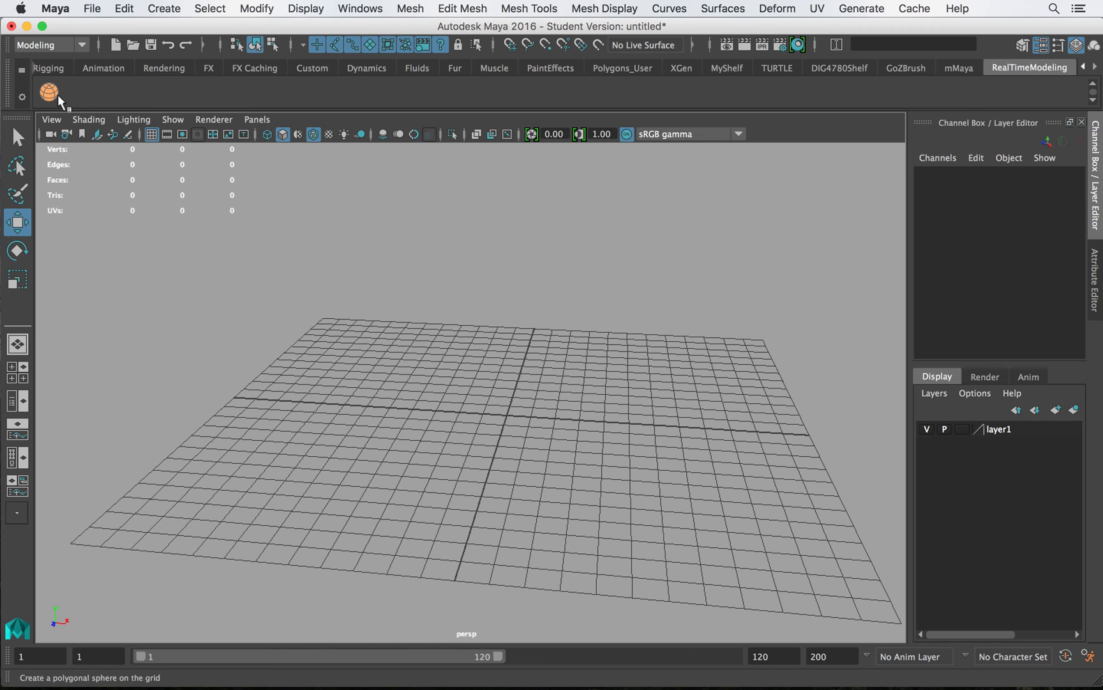
{"action": "left_click", "coordinate": [164, 8]}
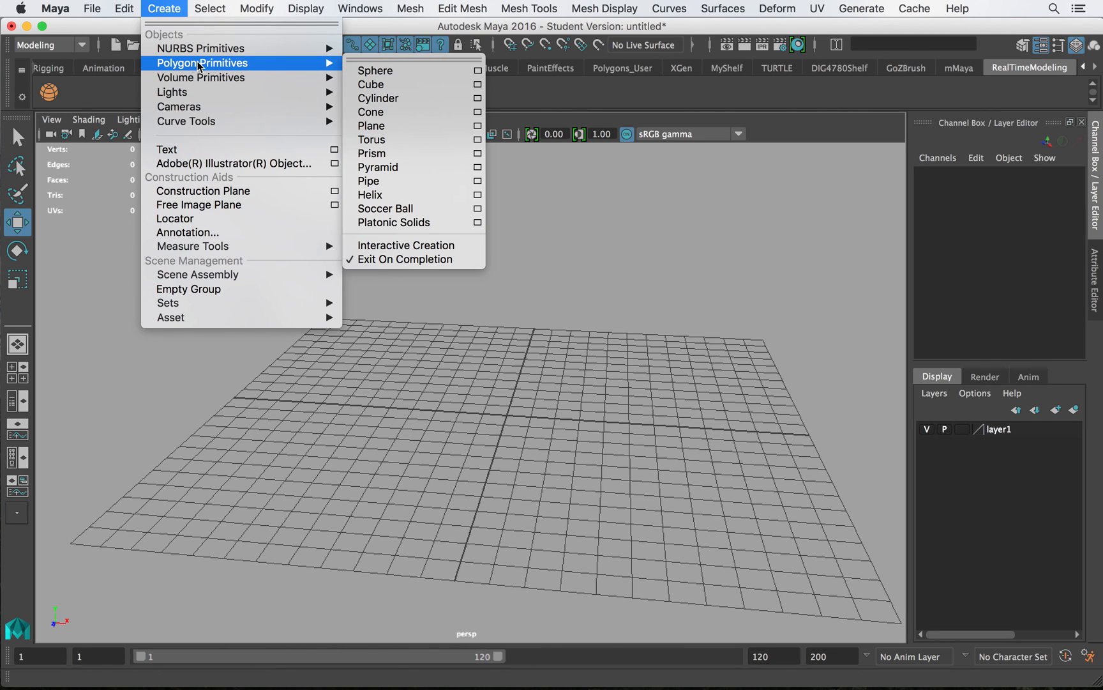
{"action": "left_click", "coordinate": [385, 87], "text": "ctrl+shift"}
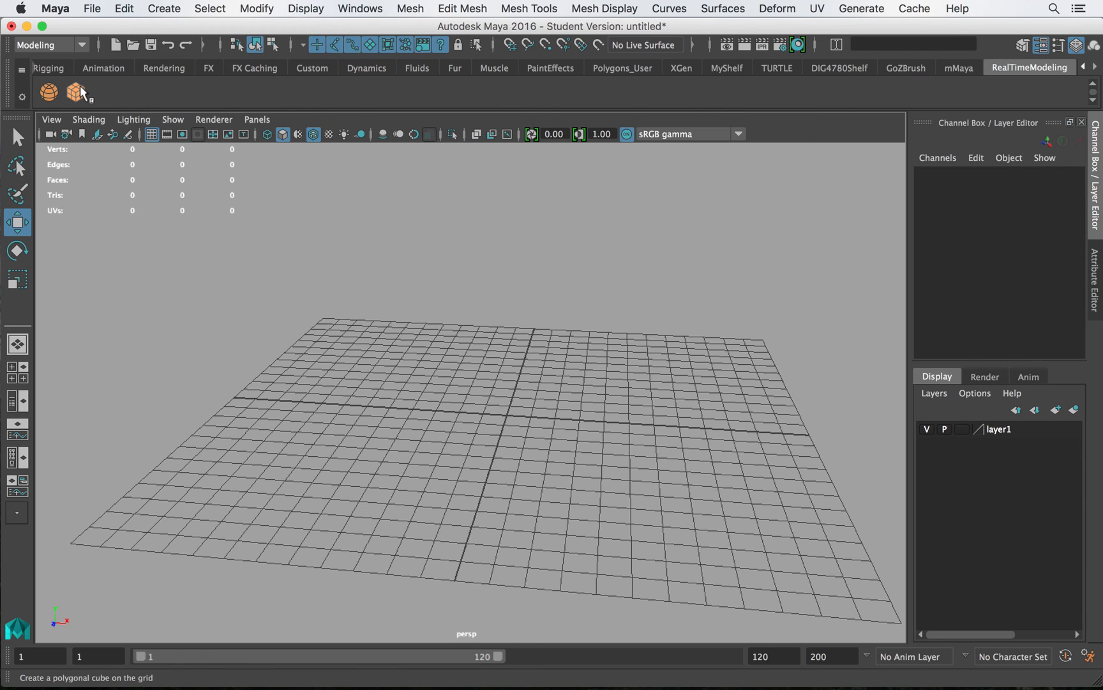
{"action": "left_click", "coordinate": [81, 87]}
{"action": "key", "text": "Delete"}
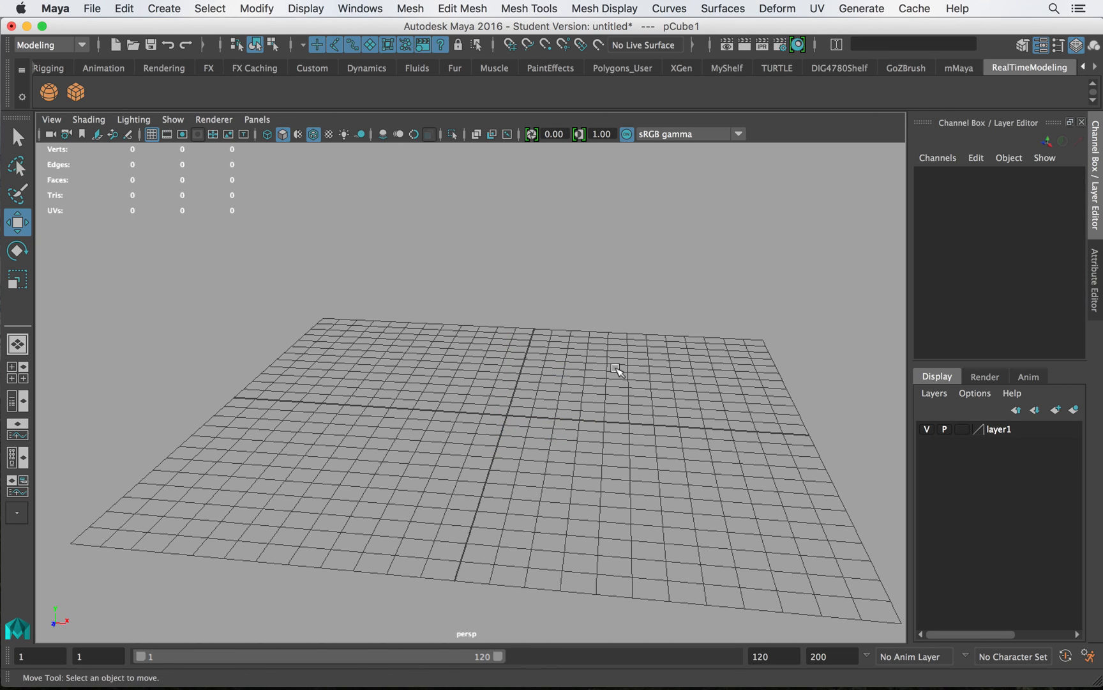
- Delete the cube and sphere commands from the RealTimeModeling shelf
{"action": "right_click", "coordinate": [71, 90]}
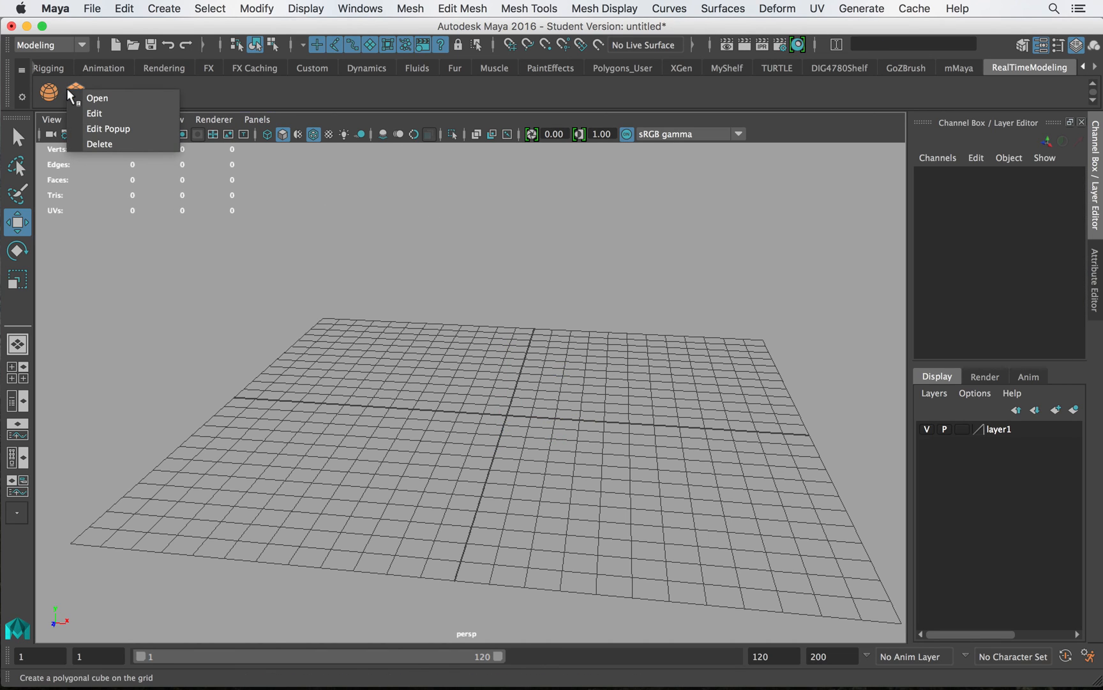
{"action": "left_click", "coordinate": [78, 147]}
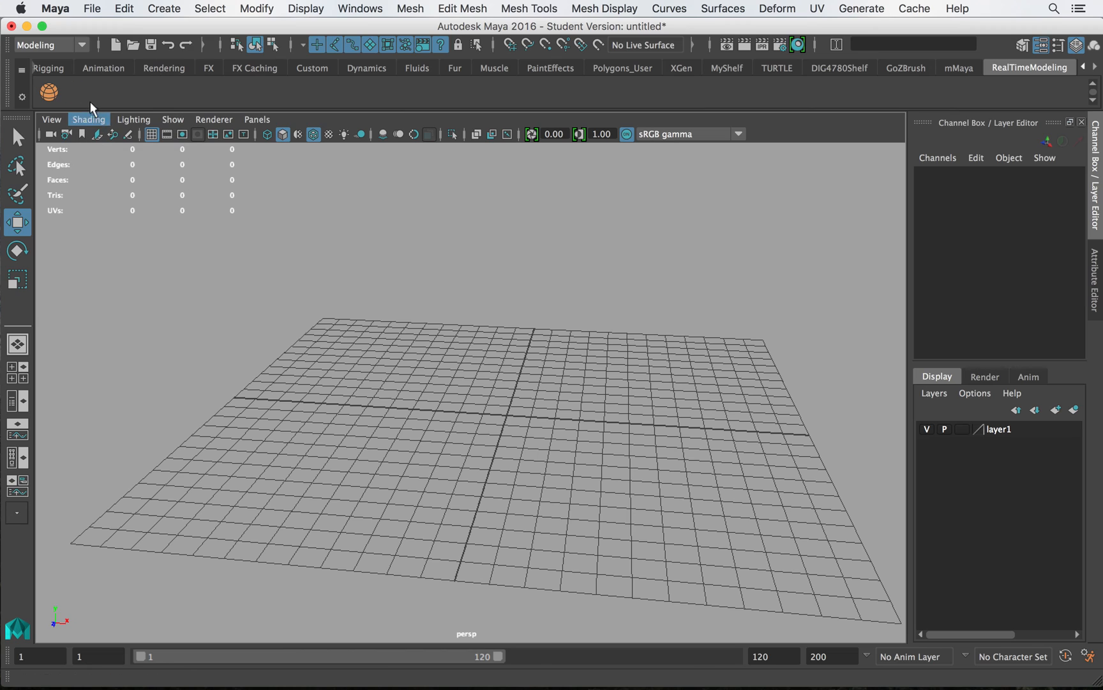
{"action": "right_click", "coordinate": [56, 91]}
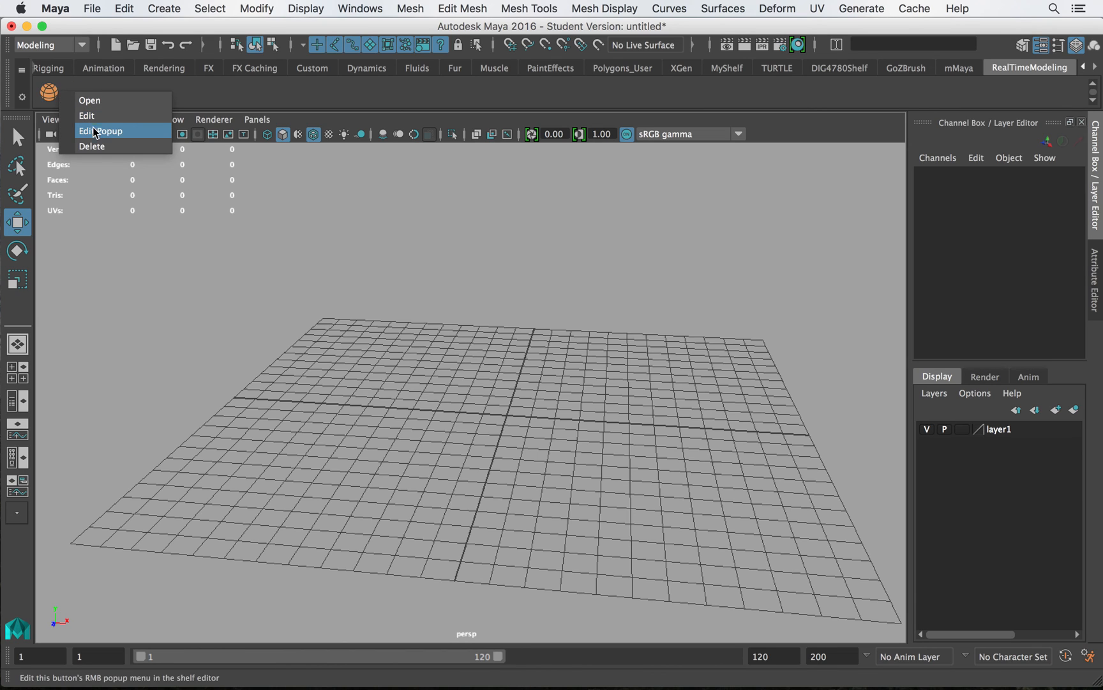
{"action": "left_click", "coordinate": [89, 145]}
{"action": "left_click", "coordinate": [210, 8]}
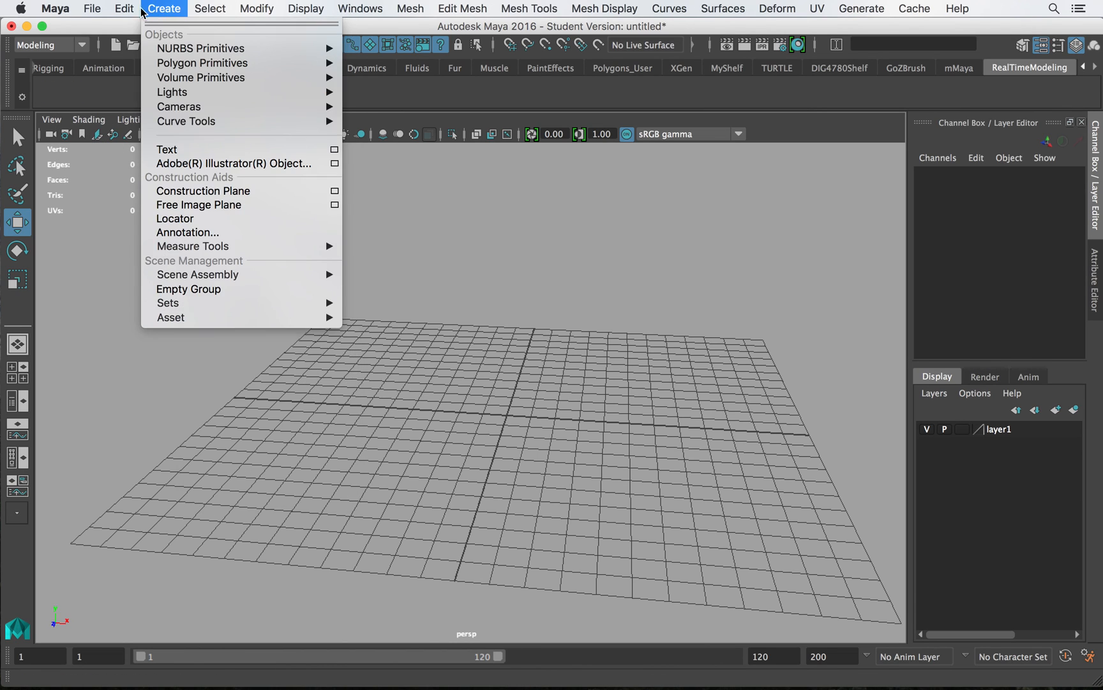
{"action": "mouse_move", "coordinate": [92, 8]}
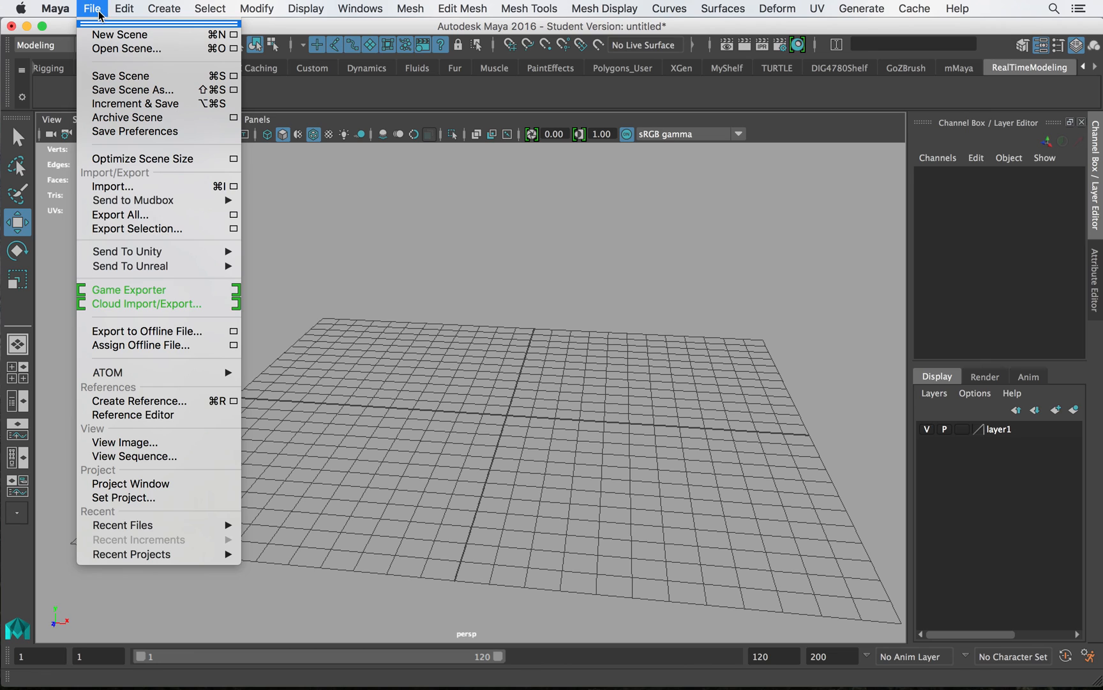
- Add the Save Scene command to the RealTimeModeling shelf and delete it from the shelf again
{"action": "left_click", "coordinate": [123, 76], "text": "ctrl+shift"}
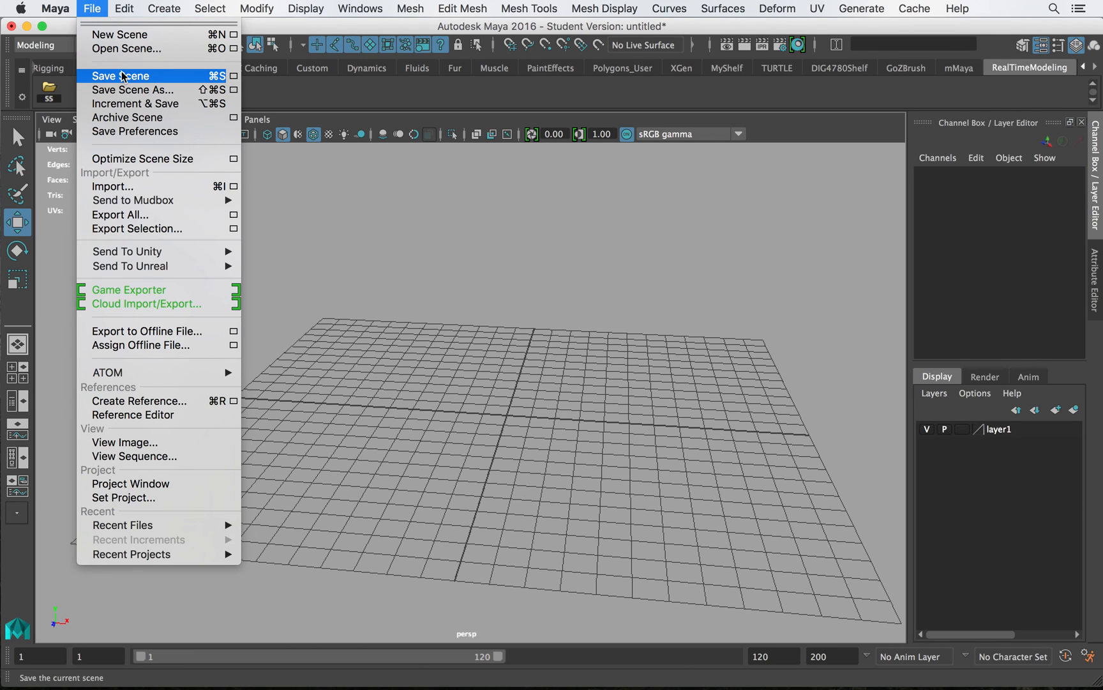
{"action": "left_click", "coordinate": [70, 93]}
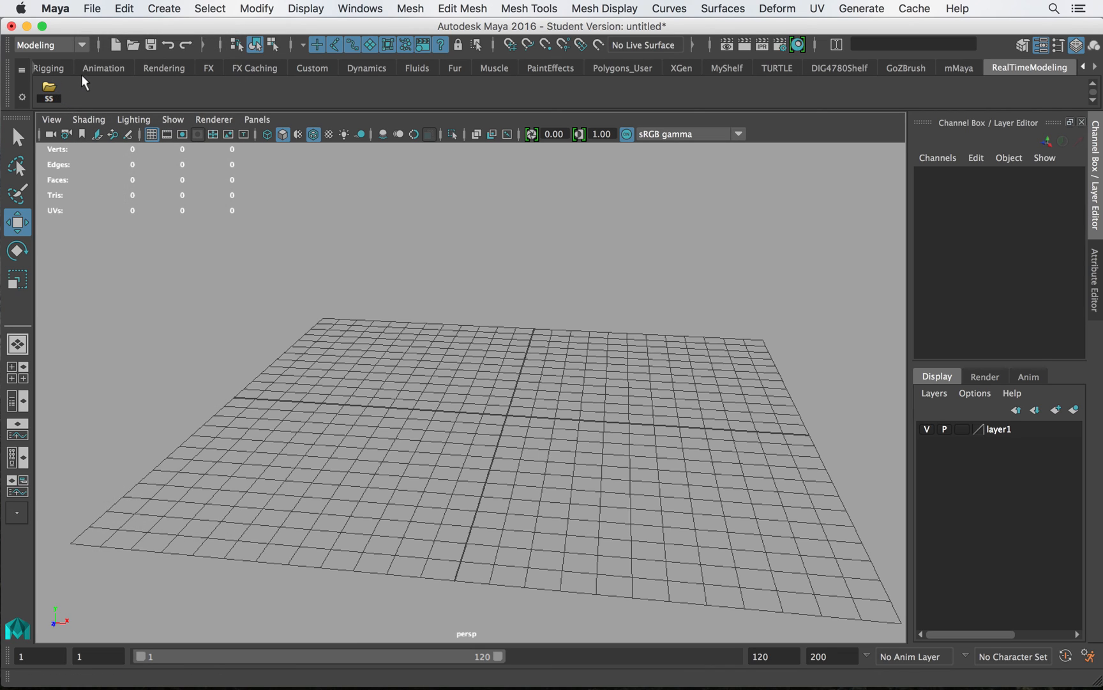
{"action": "right_click", "coordinate": [51, 88]}
{"action": "left_click", "coordinate": [90, 139]}
- Delete the entire RealTimeModeling shelf
{"action": "left_click", "coordinate": [22, 99]}
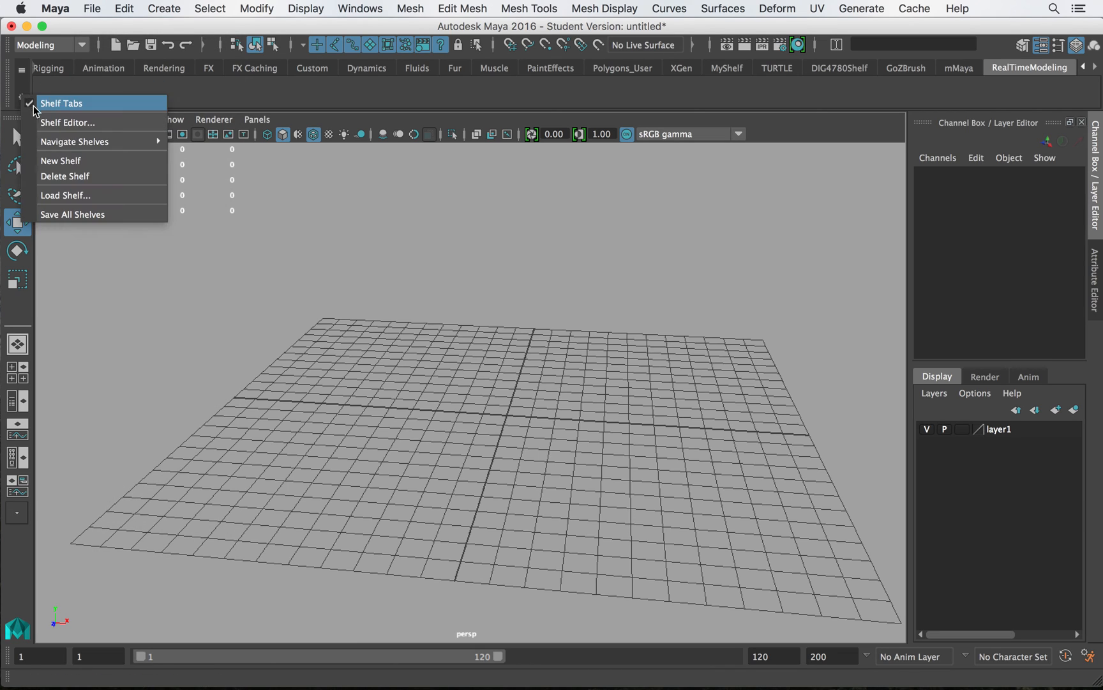
{"action": "left_click", "coordinate": [89, 175]}
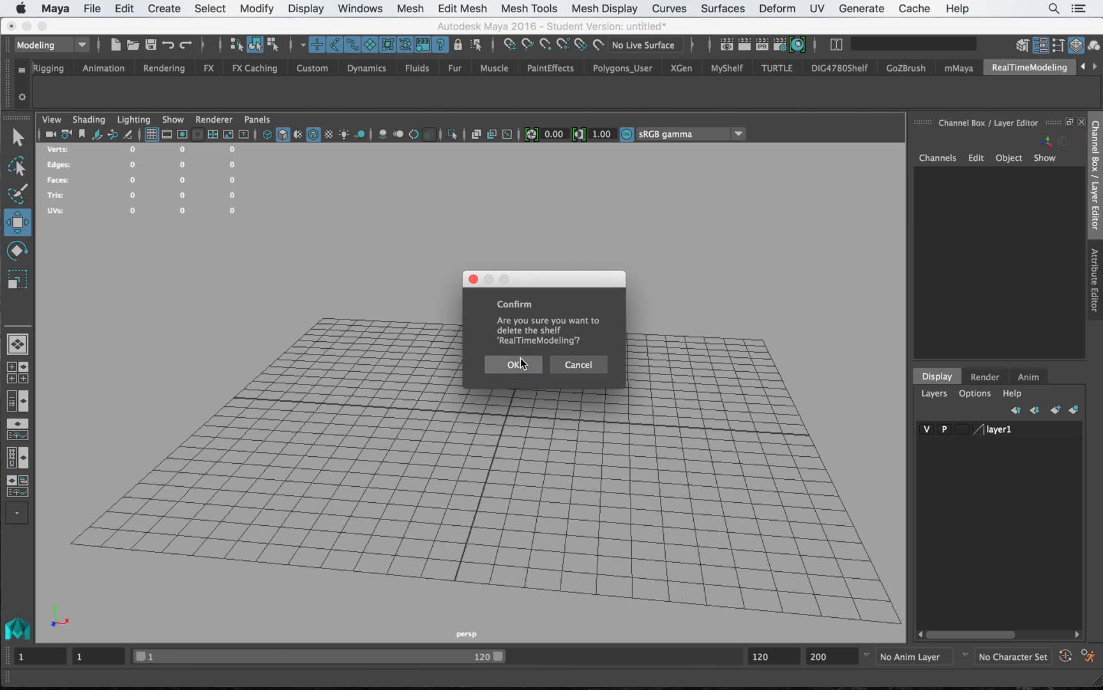
{"action": "left_click", "coordinate": [537, 365]}
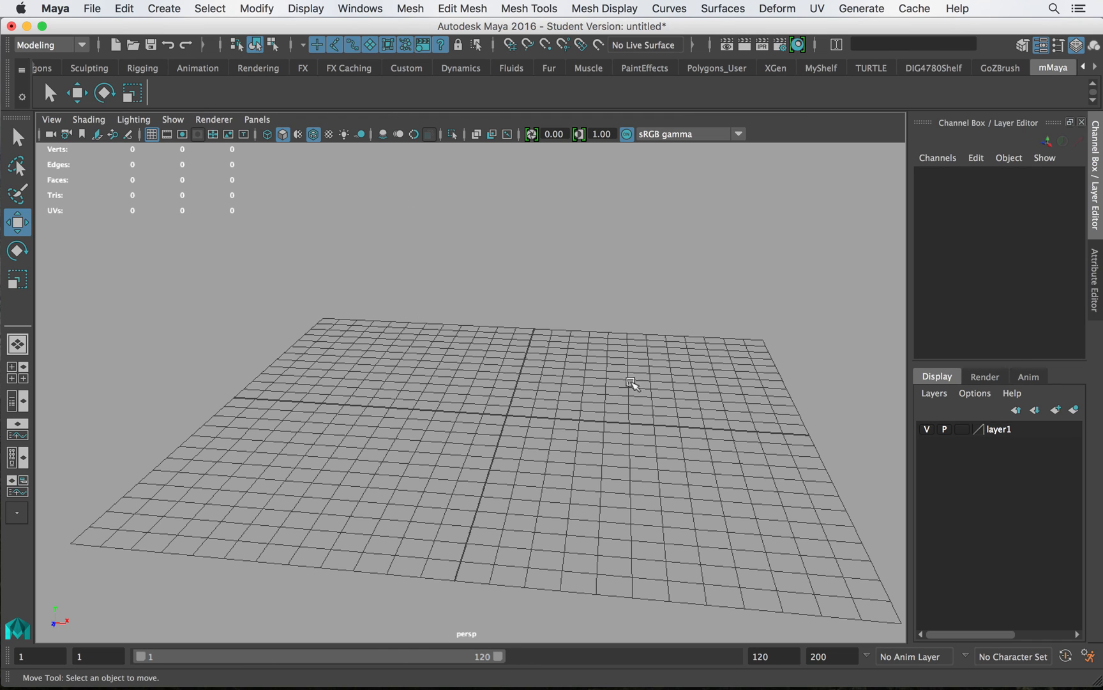
- Narrow the Channel Box / Layer Editor slightly to widen the perspective viewport
{"action": "left_click_drag", "start_coordinate": [913, 320], "coordinate": [920, 320]}
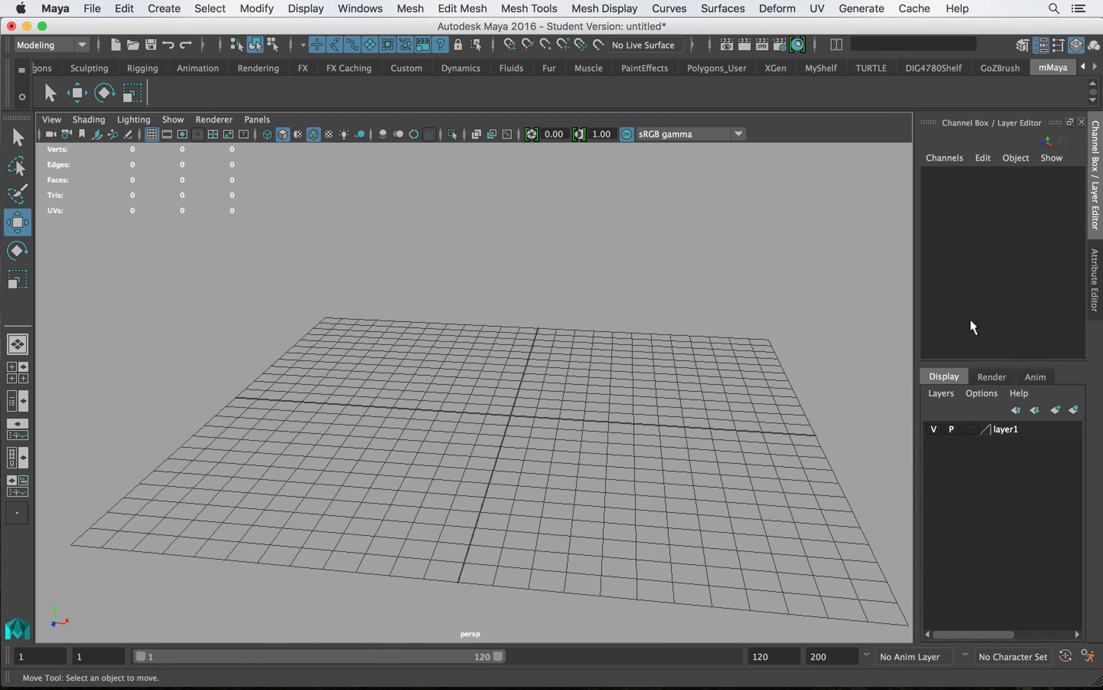